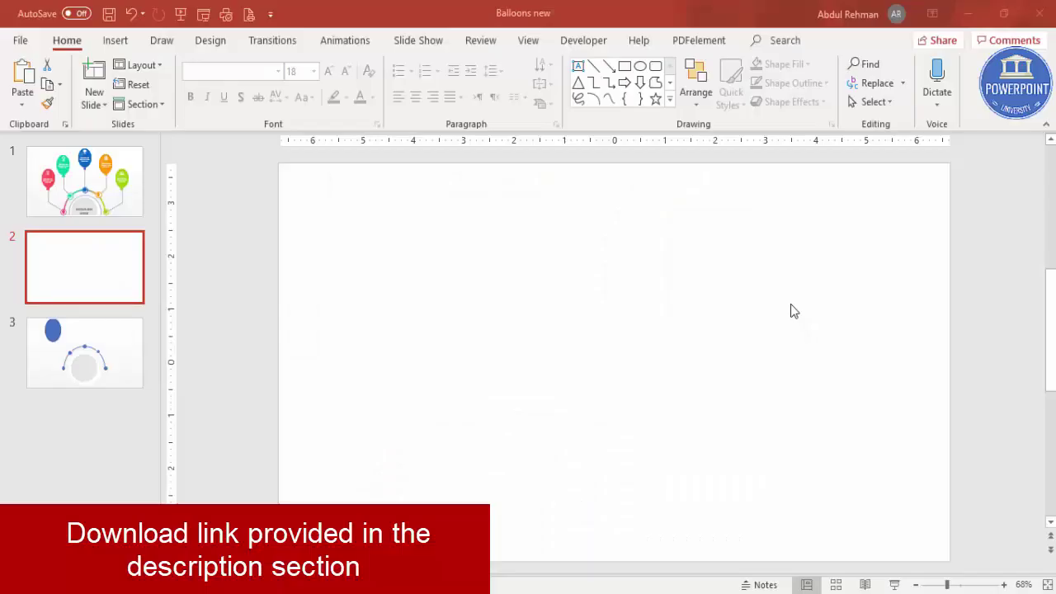
# - Turn on the slide guides and draw a circle at the slide centre
pyautogui.click(541, 44)
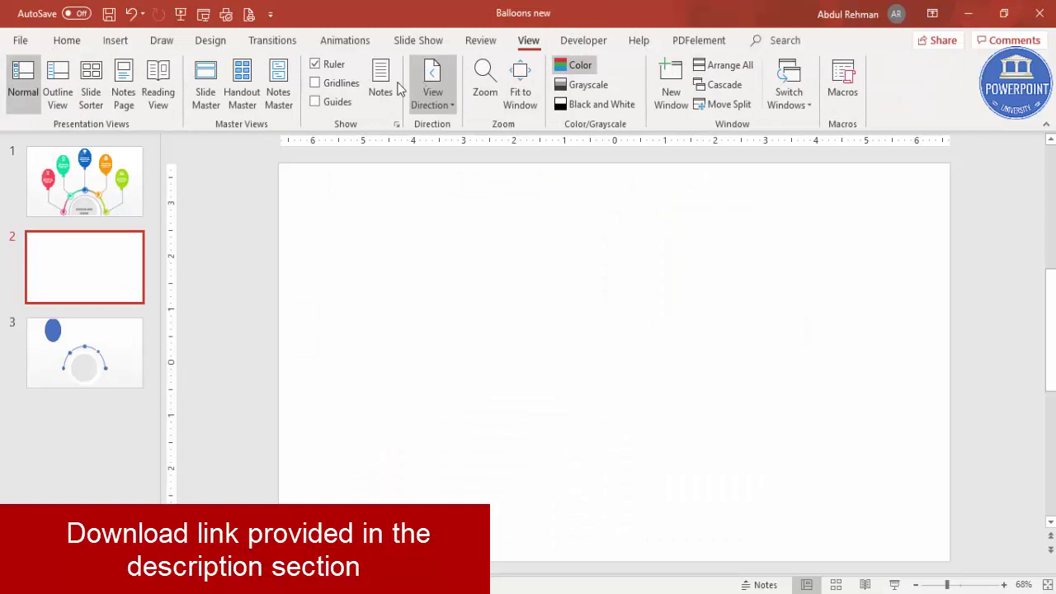
pyautogui.click(117, 42)
pyautogui.click(247, 95)
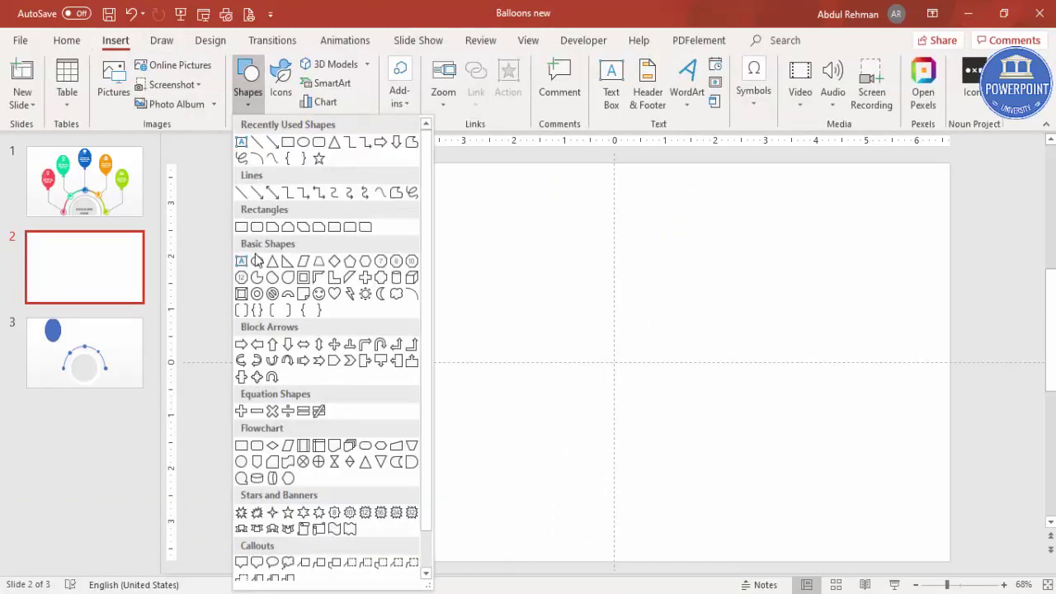
pyautogui.click(258, 261)
pyautogui.moveTo(603, 353); pyautogui.dragTo(580, 323)
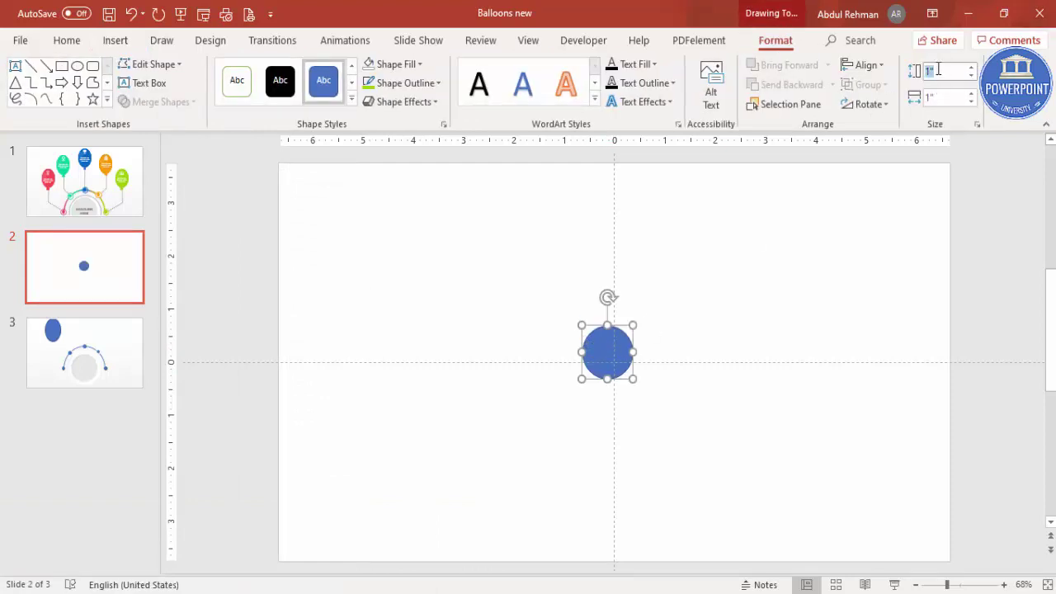
# - Size the circle to 3 inches high and 3 inches wide
pyautogui.write('3')
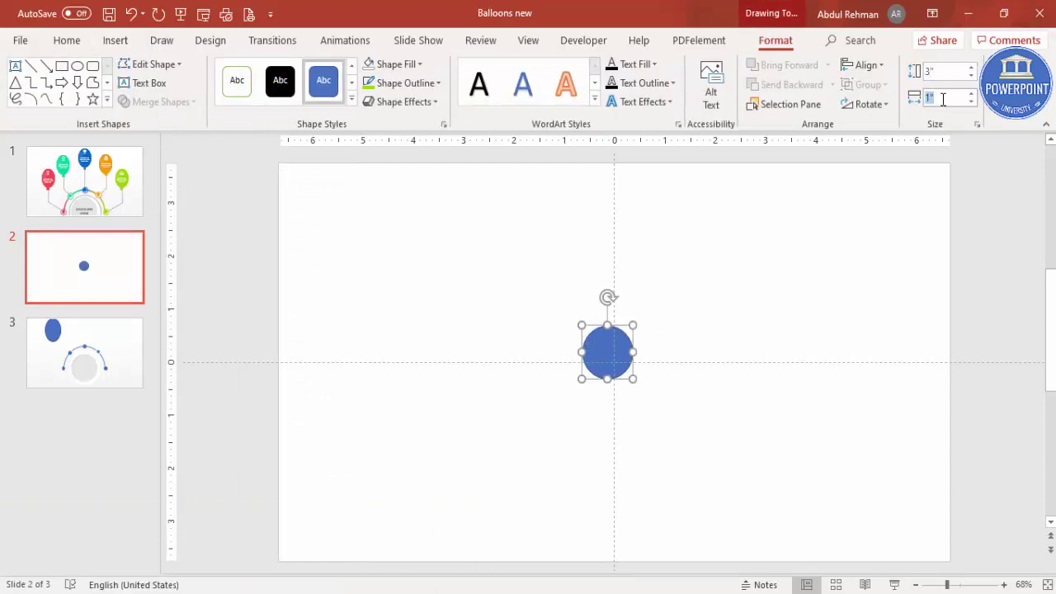
pyautogui.click(945, 97)
pyautogui.write('3')
pyautogui.press('Return')
pyautogui.click(649, 395)
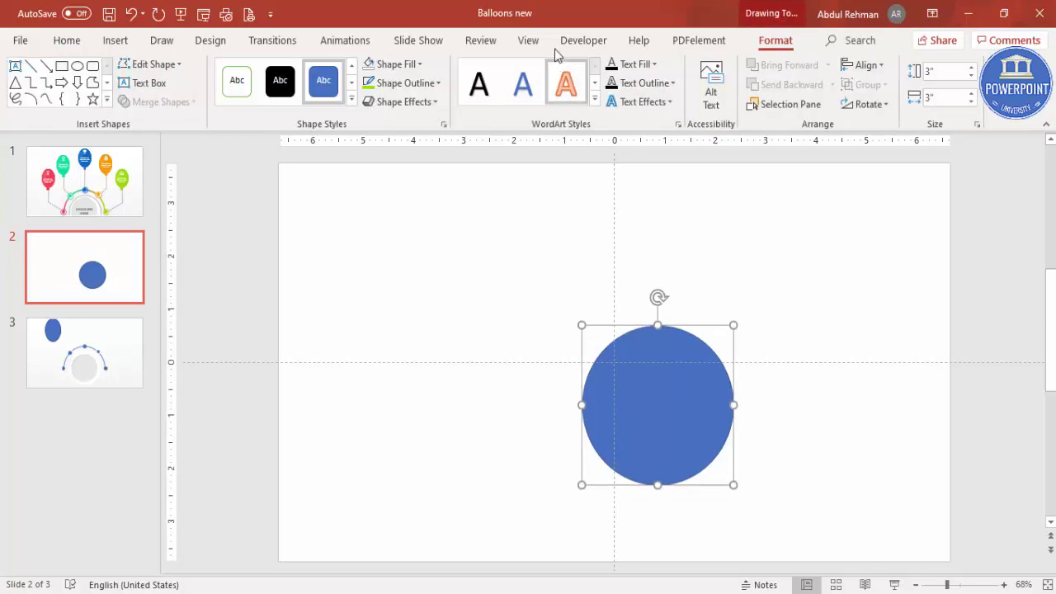
# - Align the circle to the centre and middle of the slide
pyautogui.click(864, 66)
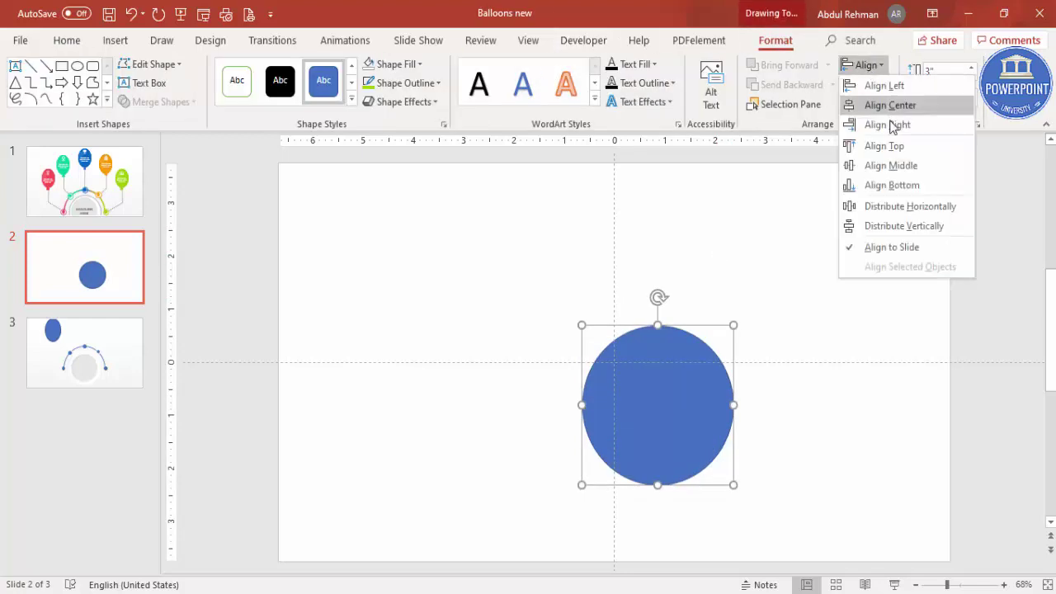
pyautogui.click(892, 106)
pyautogui.click(867, 65)
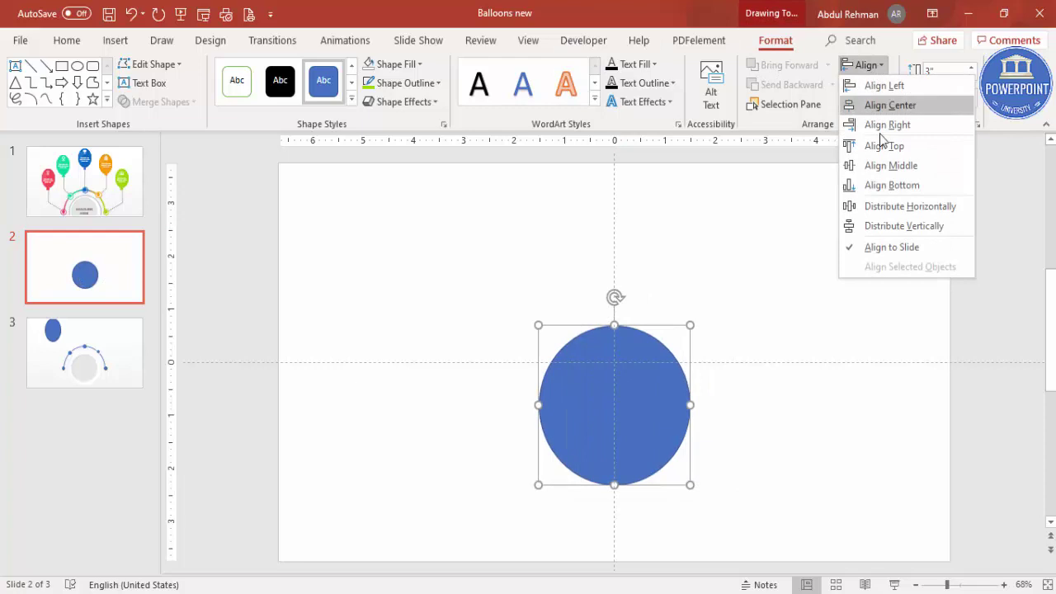
pyautogui.click(891, 164)
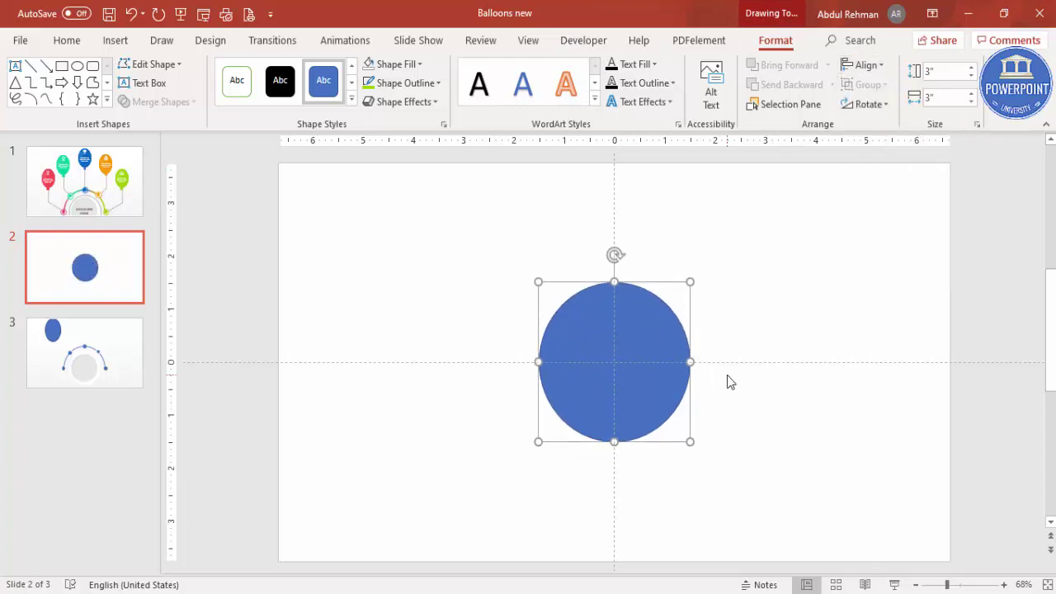
# - Duplicate the circle and make the copy light grey with no outline
pyautogui.keyDown('ctrl'); pyautogui.moveTo(636, 361); pyautogui.dragTo(720, 366); pyautogui.keyUp('ctrl')
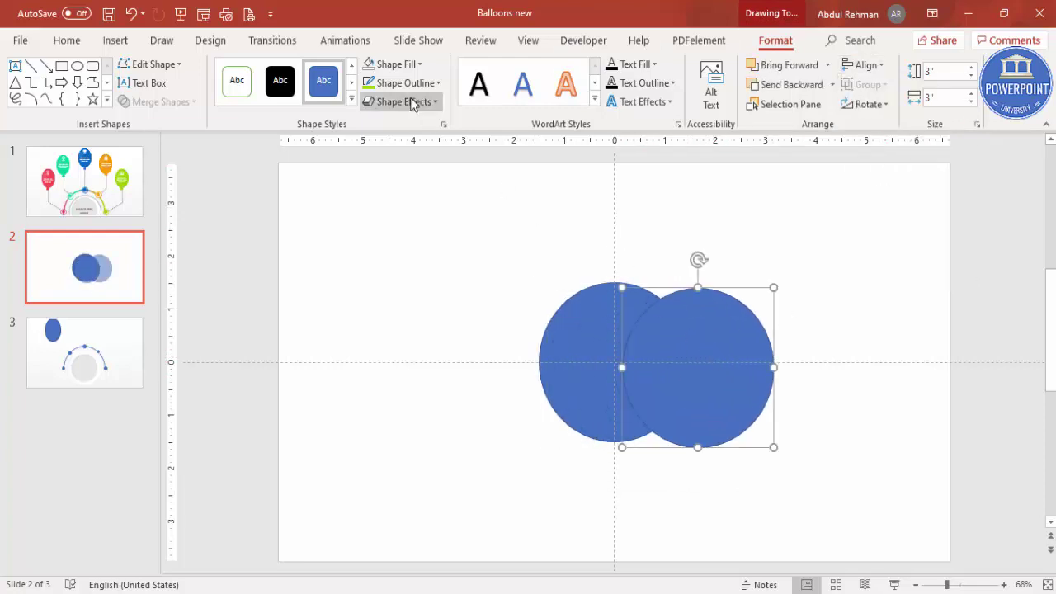
pyautogui.click(408, 66)
pyautogui.click(368, 128)
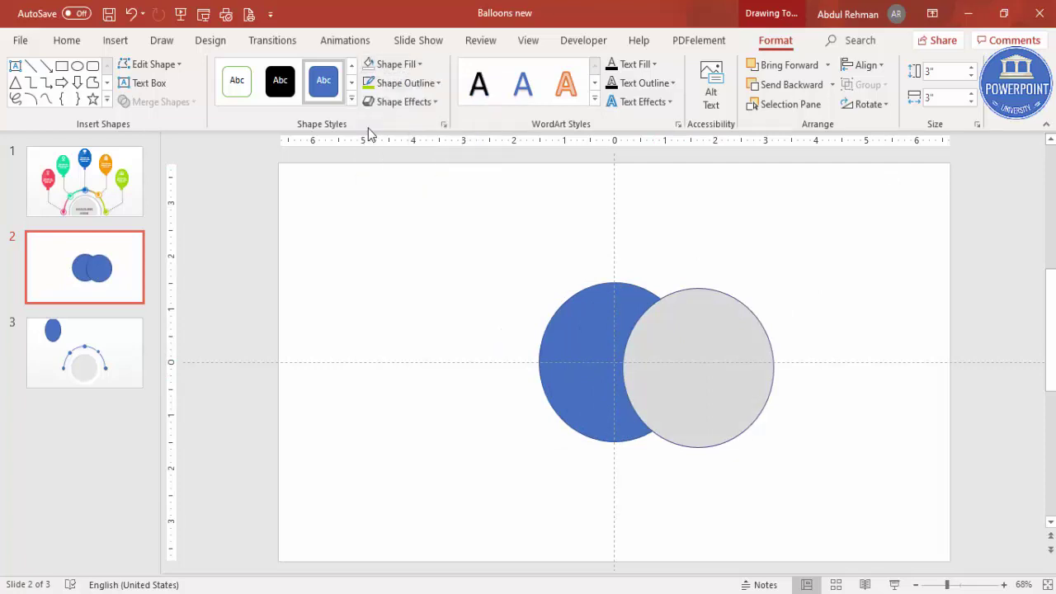
pyautogui.click(438, 84)
pyautogui.click(438, 259)
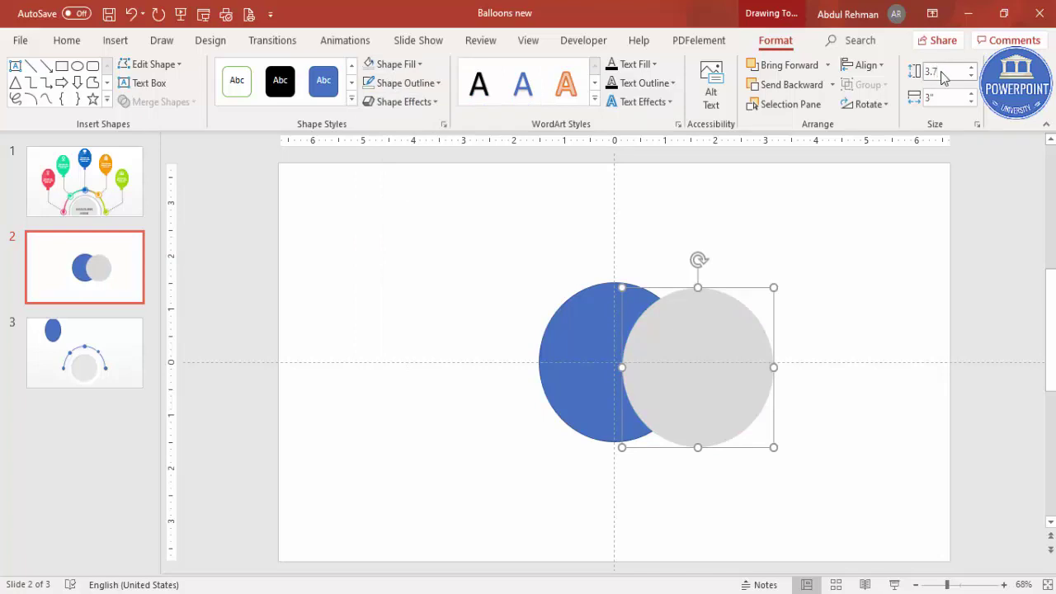
# - Resize the grey copy to 3.75 × 3.75 inches and centre it on the slide
pyautogui.click(948, 94)
pyautogui.write('3.7')
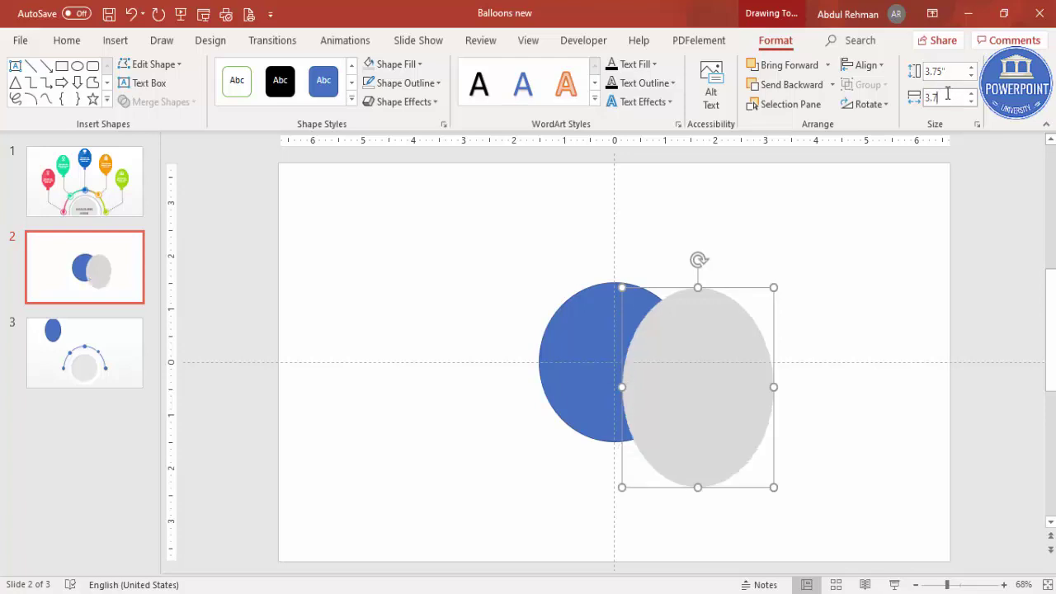
pyautogui.write('5')
pyautogui.press('Return')
pyautogui.click(866, 66)
pyautogui.click(878, 103)
pyautogui.click(870, 66)
pyautogui.click(901, 173)
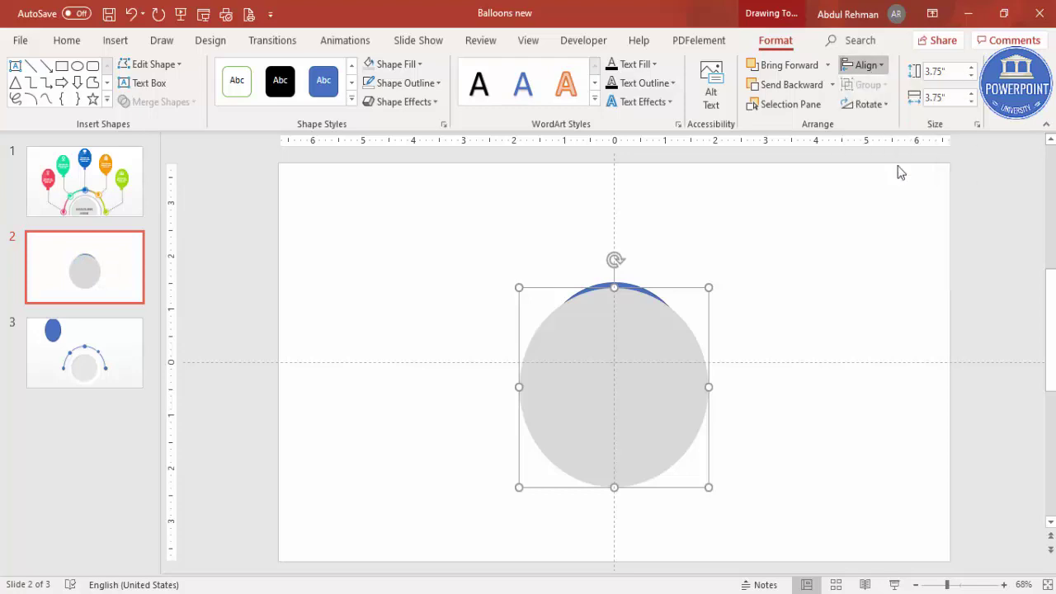
# - Send the grey circle to the back, behind the blue circle
pyautogui.click(834, 88)
pyautogui.click(821, 124)
pyautogui.click(818, 259)
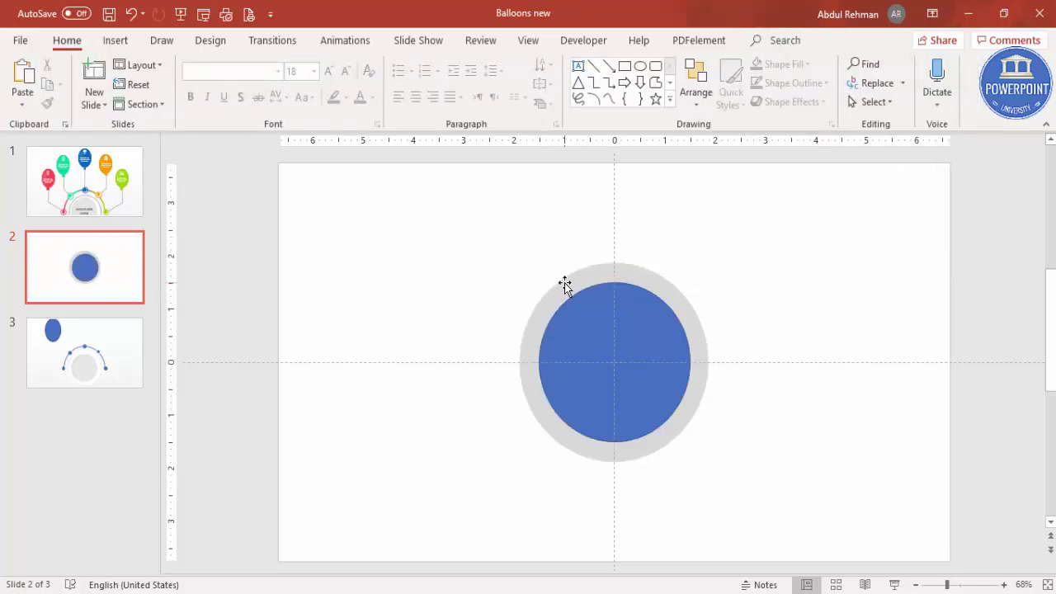
# - In Format Shape, give the grey circle a solid grey outline
pyautogui.click(565, 284)
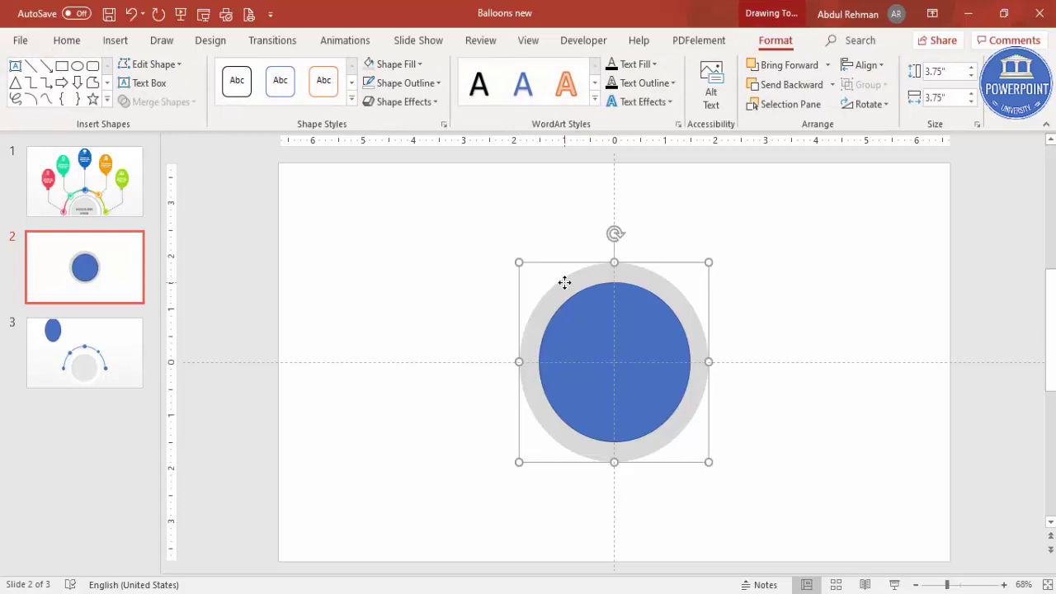
pyautogui.rightClick(565, 283)
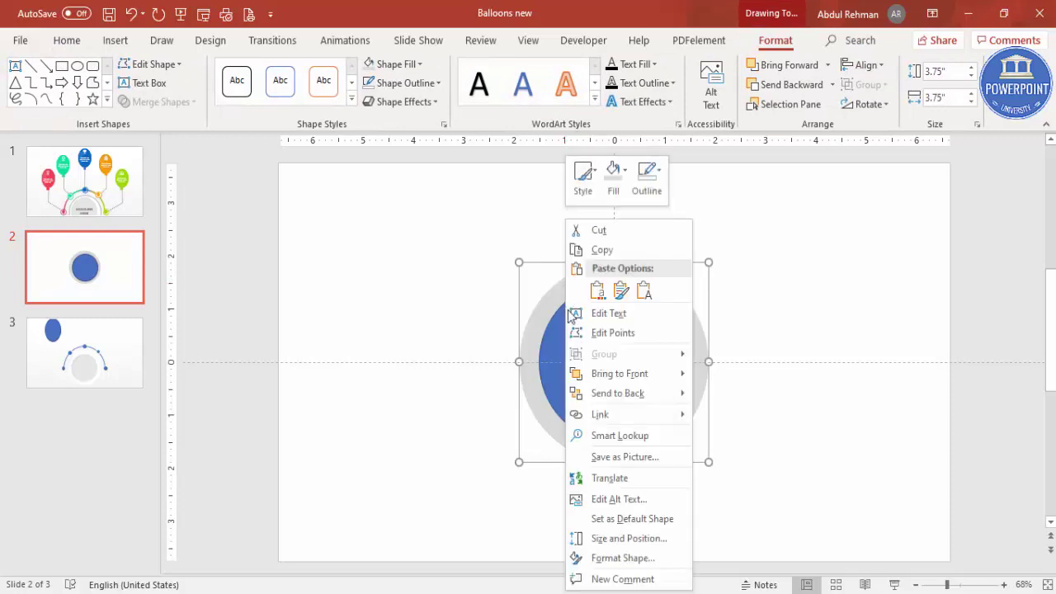
pyautogui.click(625, 558)
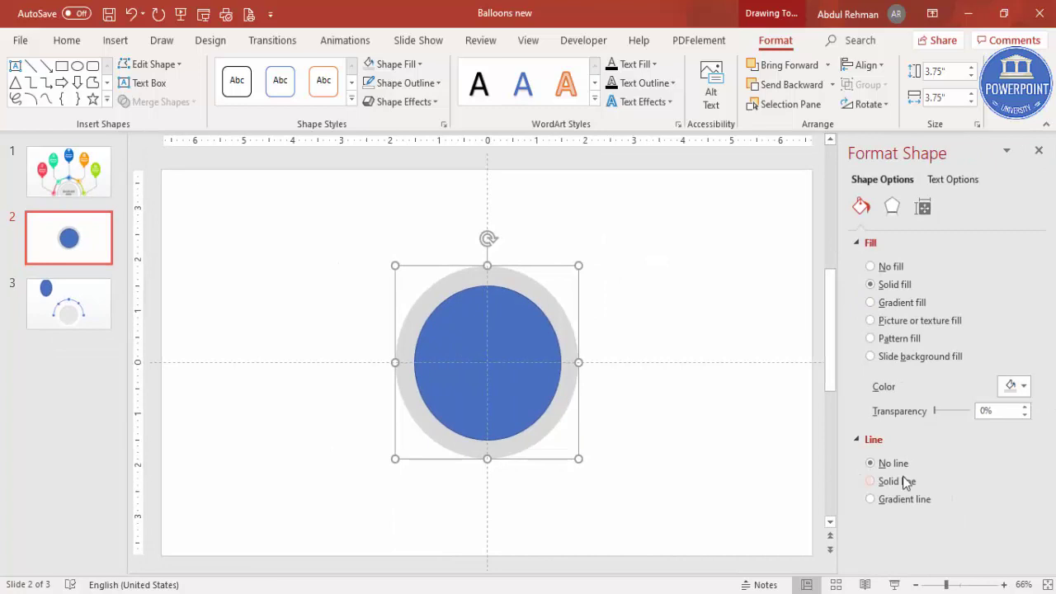
pyautogui.click(877, 479)
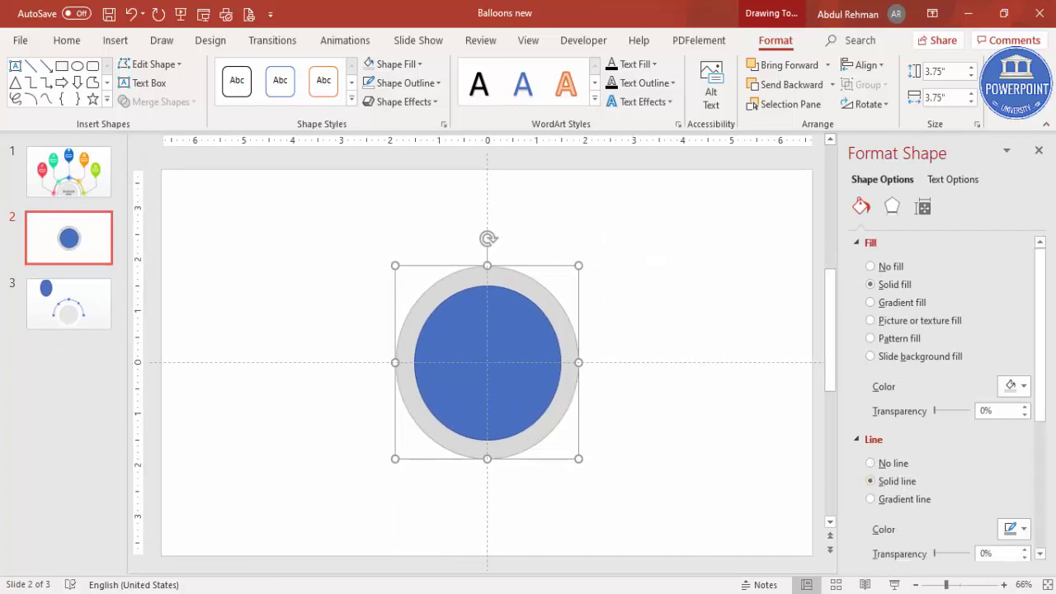
pyautogui.moveTo(1042, 417); pyautogui.dragTo(1036, 450)
pyautogui.click(1017, 393)
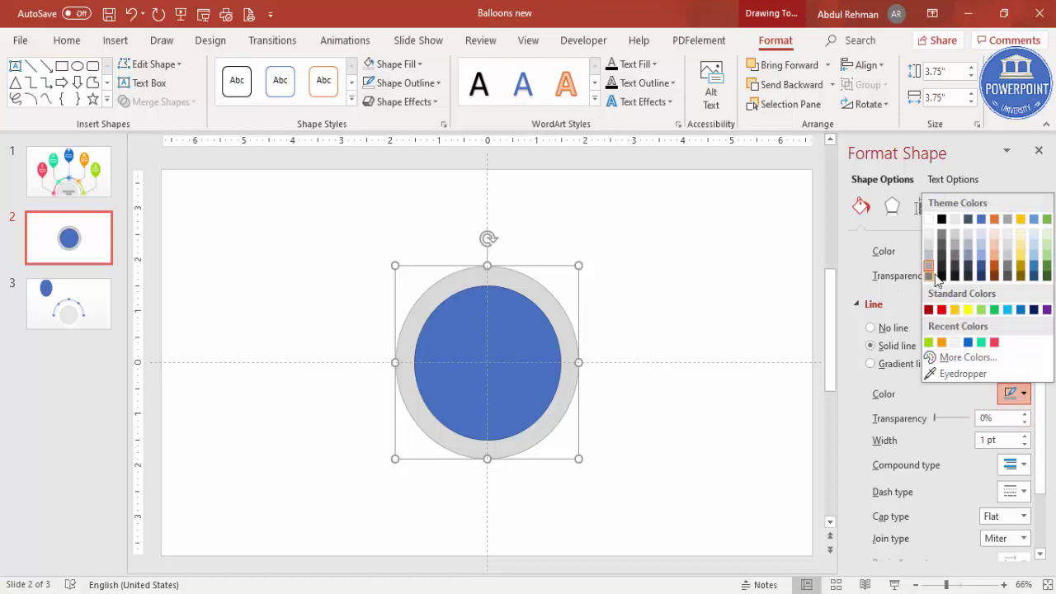
pyautogui.click(932, 278)
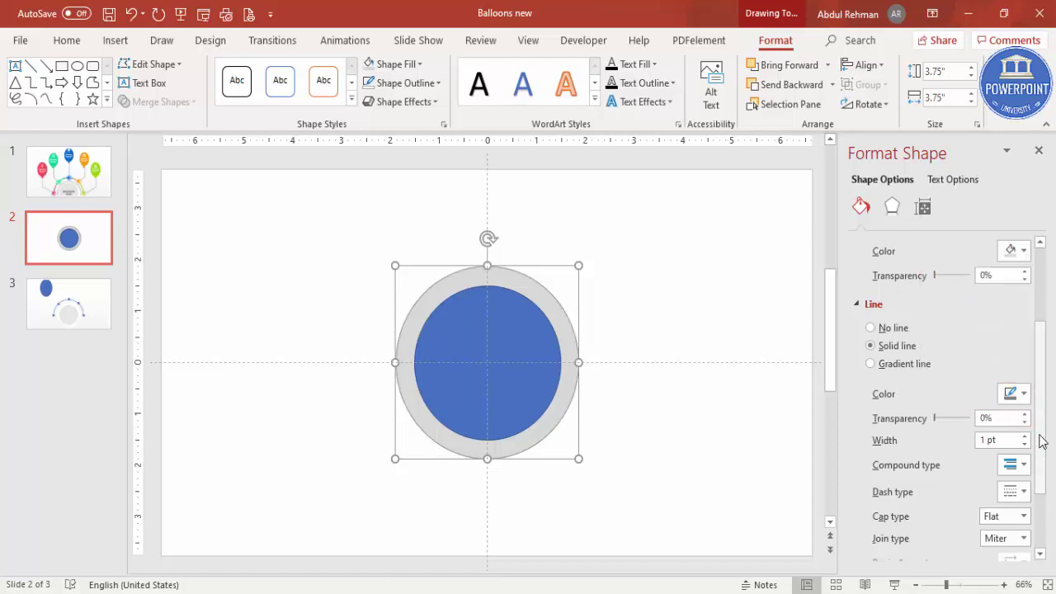
# - Make the outline a Thick Thin compound line 9 pt wide
pyautogui.scroll(-1, 1041, 458)
pyautogui.scroll(-1, 1041, 458)
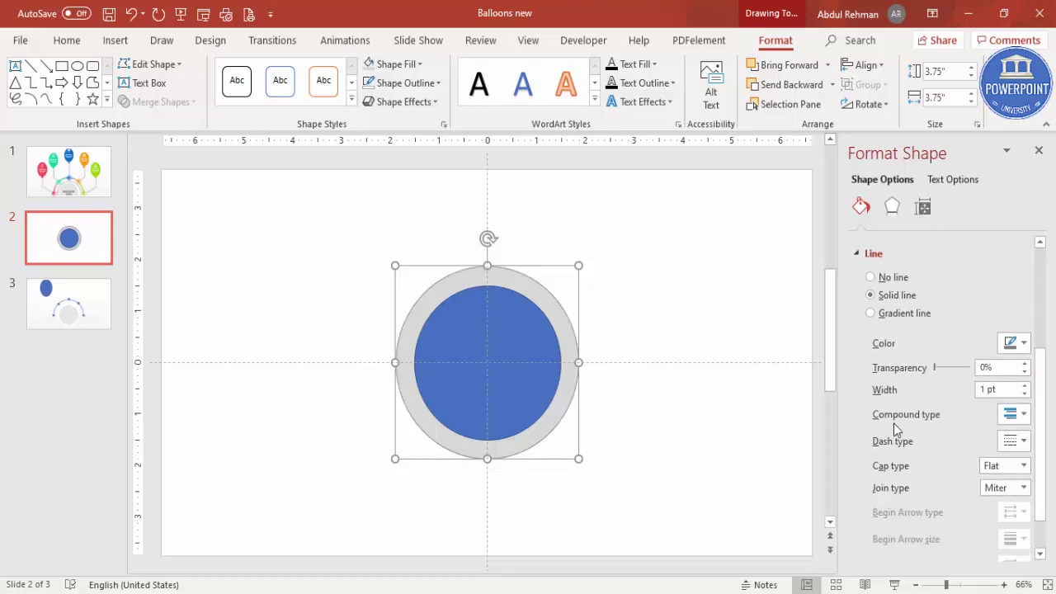
pyautogui.click(1026, 385)
pyautogui.click(1026, 386)
pyautogui.click(1025, 386)
pyautogui.click(1026, 385)
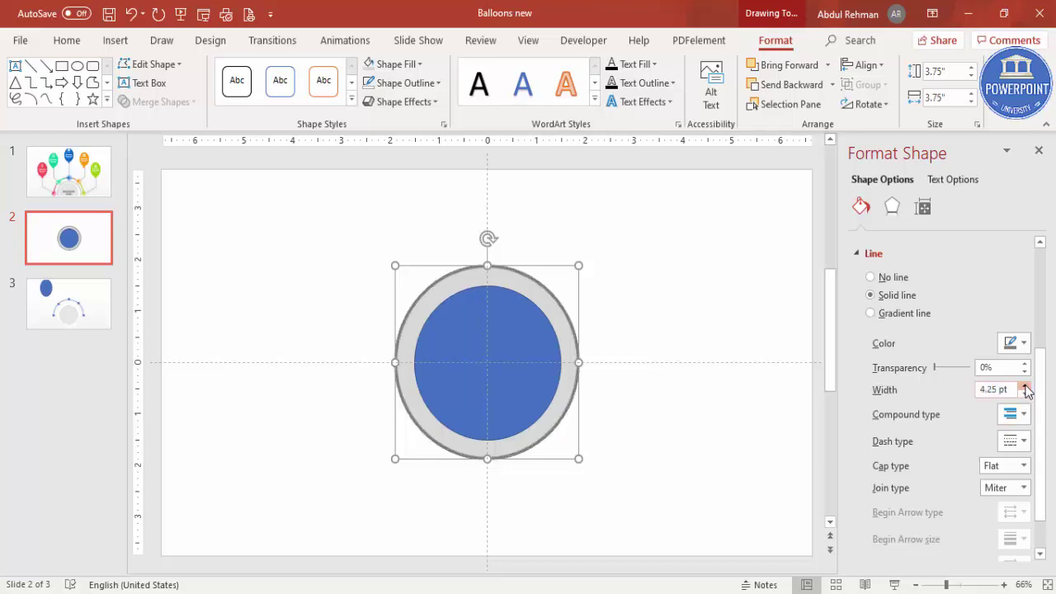
pyautogui.click(1010, 415)
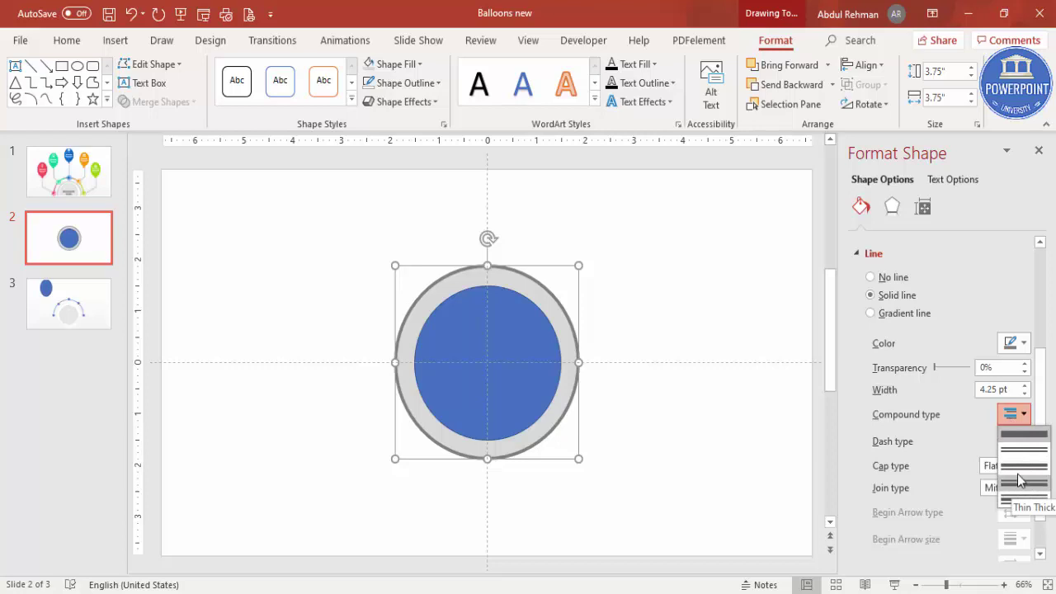
pyautogui.click(1022, 470)
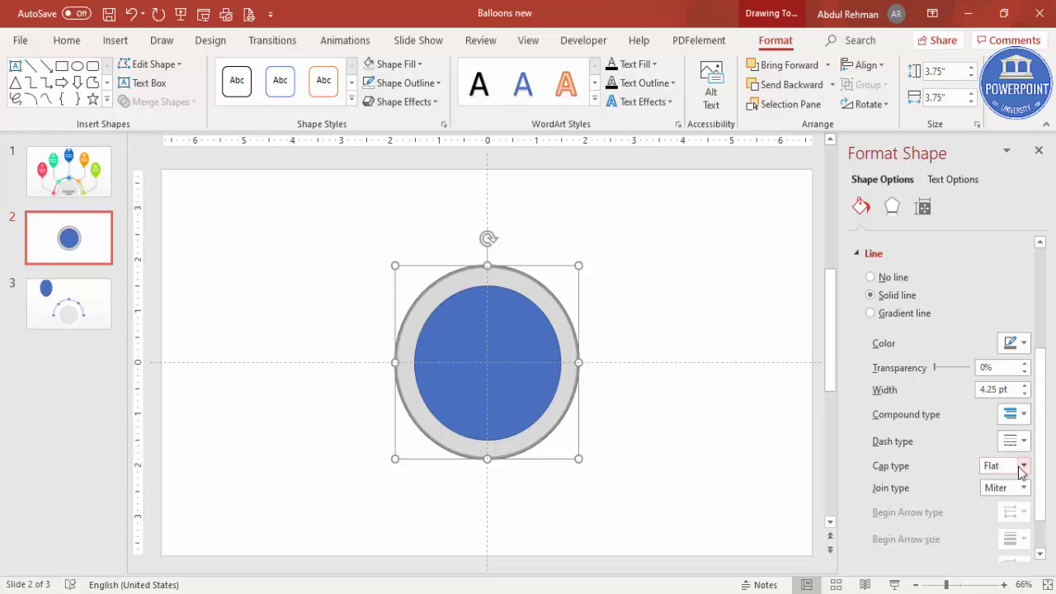
pyautogui.click(1024, 386)
pyautogui.click(1024, 386)
pyautogui.click(1024, 386)
pyautogui.click(1024, 386)
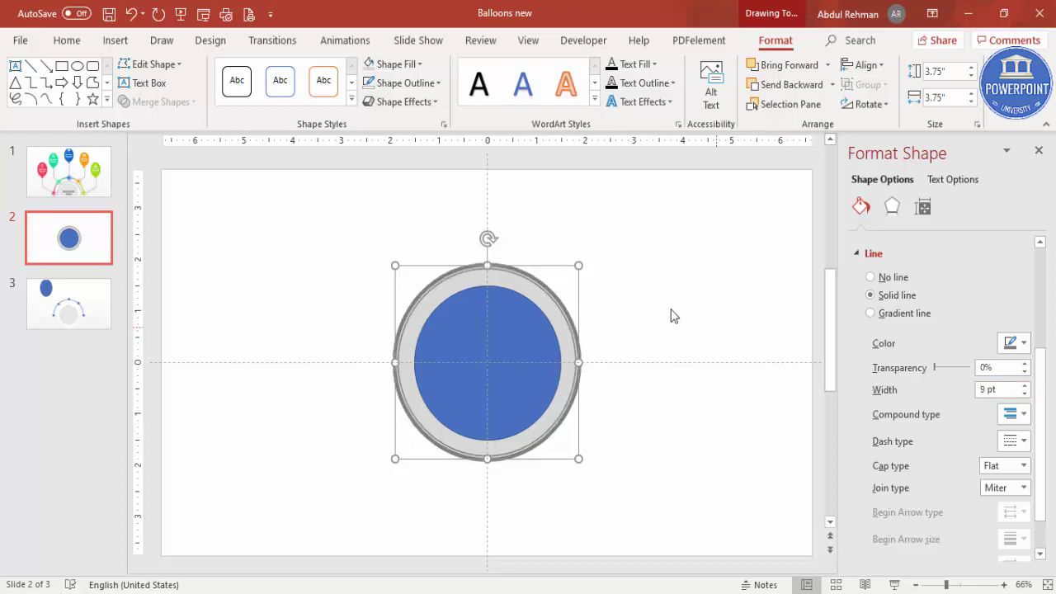
pyautogui.click(649, 293)
pyautogui.click(489, 321)
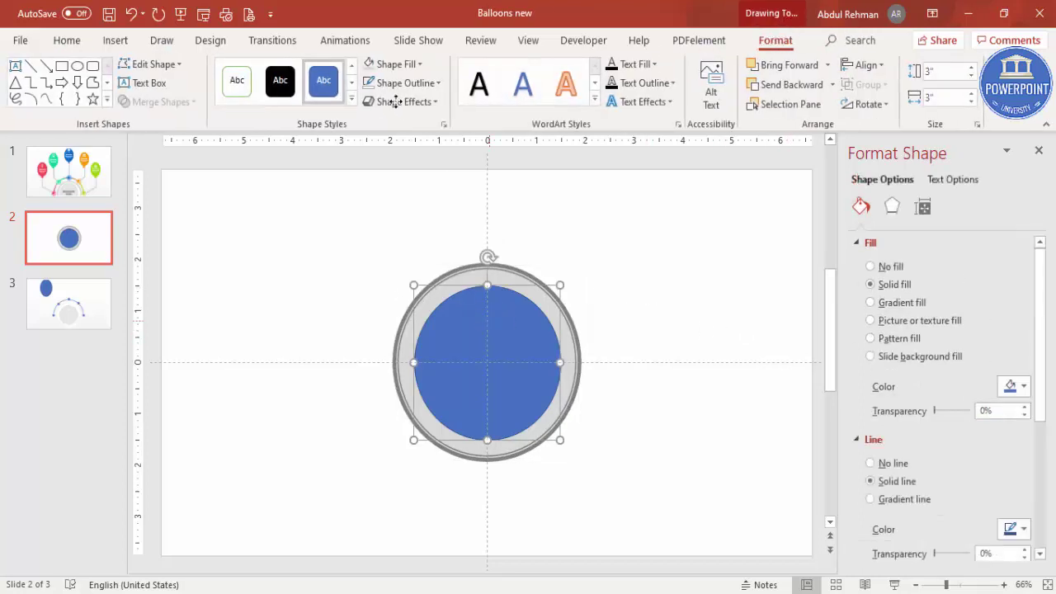
# - Give the inner circle no outline and a solid grey fill
pyautogui.click(404, 83)
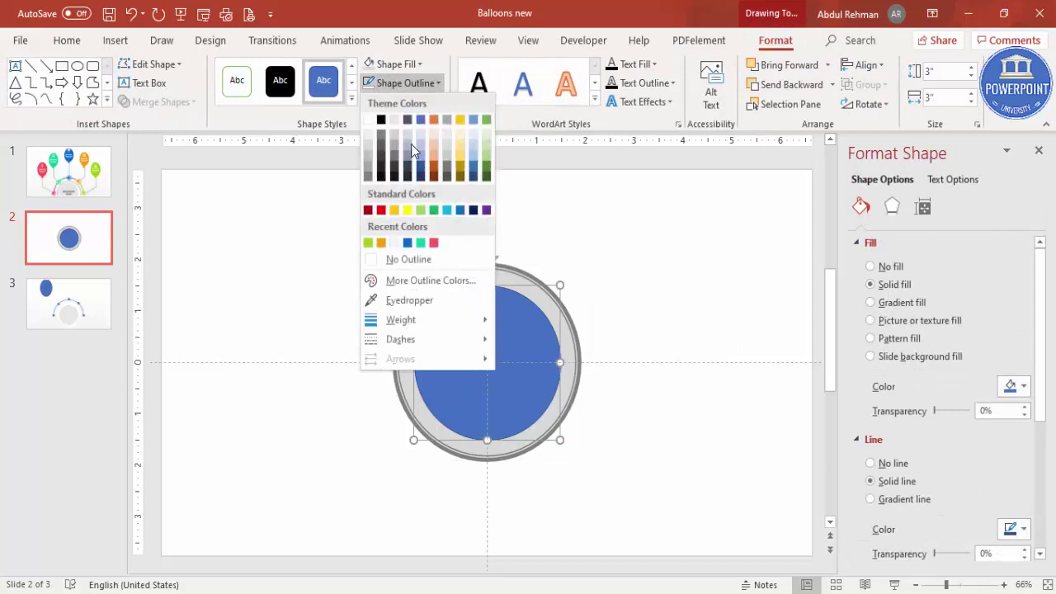
pyautogui.click(413, 262)
pyautogui.click(392, 64)
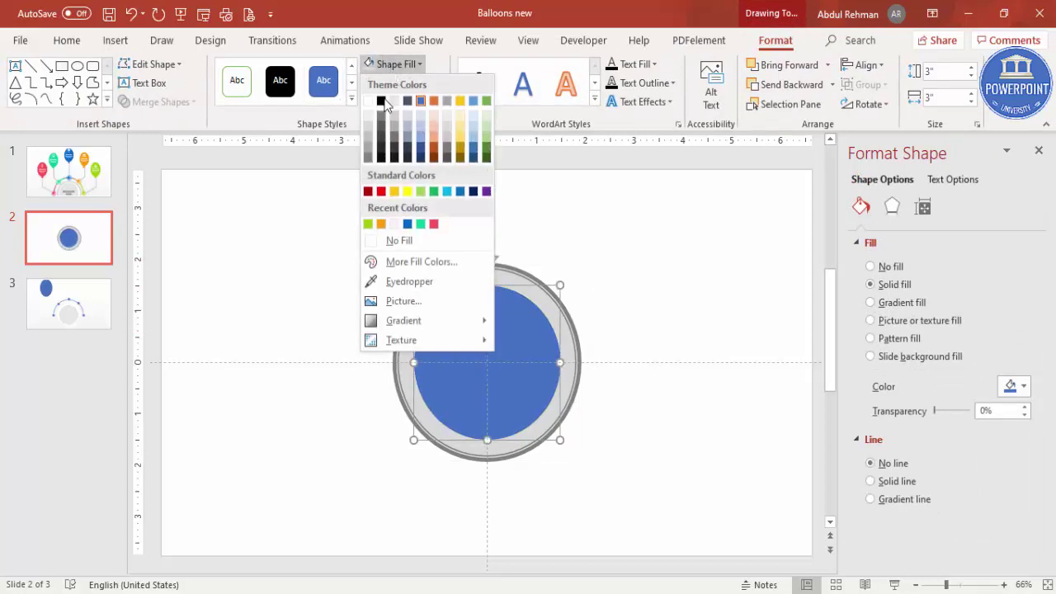
pyautogui.click(368, 156)
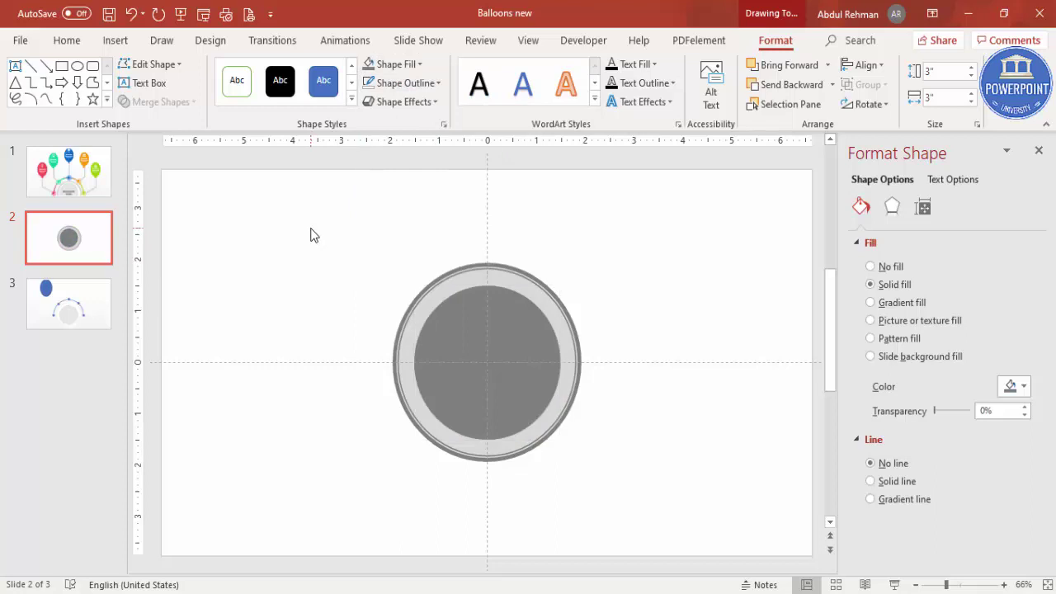
pyautogui.click(279, 229)
# - Select both hub circles and nudge them down toward the slide's bottom edge
pyautogui.moveTo(272, 217); pyautogui.dragTo(673, 519)
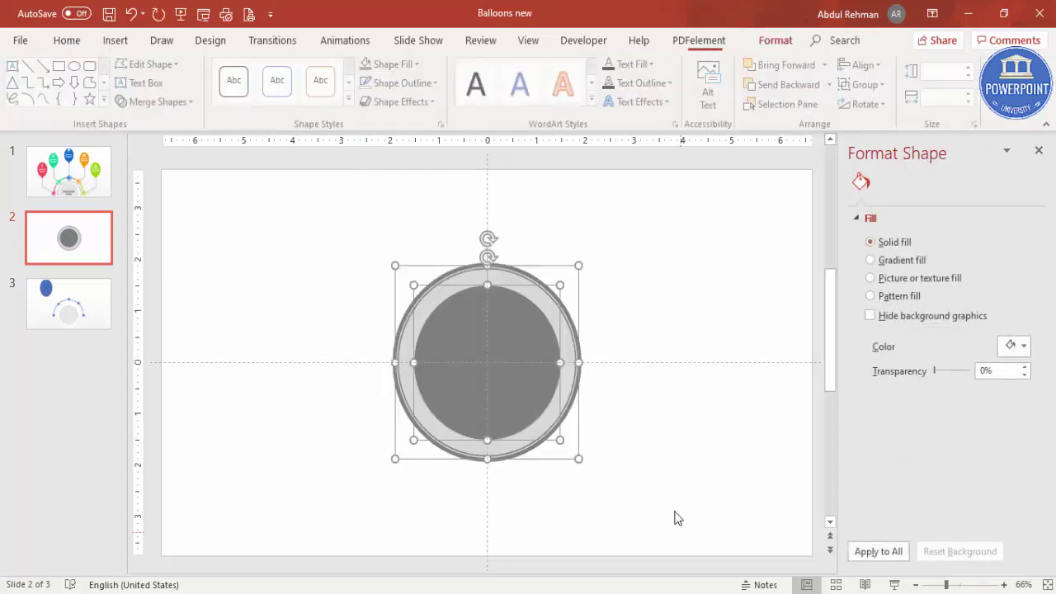
pyautogui.press('Down')
pyautogui.press('Down')
pyautogui.press('Down')
pyautogui.press('Down')
pyautogui.press('Down')
pyautogui.press('Down')
pyautogui.press('Down')
pyautogui.press('Down')
pyautogui.press('Down')
pyautogui.press('Down')
pyautogui.press('Down')
pyautogui.press('Down')
pyautogui.press('Down')
pyautogui.press('Down')
pyautogui.press('Down')
pyautogui.press('Down')
pyautogui.press('Down')
pyautogui.press('Down')
pyautogui.press('Down')
pyautogui.press('Down')
pyautogui.press('Down')
pyautogui.press('Down')
pyautogui.press('Down')
pyautogui.press('Down')
pyautogui.press('Down')
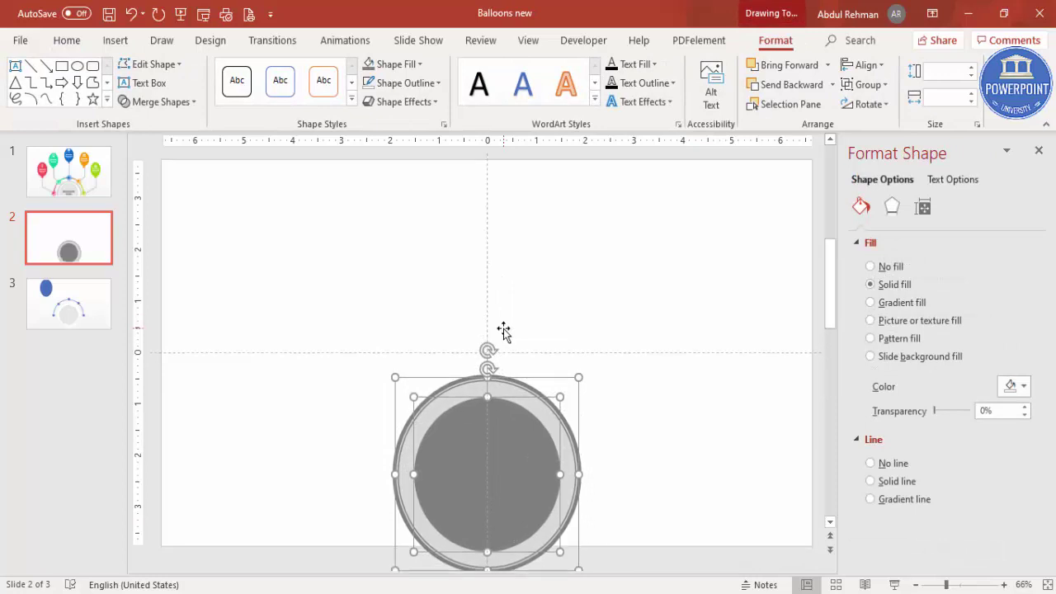
pyautogui.press('Down')
pyautogui.press('Down')
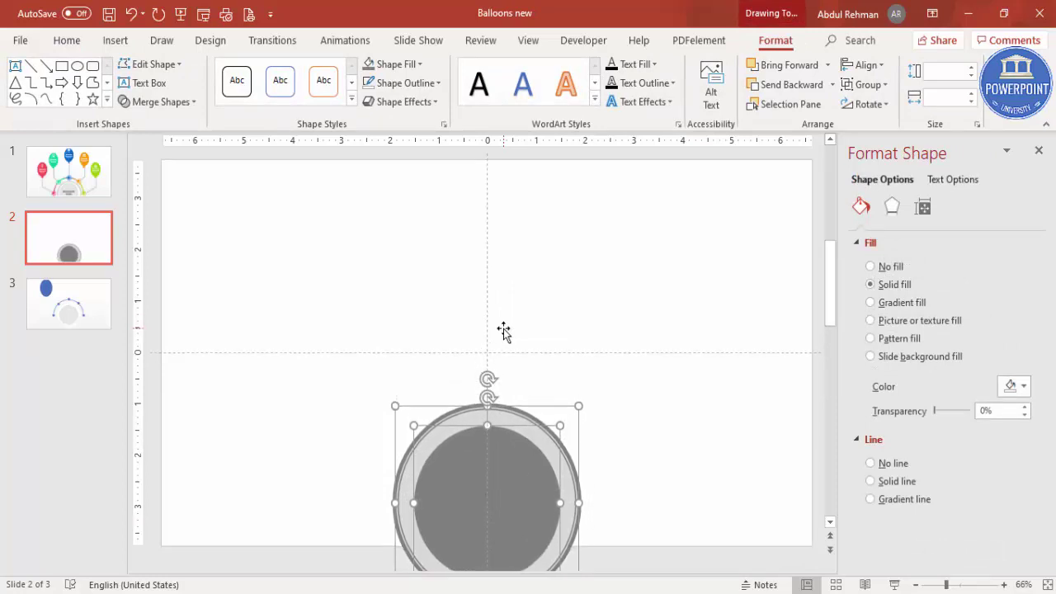
pyautogui.press('Down')
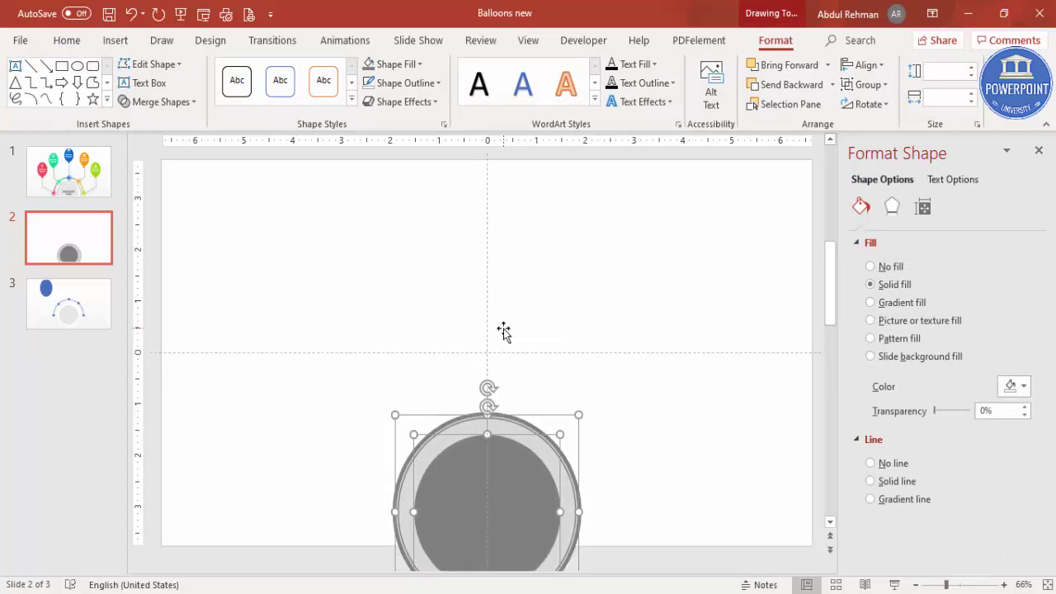
# - Insert a Block Arc shape above the grey hub
pyautogui.click(513, 340)
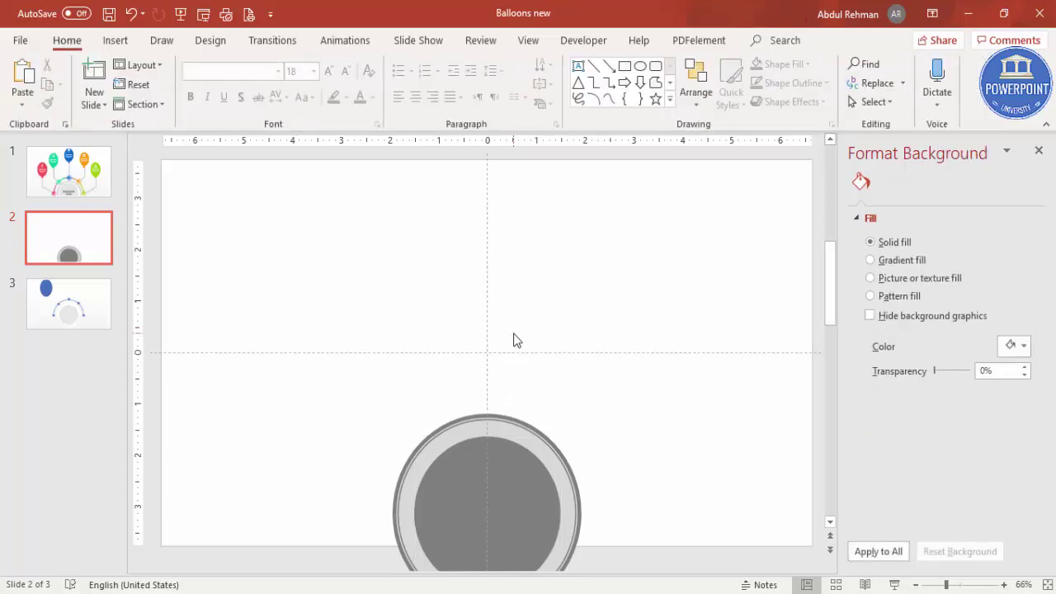
pyautogui.scroll(-1, 478, 355)
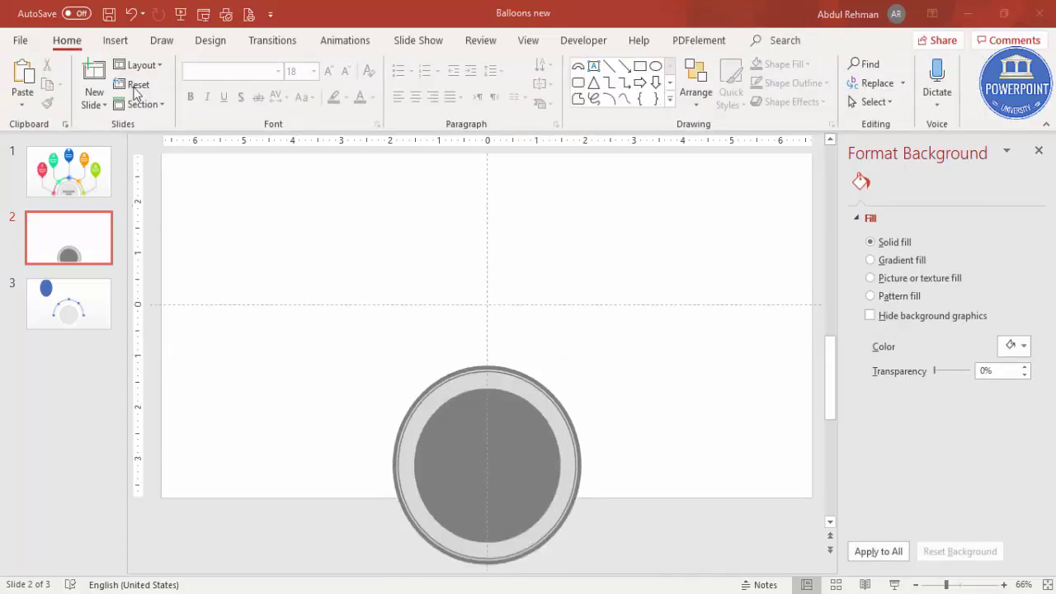
pyautogui.click(127, 40)
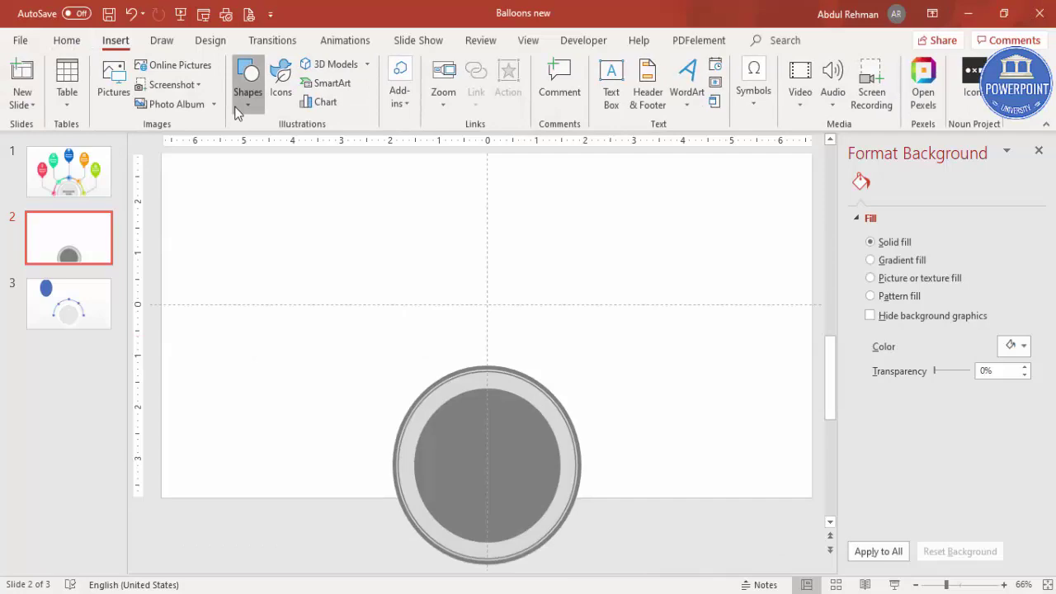
pyautogui.click(246, 92)
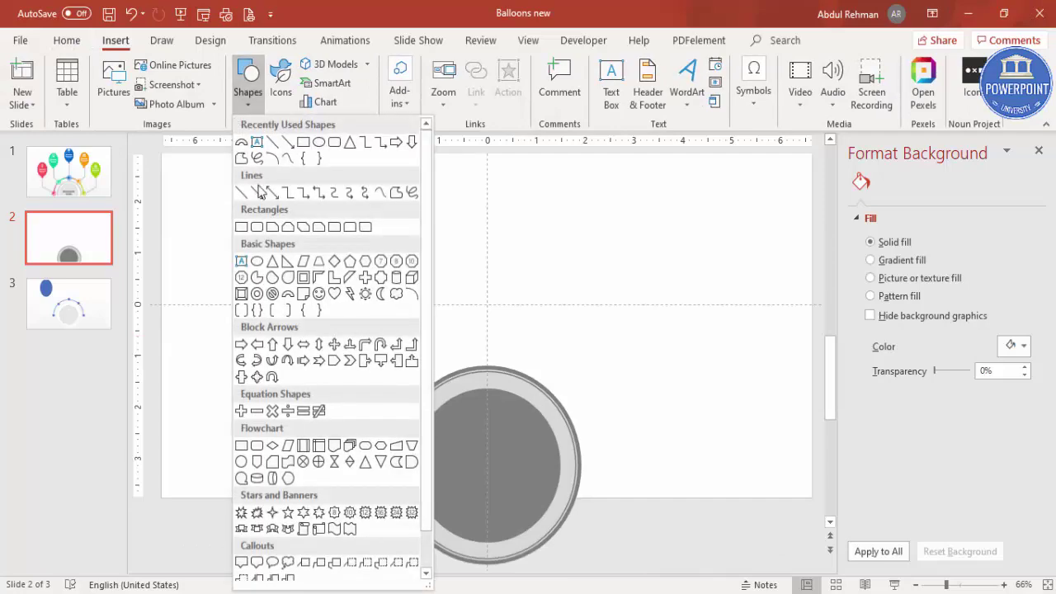
pyautogui.click(289, 295)
pyautogui.click(452, 265)
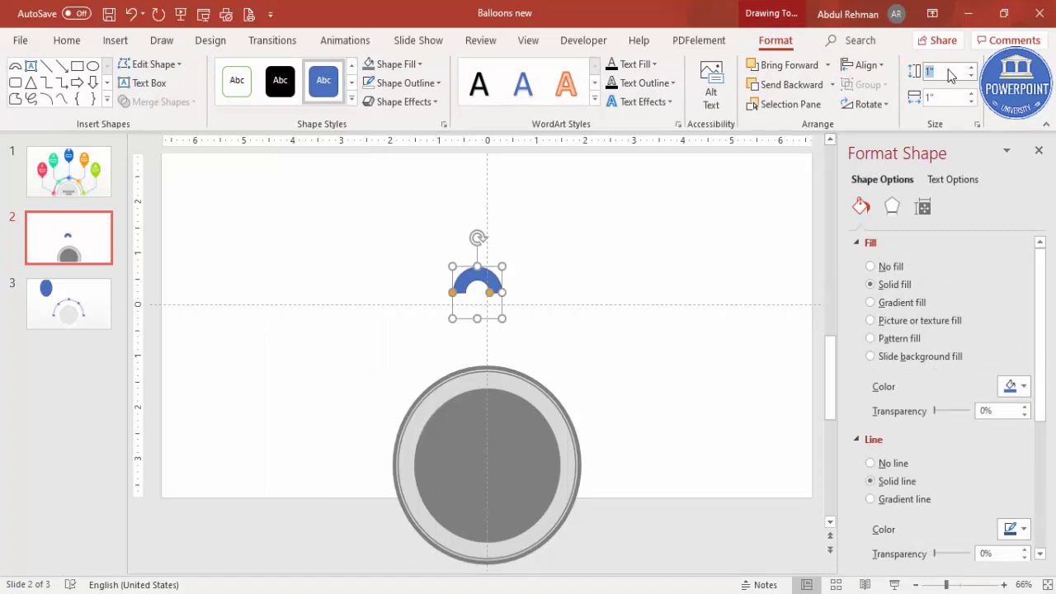
# - Size the block arc to 4.95 × 4.95 inches and thin it to a narrow ring
pyautogui.click(925, 64)
pyautogui.write('4.95')
pyautogui.click(939, 98)
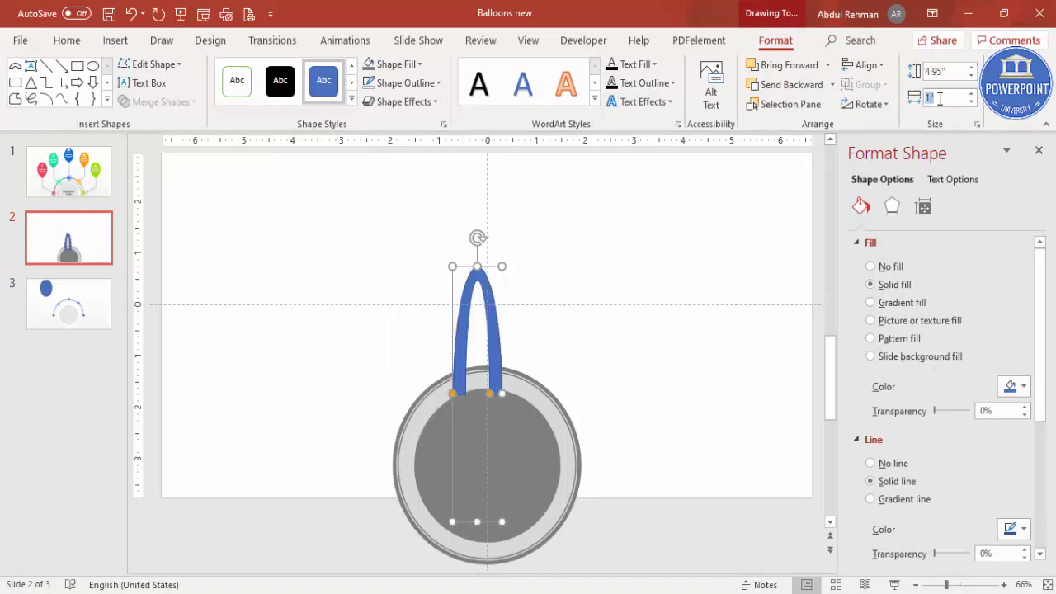
pyautogui.write('4.95')
pyautogui.press('Return')
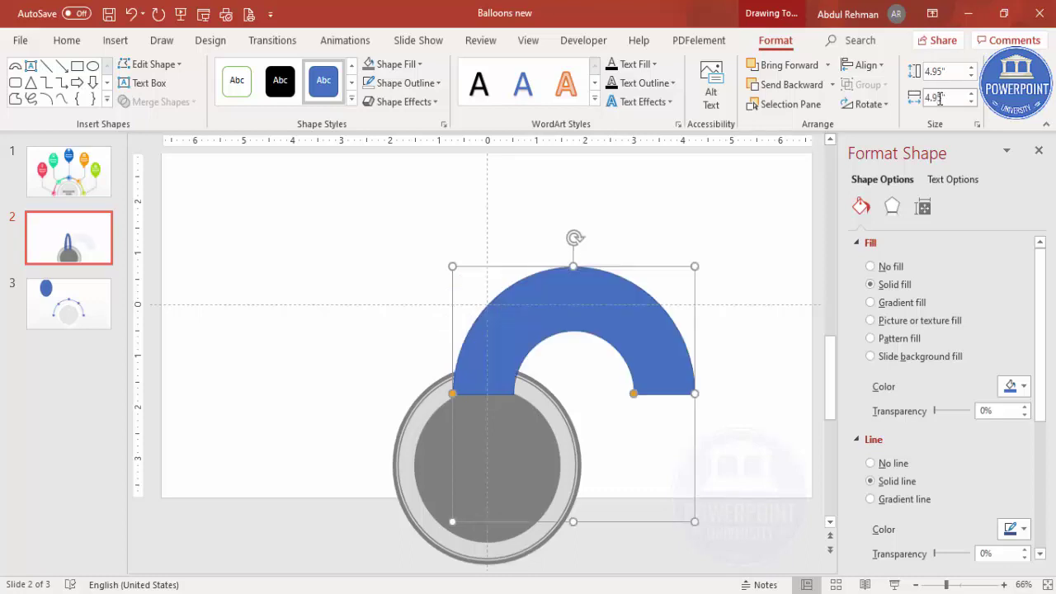
pyautogui.moveTo(633, 394); pyautogui.dragTo(685, 397)
# - Centre the arc over the hub, lengthen its ends downward, and remove its outline
pyautogui.moveTo(672, 342); pyautogui.dragTo(581, 411)
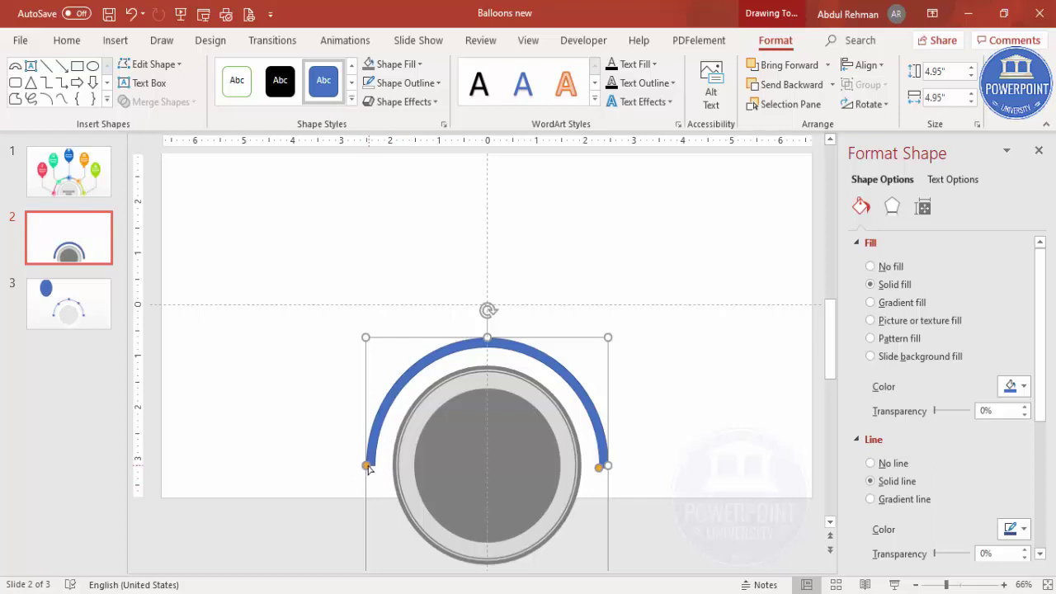
pyautogui.moveTo(364, 477)
pyautogui.mouseDown()
pyautogui.moveTo(364, 487)
pyautogui.moveTo(365, 467)
pyautogui.mouseUp()
pyautogui.click(414, 81)
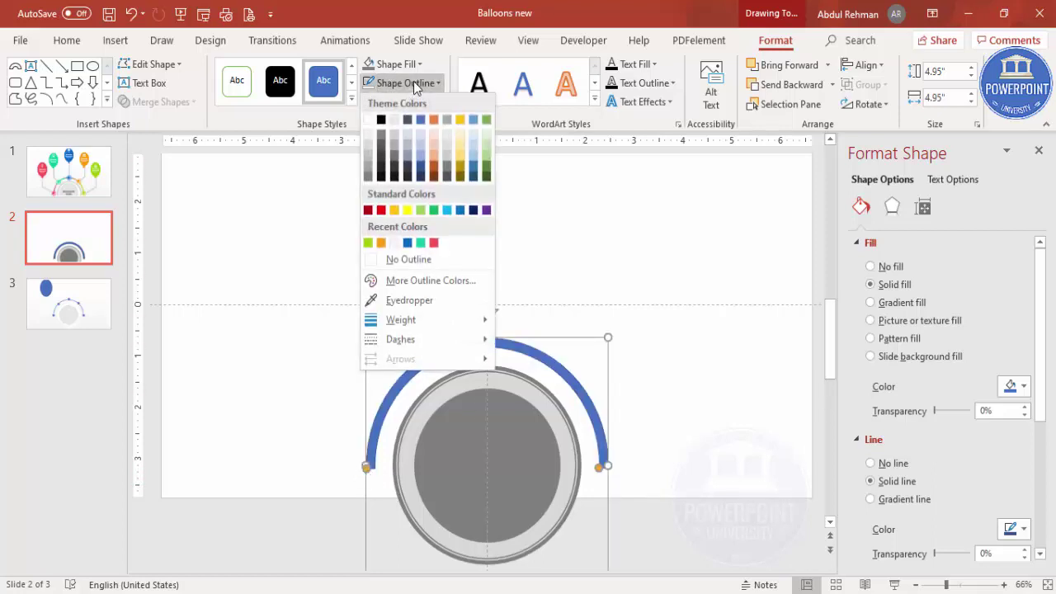
pyautogui.click(428, 260)
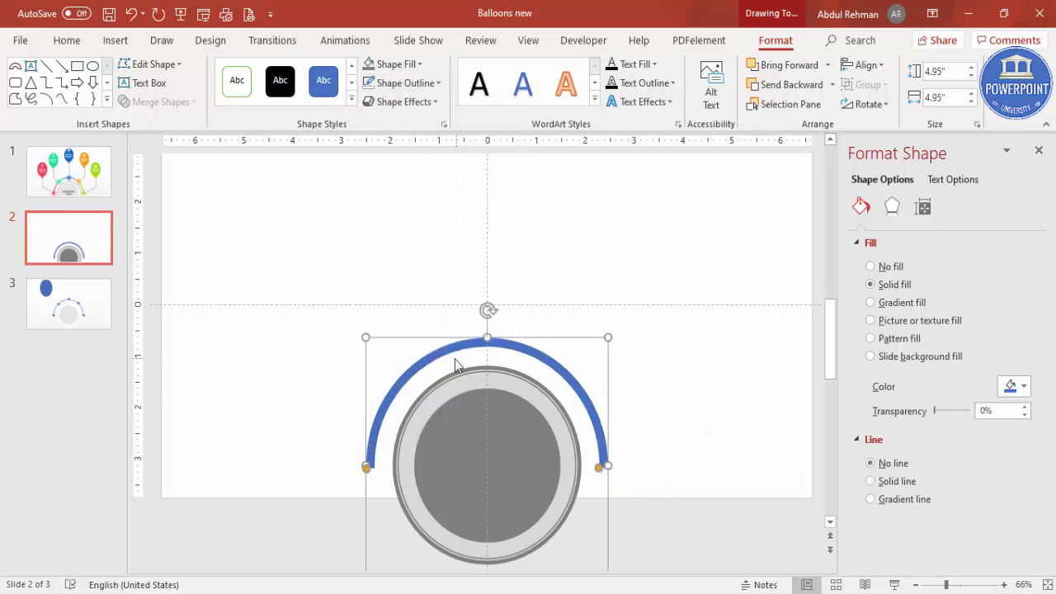
pyautogui.click(707, 402)
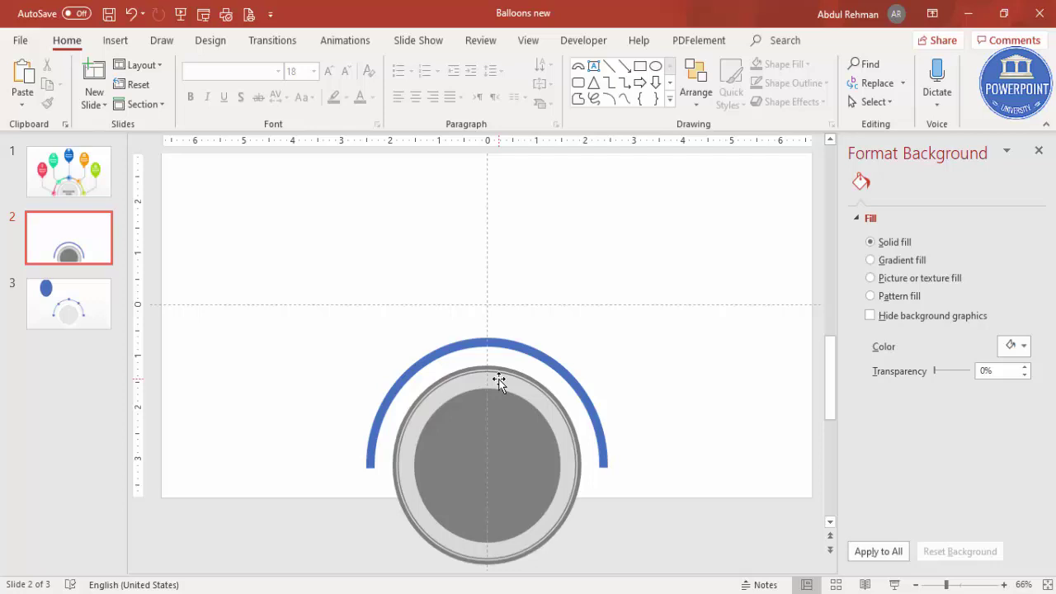
# - Duplicate the hub circles, group the copy, shrink it and place it on the arc
pyautogui.click(450, 384)
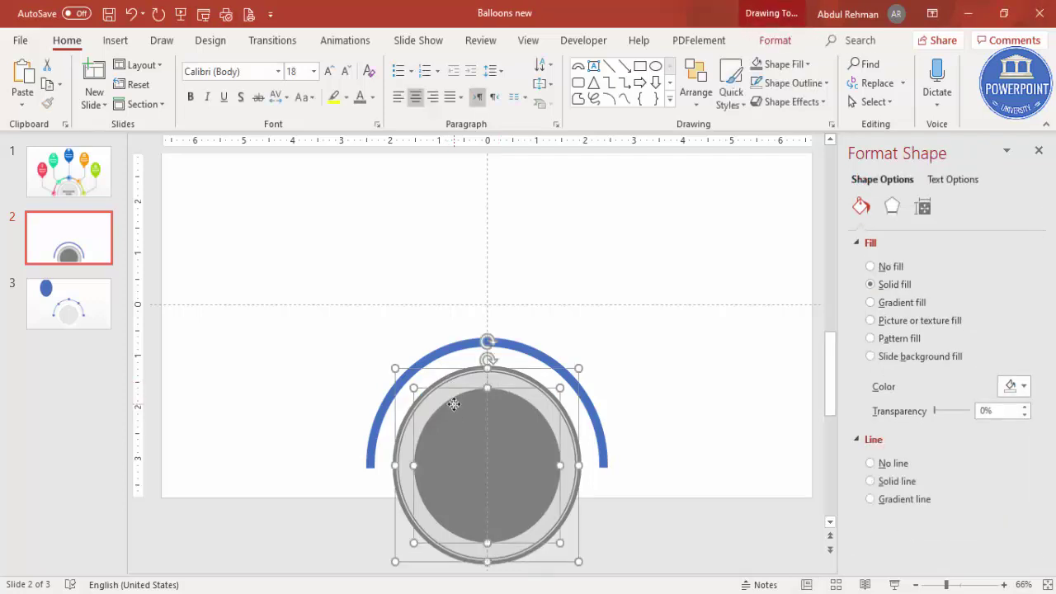
pyautogui.moveTo(453, 404); pyautogui.dragTo(698, 289)
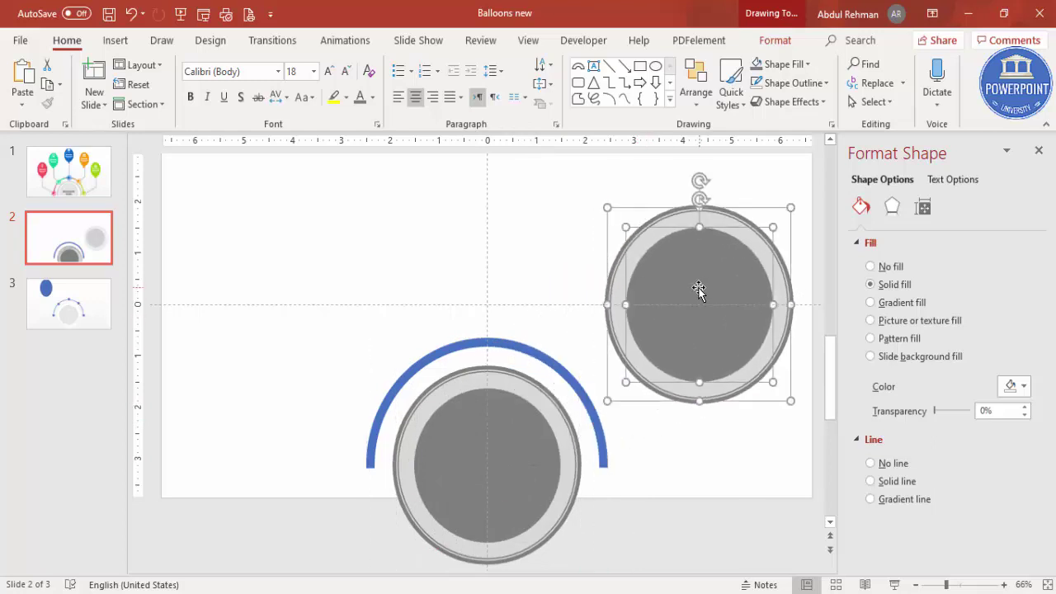
pyautogui.click(698, 289)
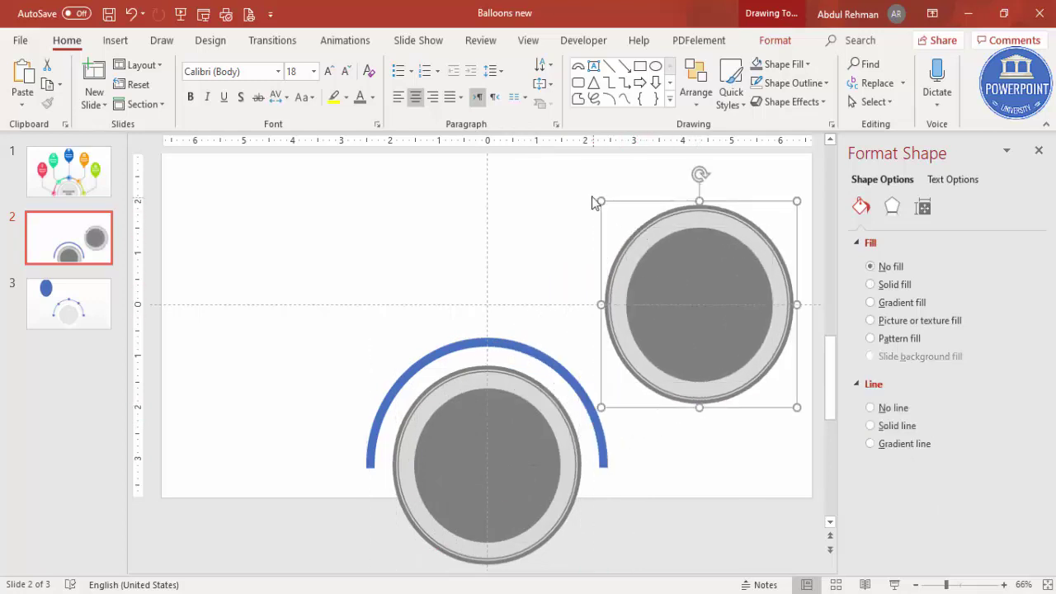
pyautogui.moveTo(599, 200); pyautogui.dragTo(473, 343)
pyautogui.moveTo(398, 384)
pyautogui.mouseDown()
pyautogui.moveTo(422, 362)
pyautogui.moveTo(404, 370)
pyautogui.mouseUp()
# - Copy the small circle to further positions along the arc
pyautogui.click(504, 335)
pyautogui.moveTo(504, 335); pyautogui.dragTo(590, 464)
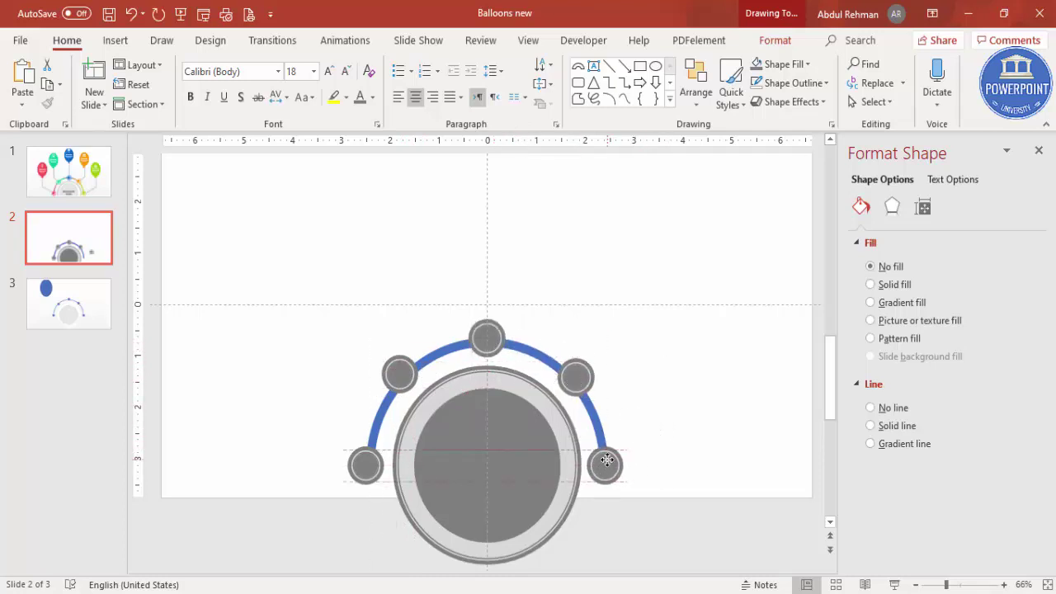
pyautogui.click(365, 469)
pyautogui.click(366, 462)
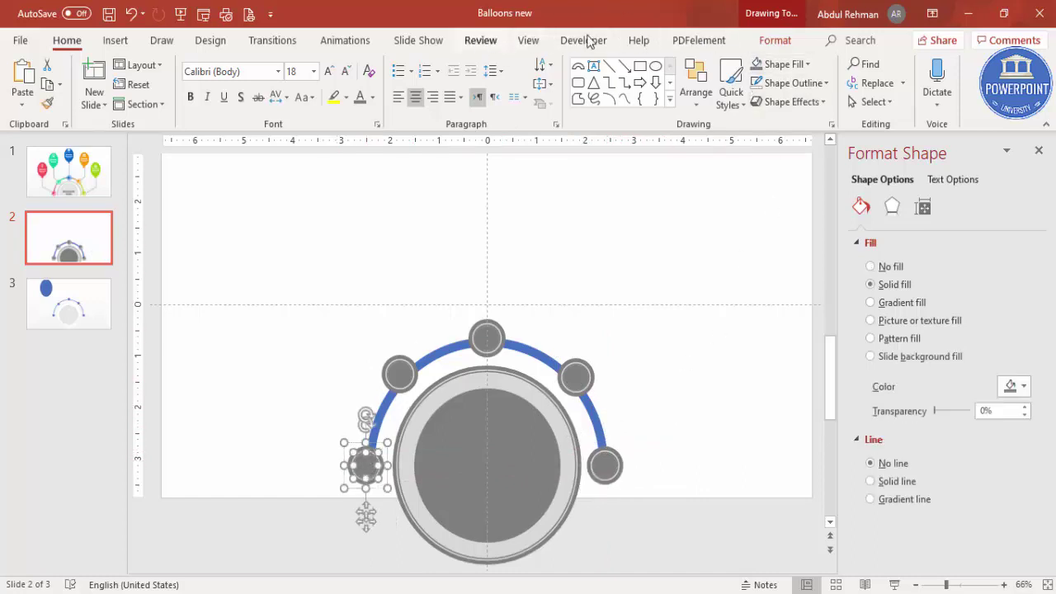
# - Give the left-end anchor circle a red fill and red outline
pyautogui.click(775, 40)
pyautogui.click(396, 64)
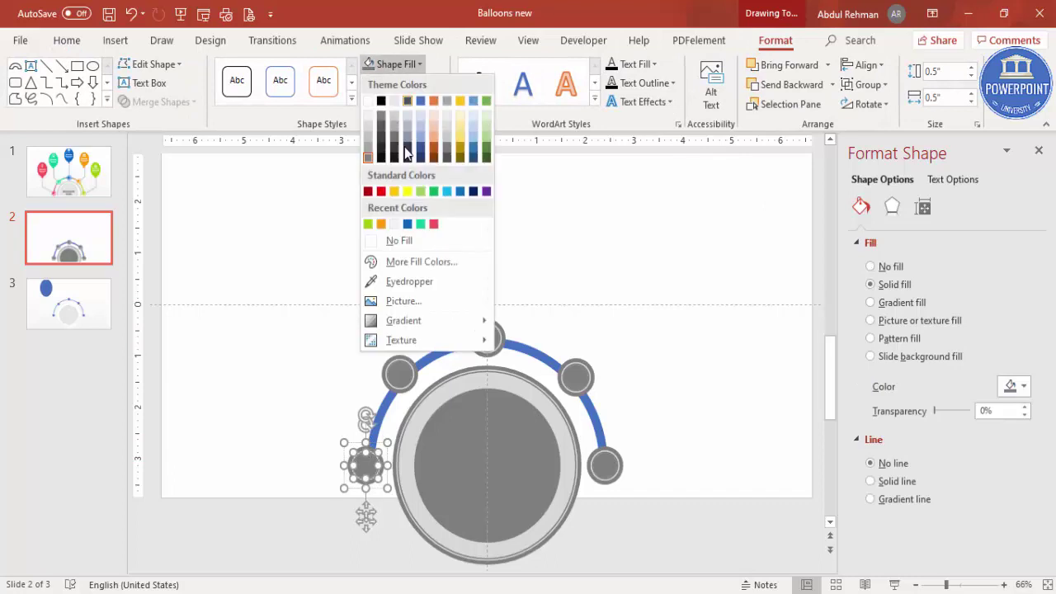
pyautogui.click(434, 224)
pyautogui.click(328, 432)
pyautogui.click(359, 451)
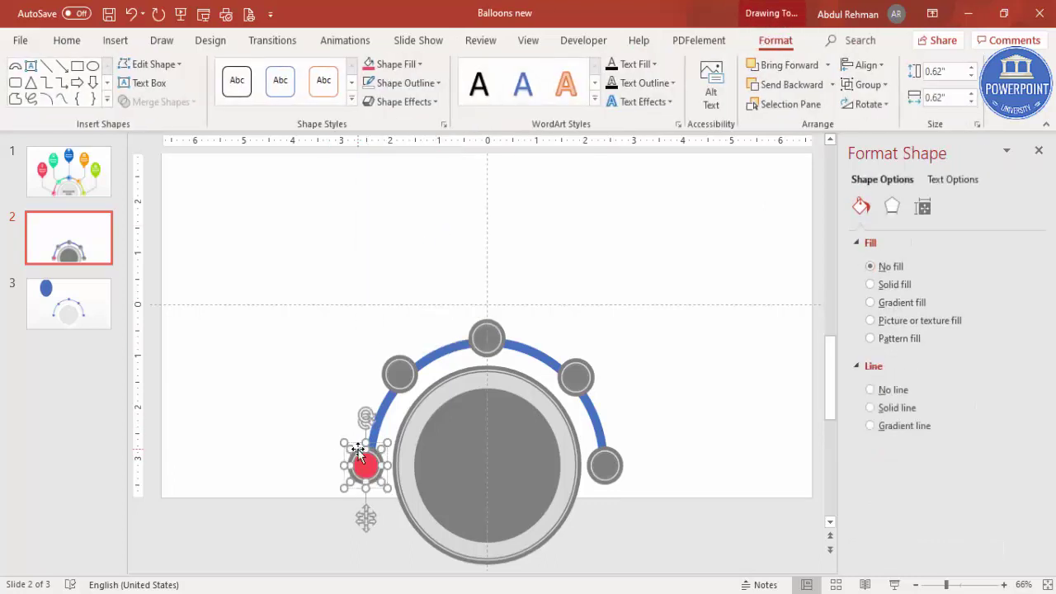
pyautogui.click(264, 431)
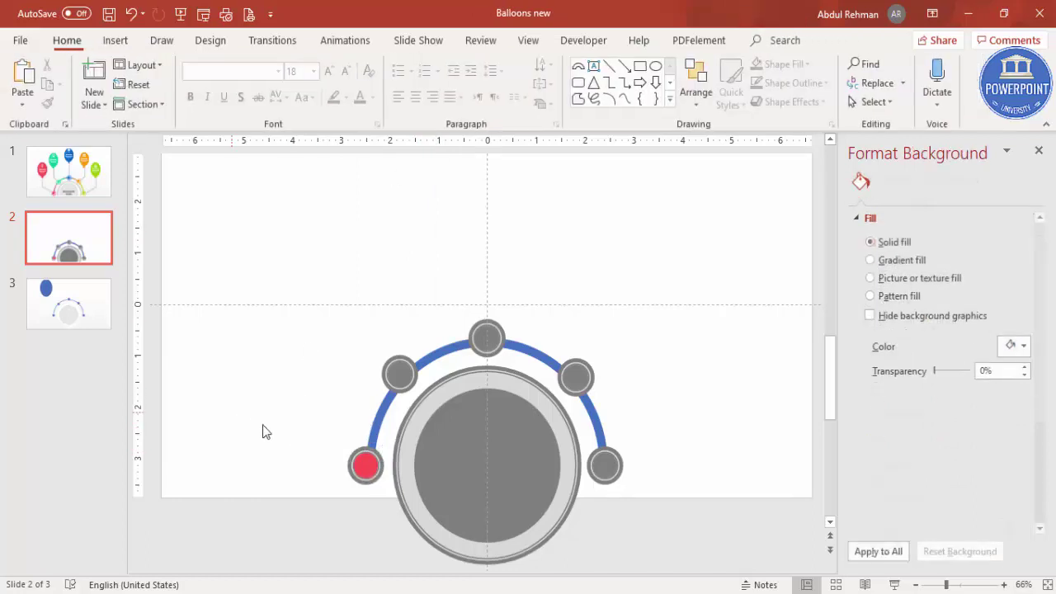
pyautogui.click(360, 446)
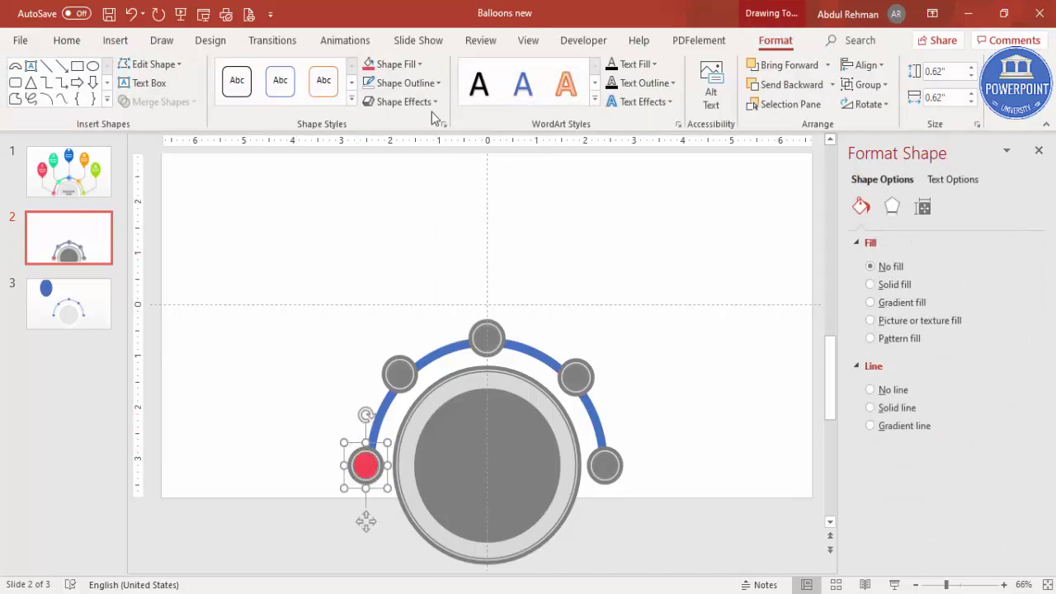
pyautogui.keyDown('shift'); pyautogui.click(363, 453); pyautogui.keyUp('shift')
pyautogui.click(429, 82)
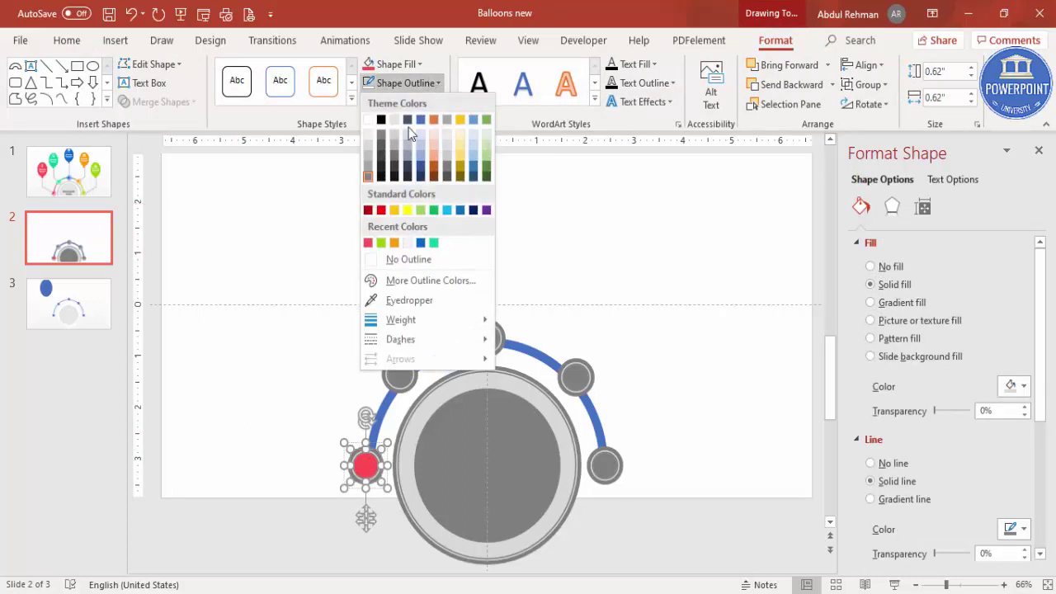
pyautogui.click(368, 245)
pyautogui.click(309, 372)
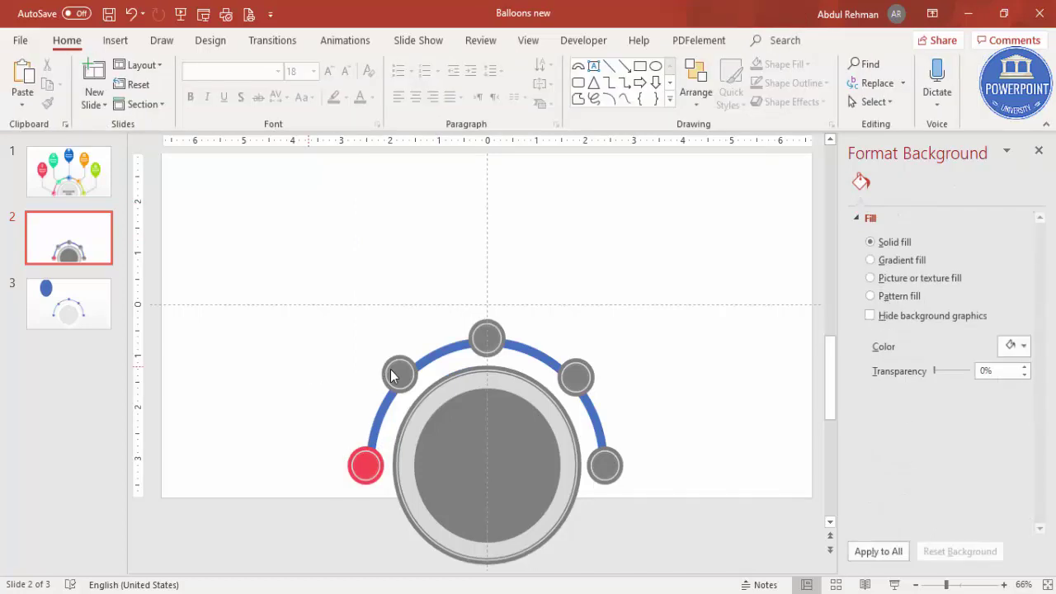
# - Select the other four small circles and ungroup them with Ctrl+Shift+G
pyautogui.click(399, 373)
pyautogui.doubleClick(399, 373)
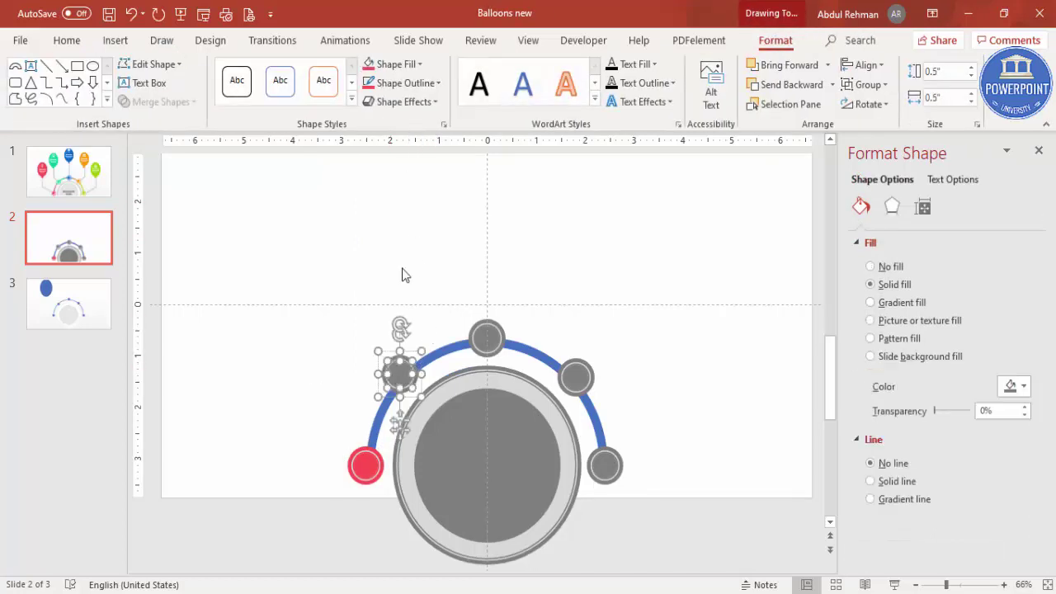
pyautogui.keyDown('shift'); pyautogui.click(486, 342); pyautogui.keyUp('shift')
pyautogui.keyDown('shift'); pyautogui.click(569, 375); pyautogui.keyUp('shift')
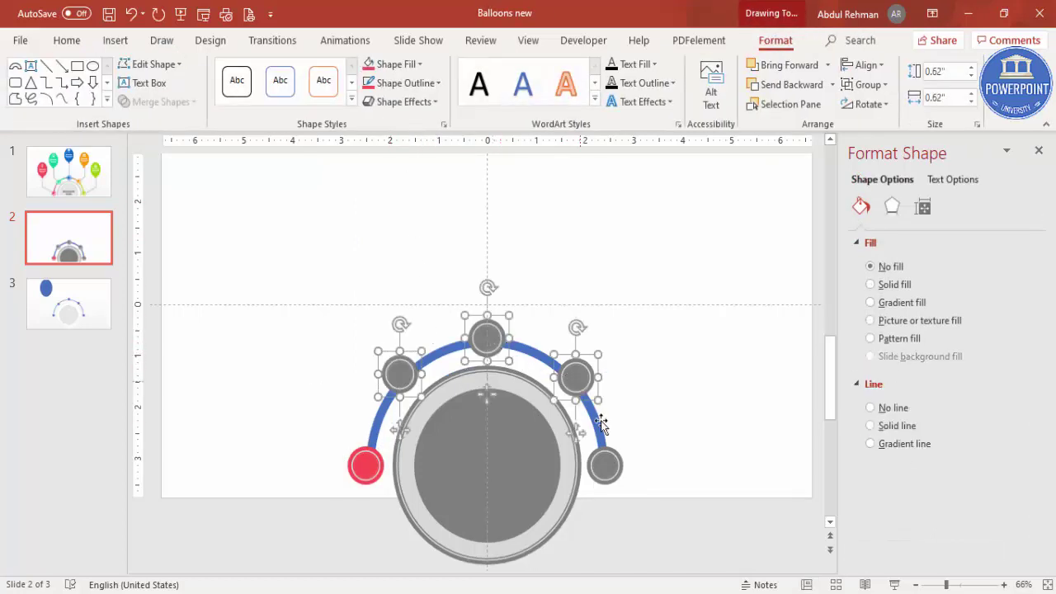
pyautogui.keyDown('shift'); pyautogui.click(605, 455); pyautogui.keyUp('shift')
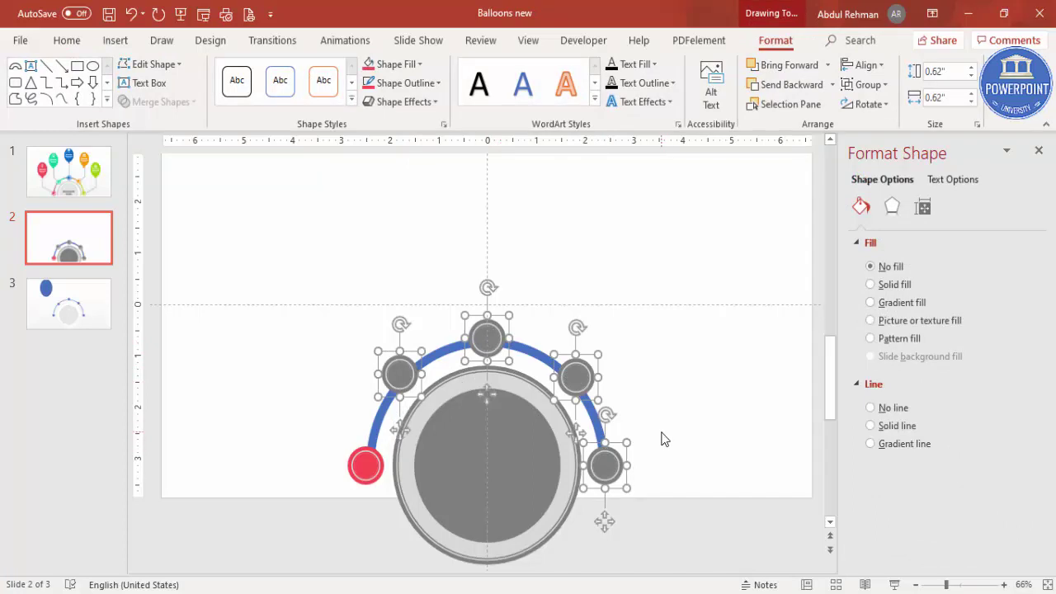
pyautogui.hotkey('ctrl', 'shift', 'g')
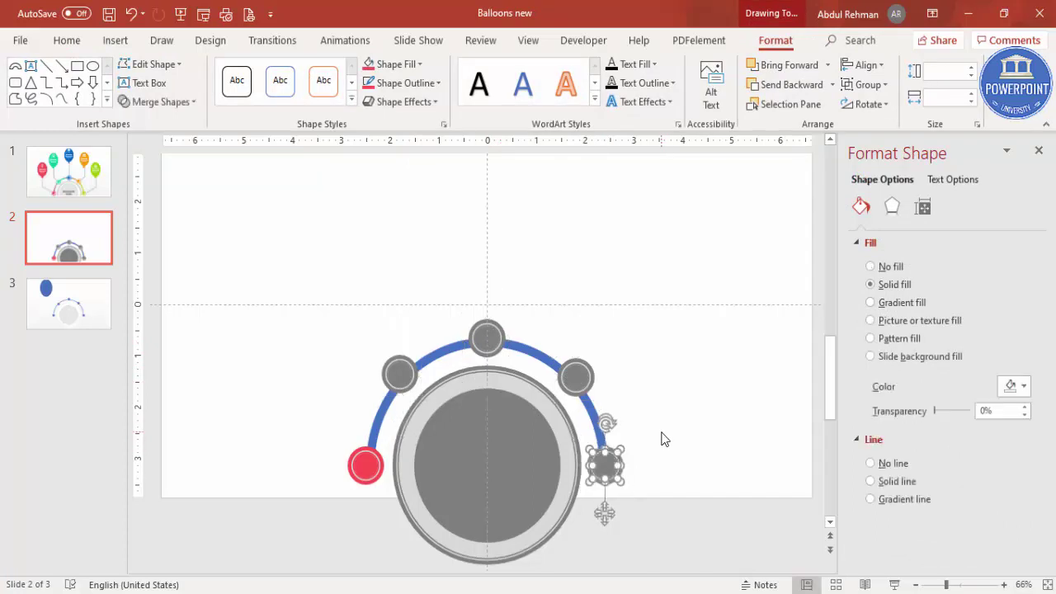
pyautogui.rightClick(615, 464)
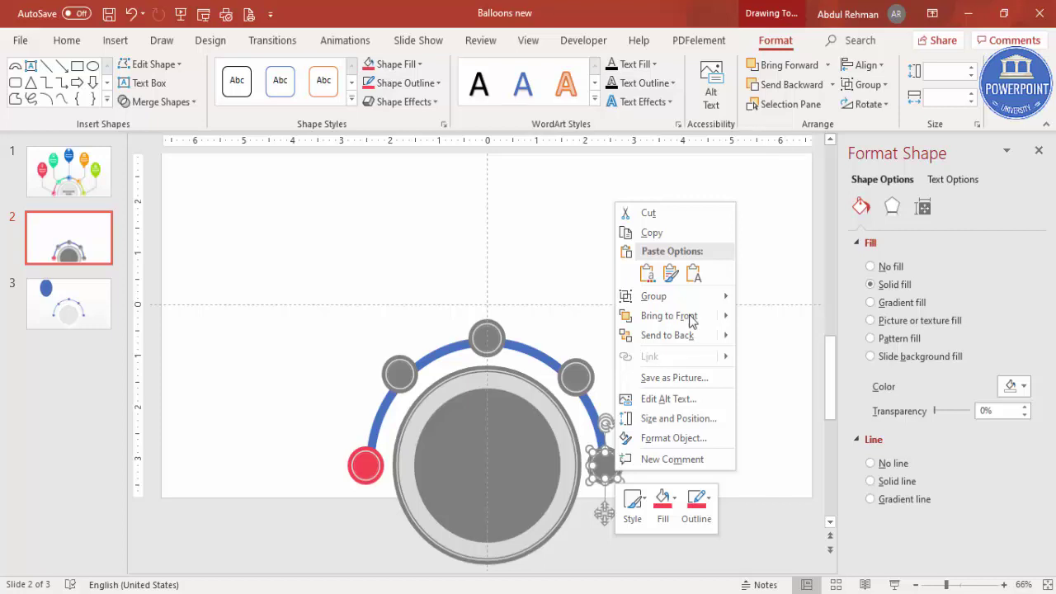
pyautogui.moveTo(720, 306)
pyautogui.click(769, 230)
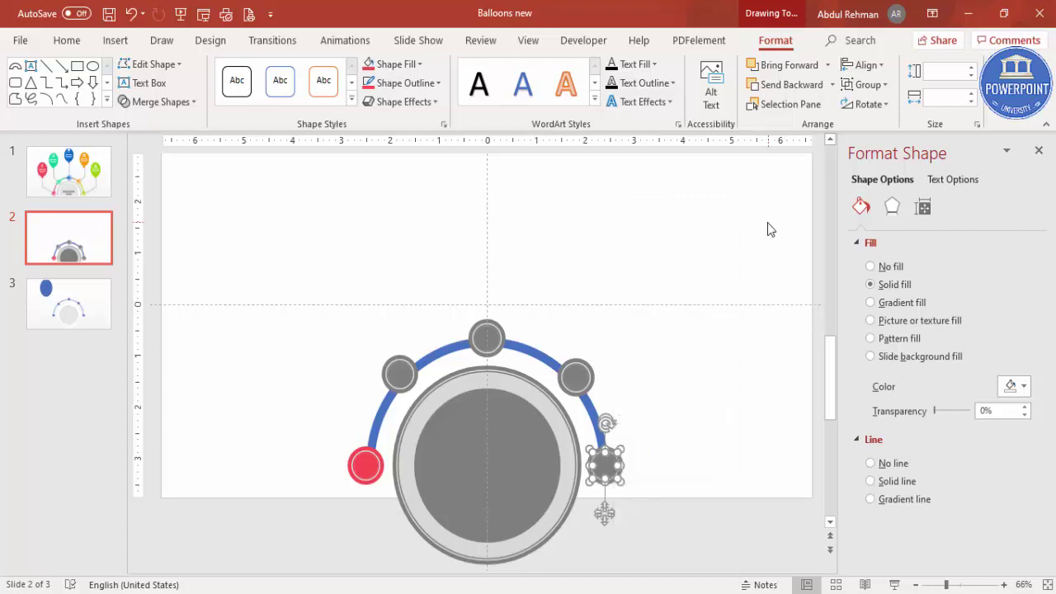
pyautogui.click(399, 373)
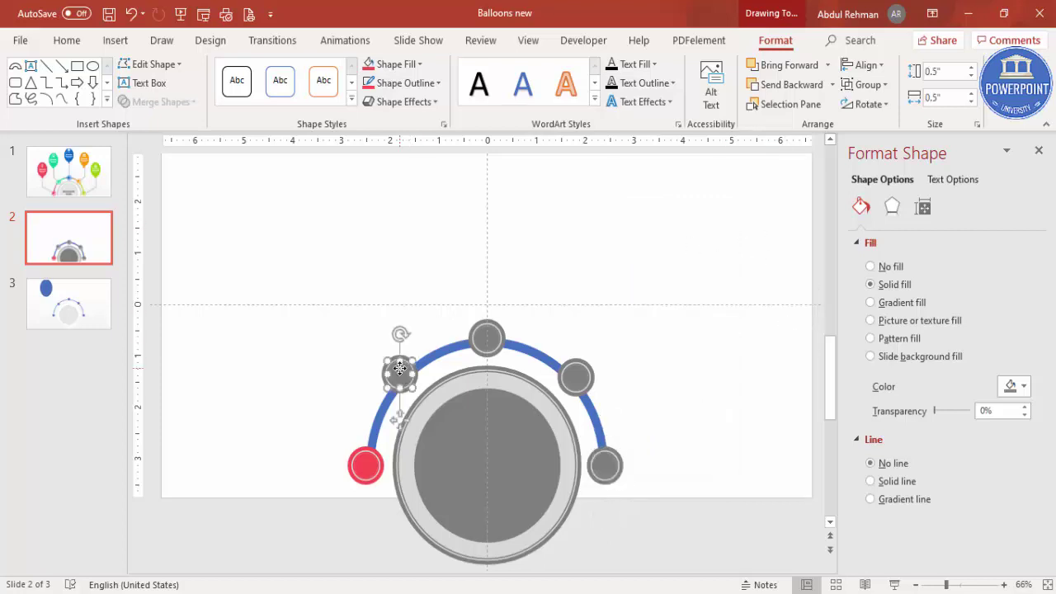
# - Colour the left circle blue and the top circle purple, with matching ring outlines
pyautogui.click(394, 64)
pyautogui.click(462, 191)
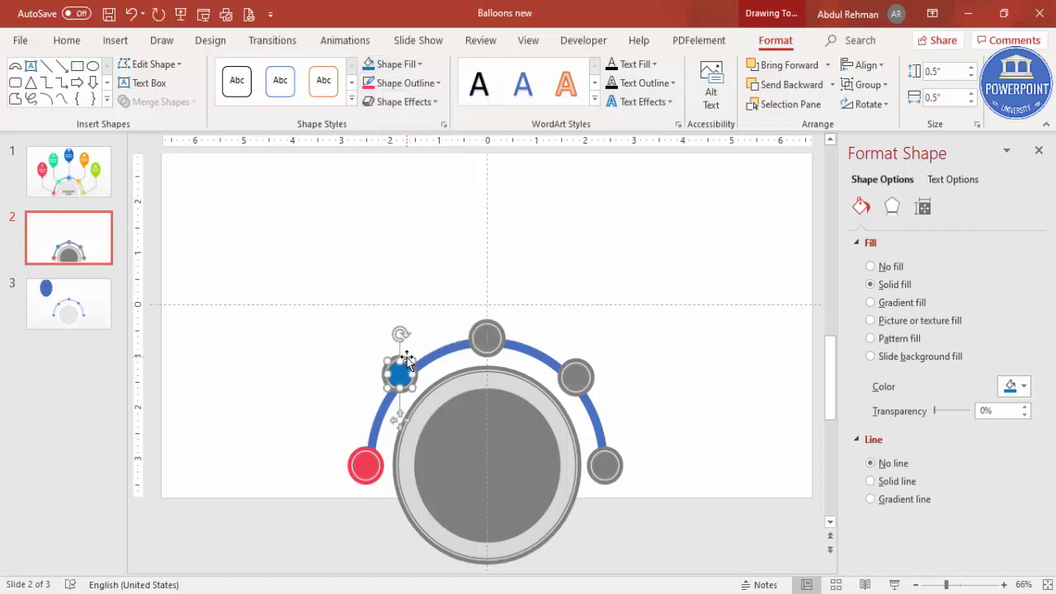
pyautogui.click(406, 83)
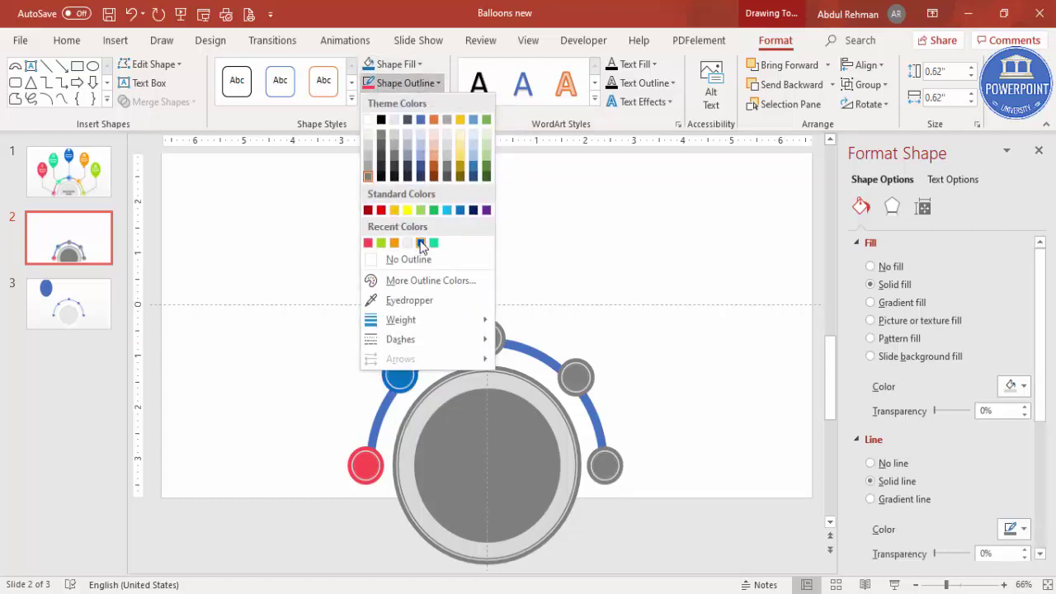
pyautogui.click(421, 242)
pyautogui.click(488, 337)
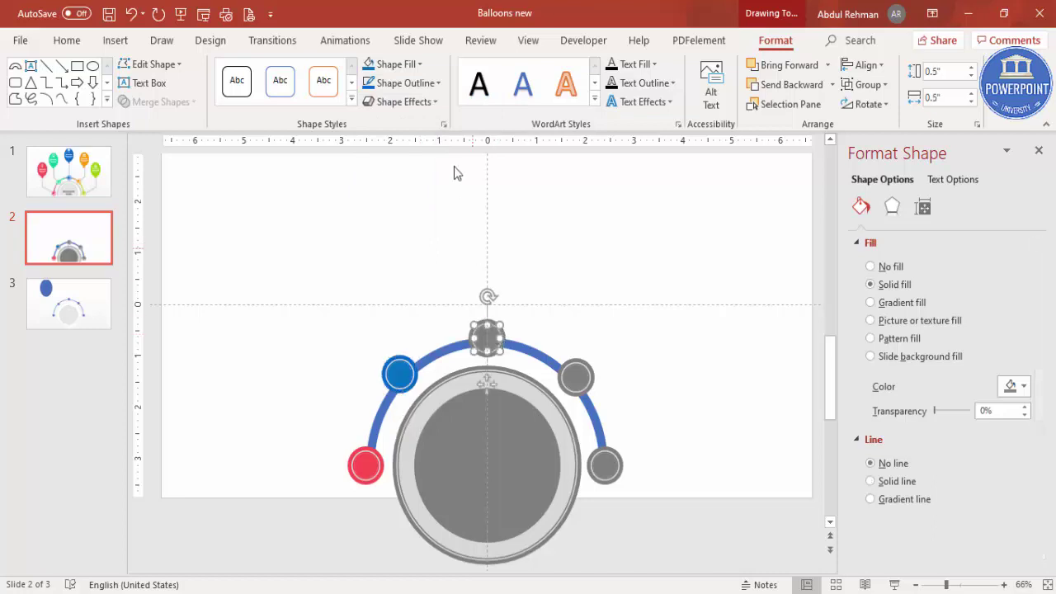
pyautogui.click(414, 66)
pyautogui.click(488, 192)
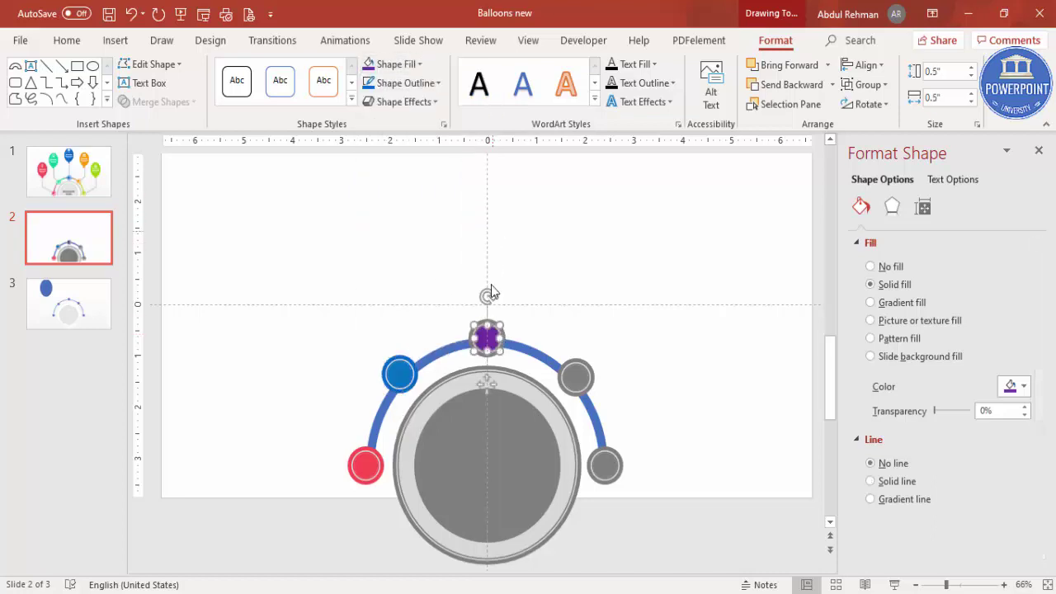
pyautogui.click(496, 322)
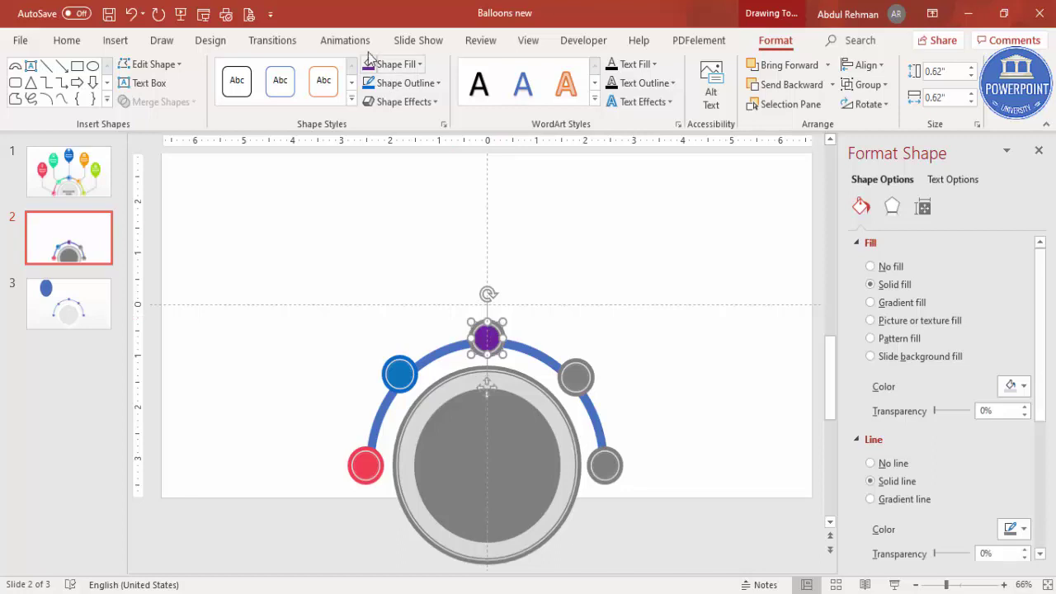
pyautogui.click(413, 65)
pyautogui.click(441, 66)
pyautogui.click(438, 82)
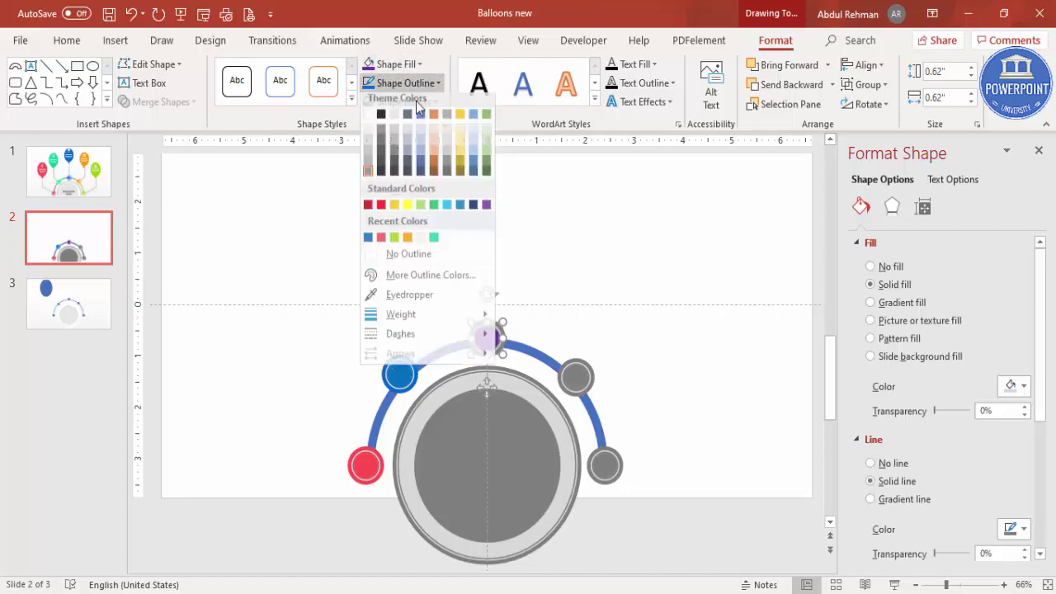
pyautogui.click(483, 211)
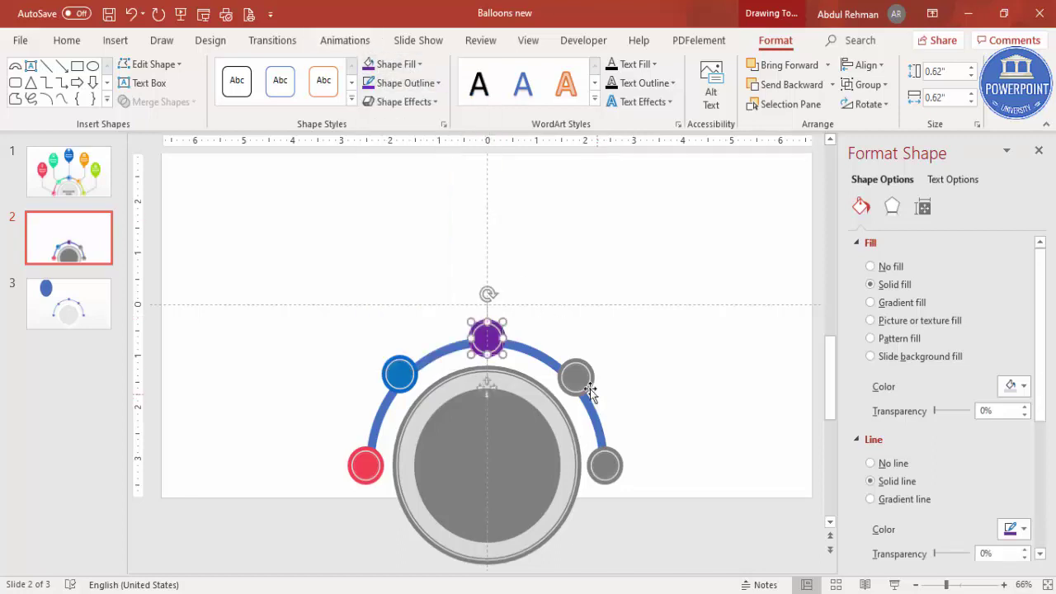
# - Colour the top-right circle orange and the right circle teal, with matching ring outlines
pyautogui.click(575, 376)
pyautogui.click(403, 69)
pyautogui.click(403, 213)
pyautogui.moveTo(588, 358); pyautogui.dragTo(593, 353)
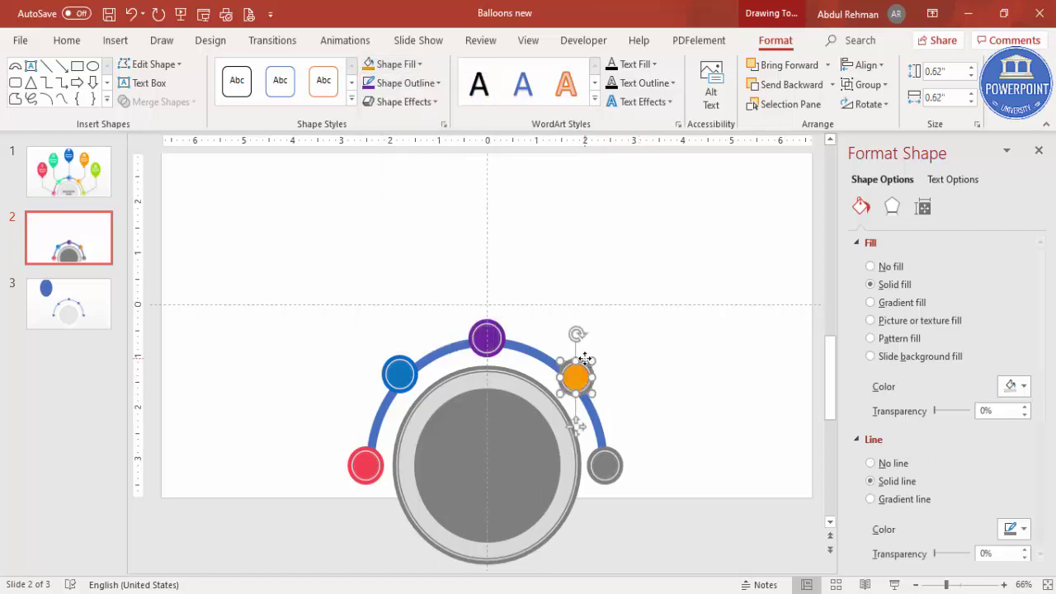
pyautogui.click(396, 84)
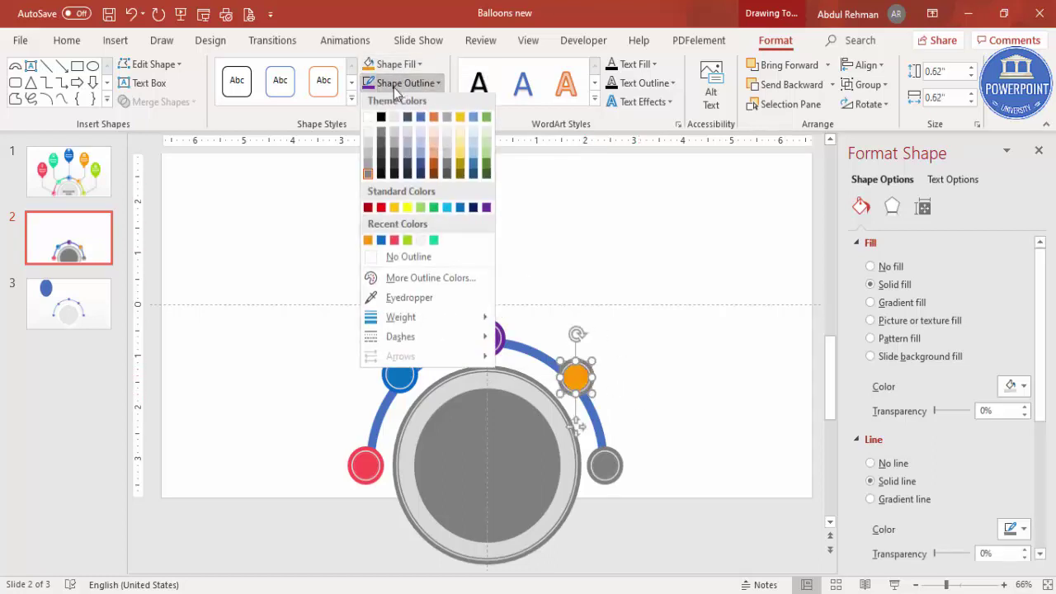
pyautogui.click(368, 242)
pyautogui.click(606, 468)
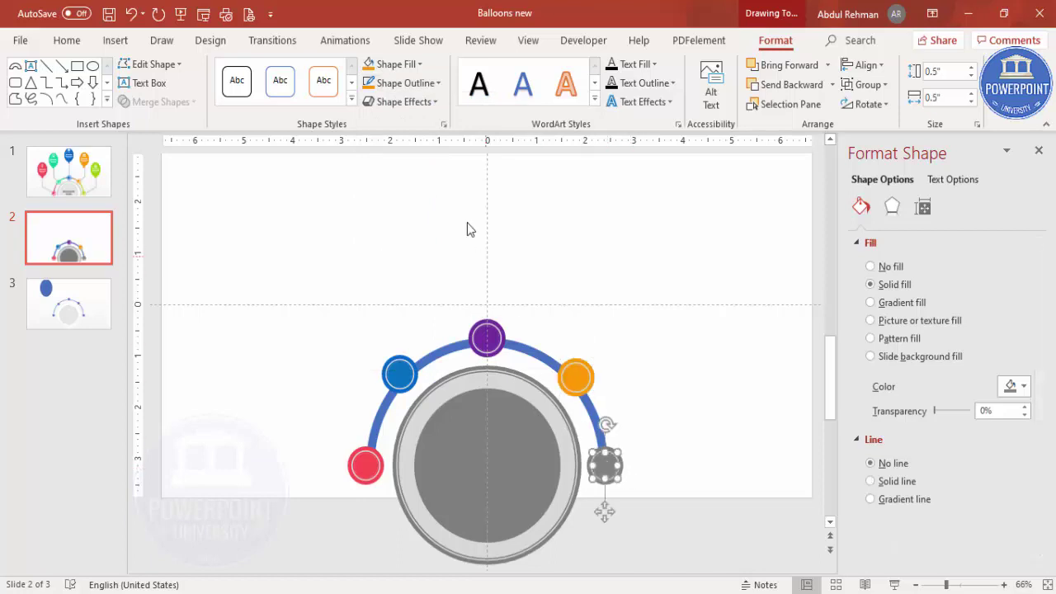
pyautogui.click(415, 63)
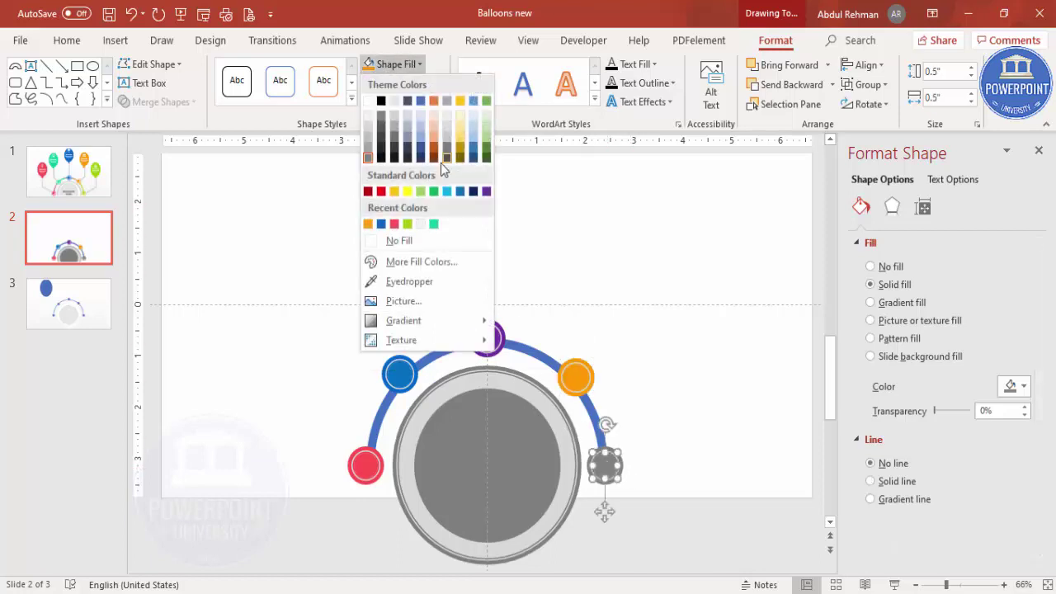
pyautogui.click(436, 226)
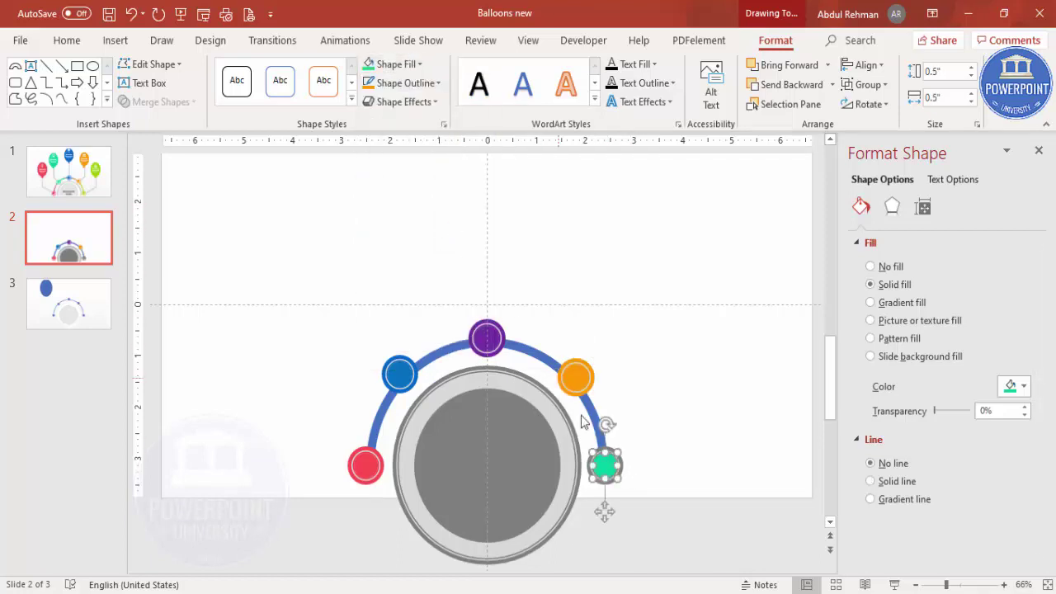
pyautogui.click(641, 459)
pyautogui.click(609, 446)
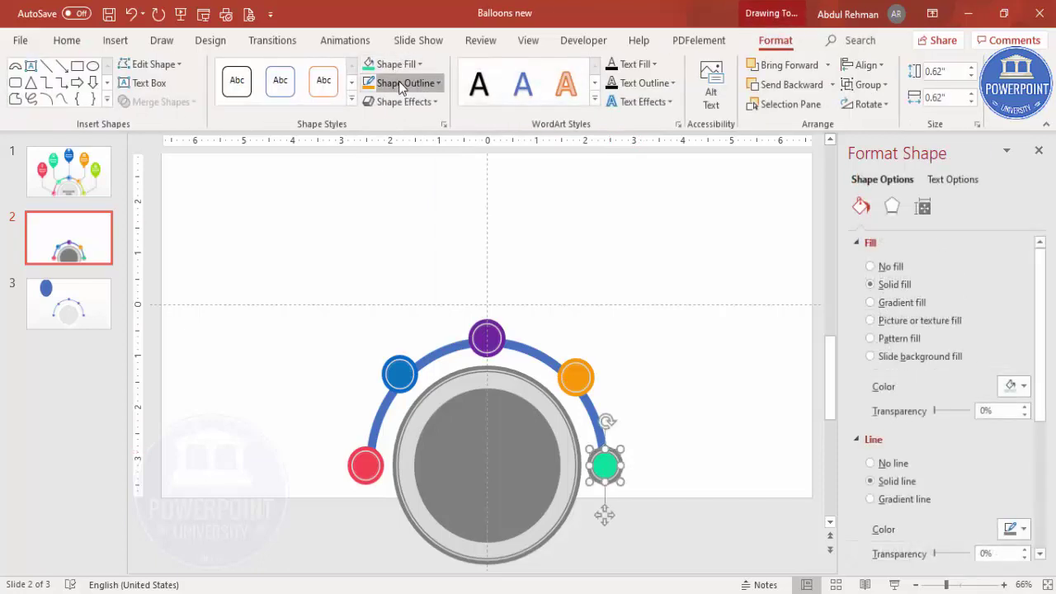
pyautogui.click(408, 83)
pyautogui.click(368, 243)
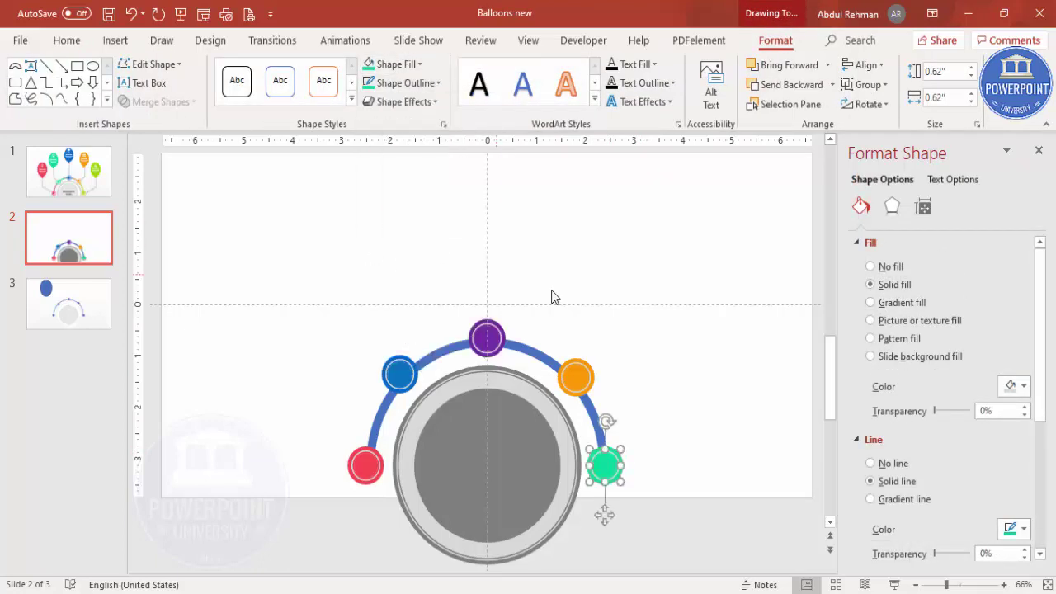
pyautogui.click(539, 355)
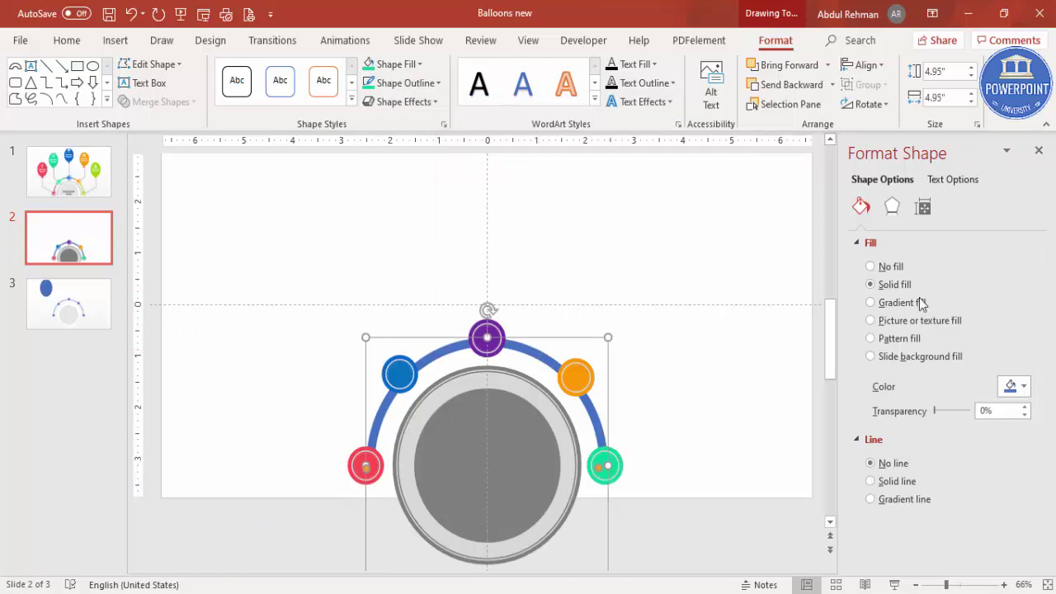
# - Give the arc a multicolour linear Gradient fill blending the anchor colours
pyautogui.click(895, 302)
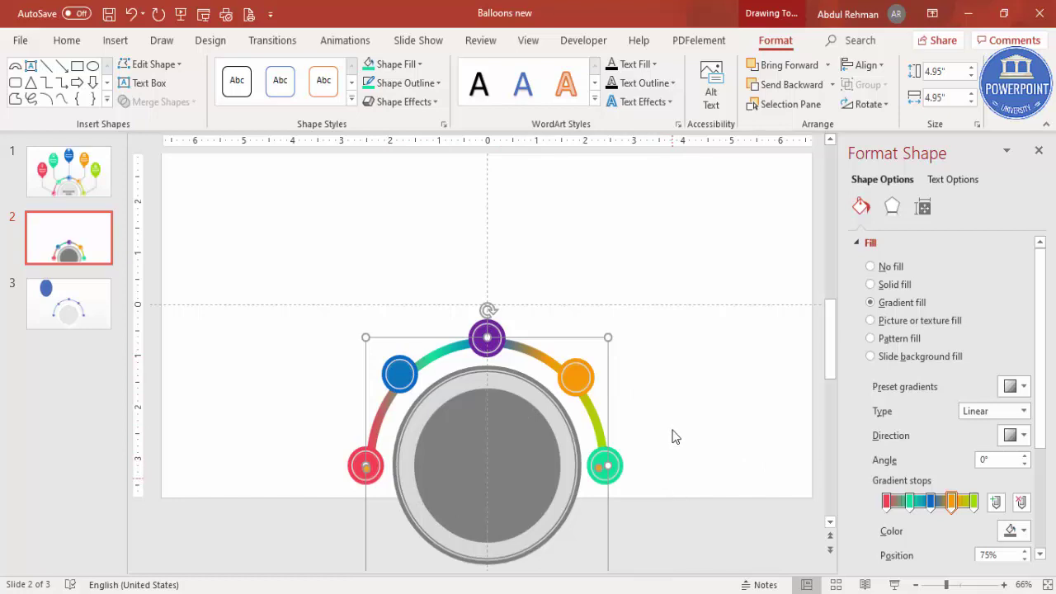
pyautogui.click(553, 265)
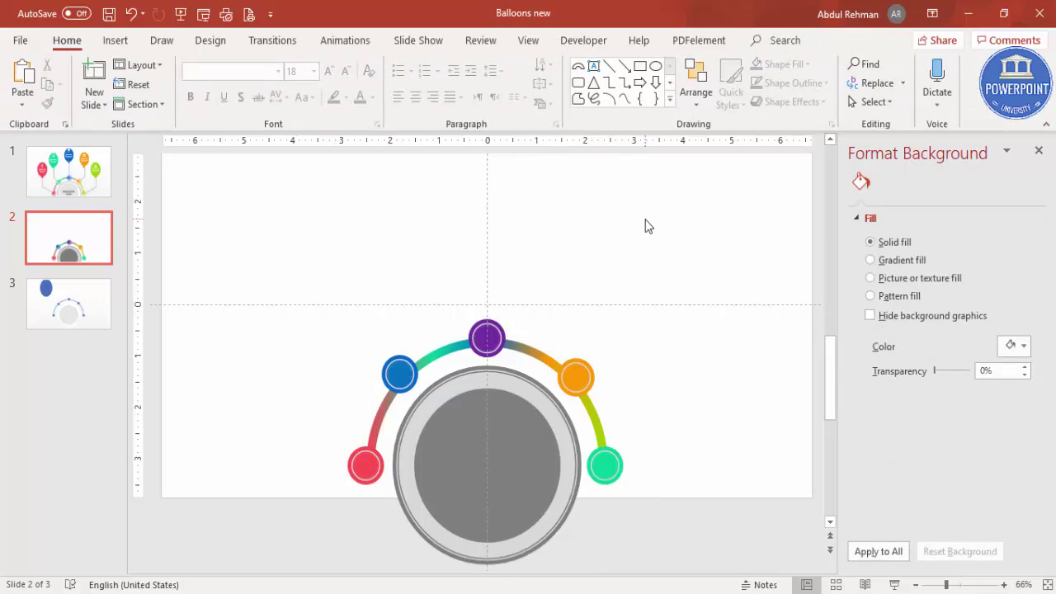
# - Draw a tall blue oval in the slide's upper left
pyautogui.click(114, 40)
pyautogui.click(247, 100)
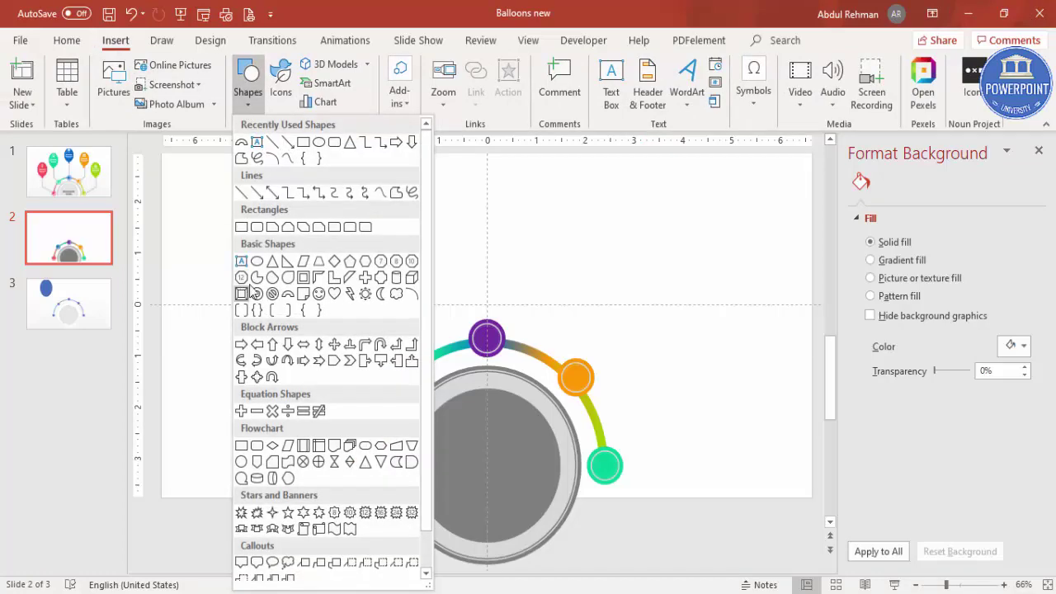
pyautogui.click(257, 261)
pyautogui.moveTo(284, 249); pyautogui.dragTo(338, 314)
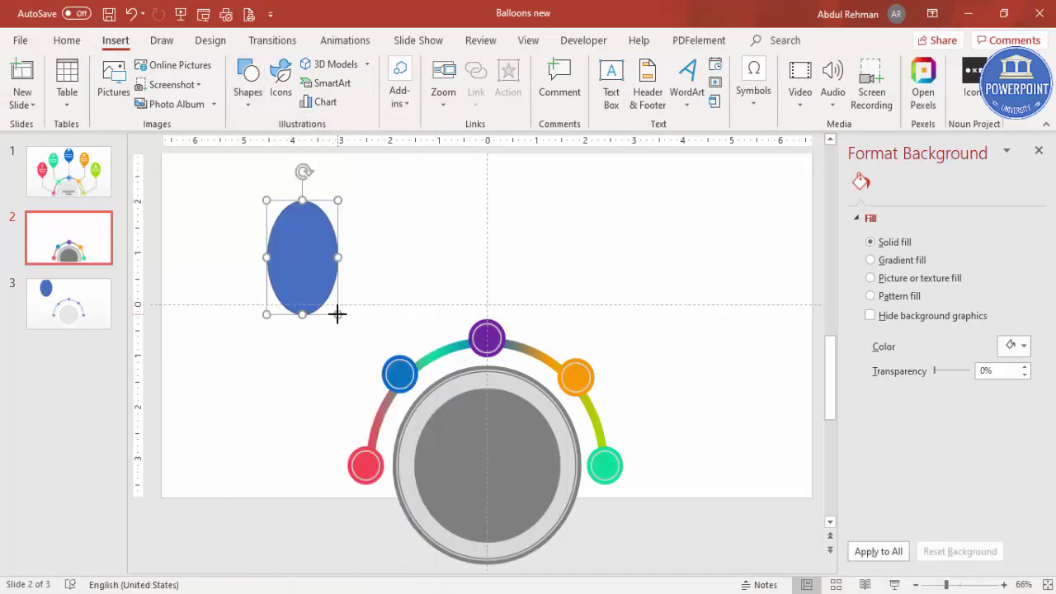
# - Pinch the oval's bottom point into a balloon taper and centre it above the purple circle
pyautogui.rightClick(310, 254)
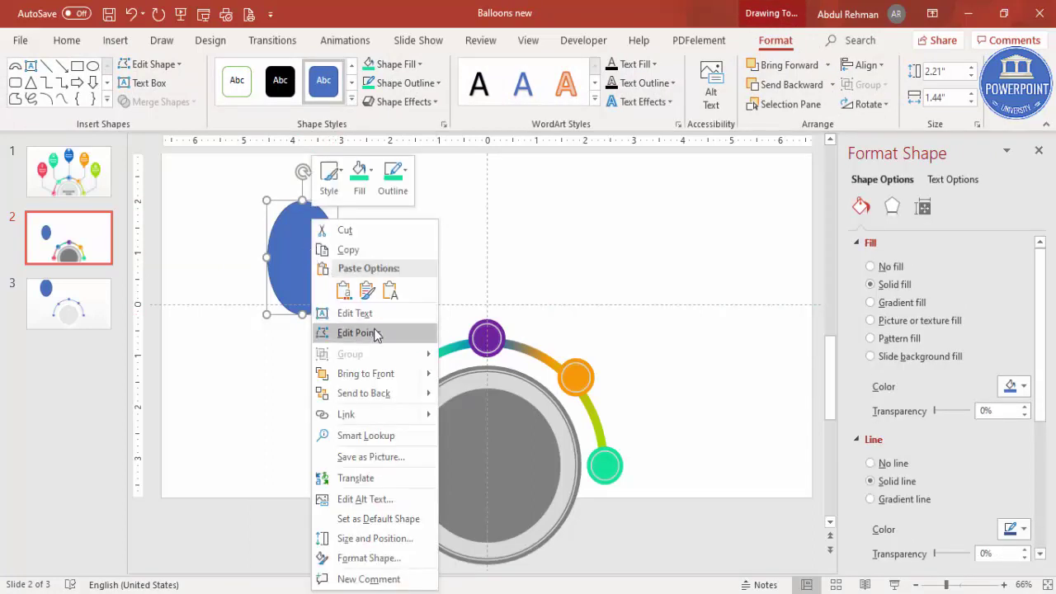
pyautogui.click(375, 333)
pyautogui.click(302, 314)
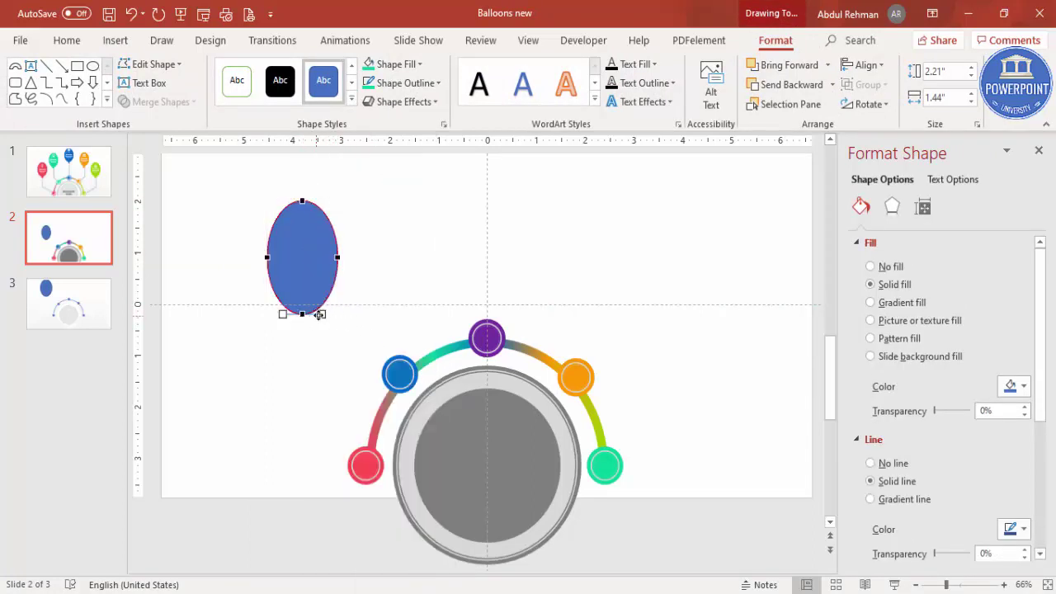
pyautogui.moveTo(321, 314); pyautogui.dragTo(315, 314)
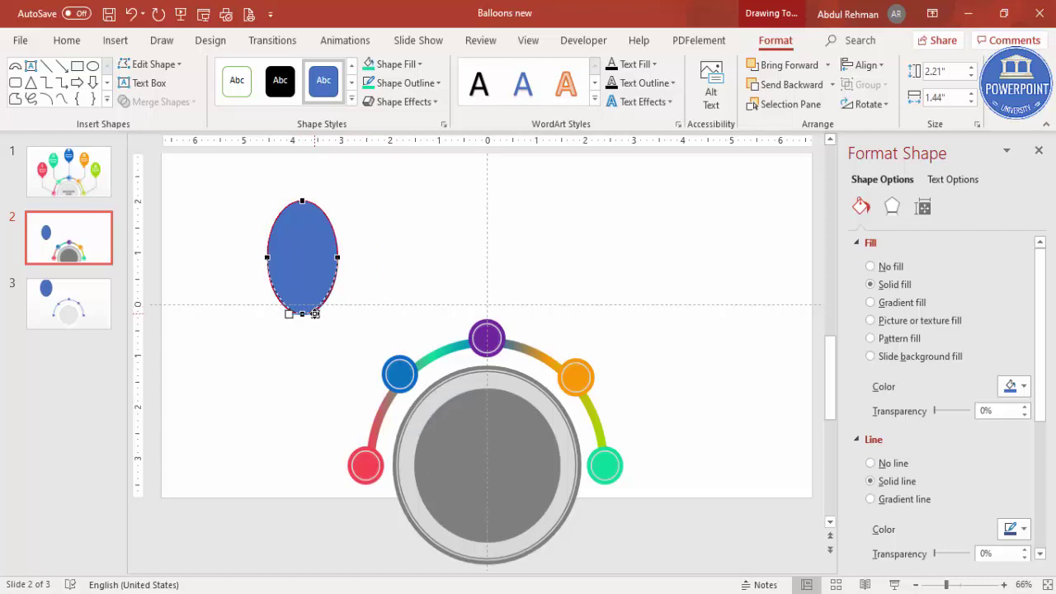
pyautogui.click(368, 274)
pyautogui.click(313, 268)
pyautogui.moveTo(446, 258); pyautogui.dragTo(496, 225)
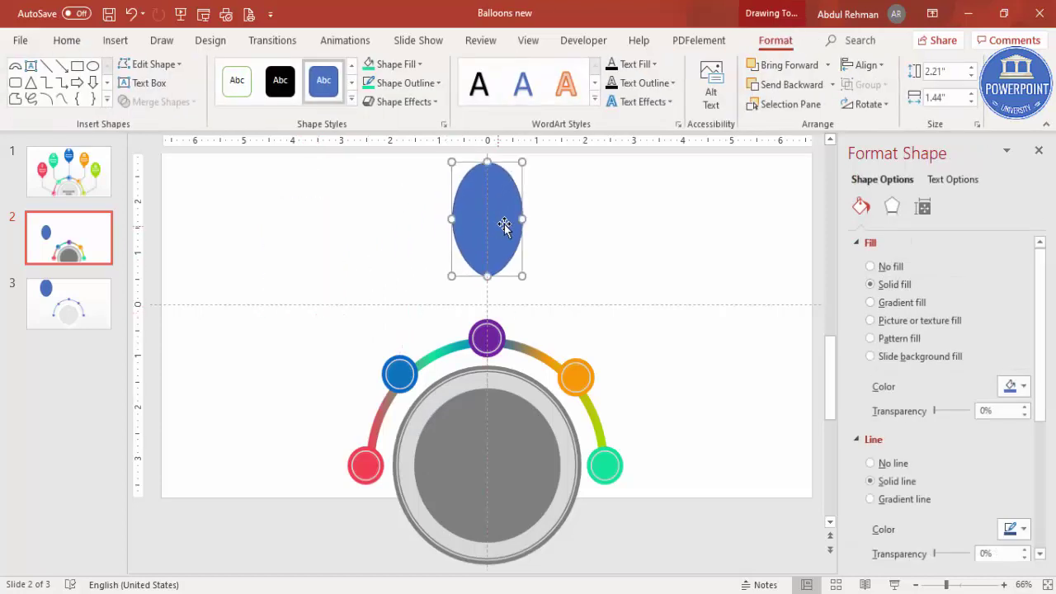
# - Remove the oval's outline and apply an Inside: Center shadow blurred to 37 pt
pyautogui.click(429, 85)
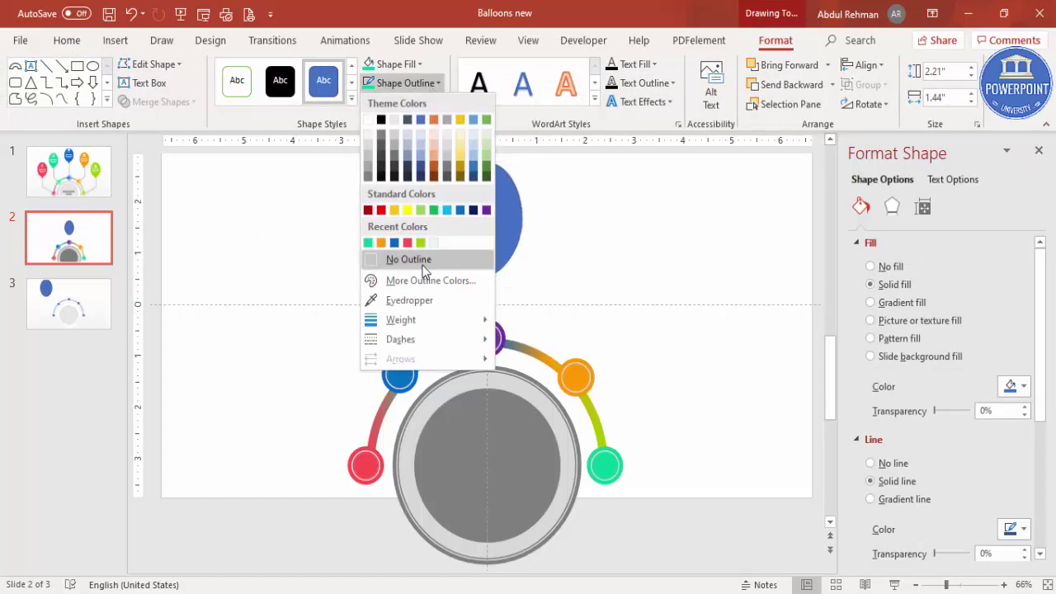
pyautogui.click(405, 261)
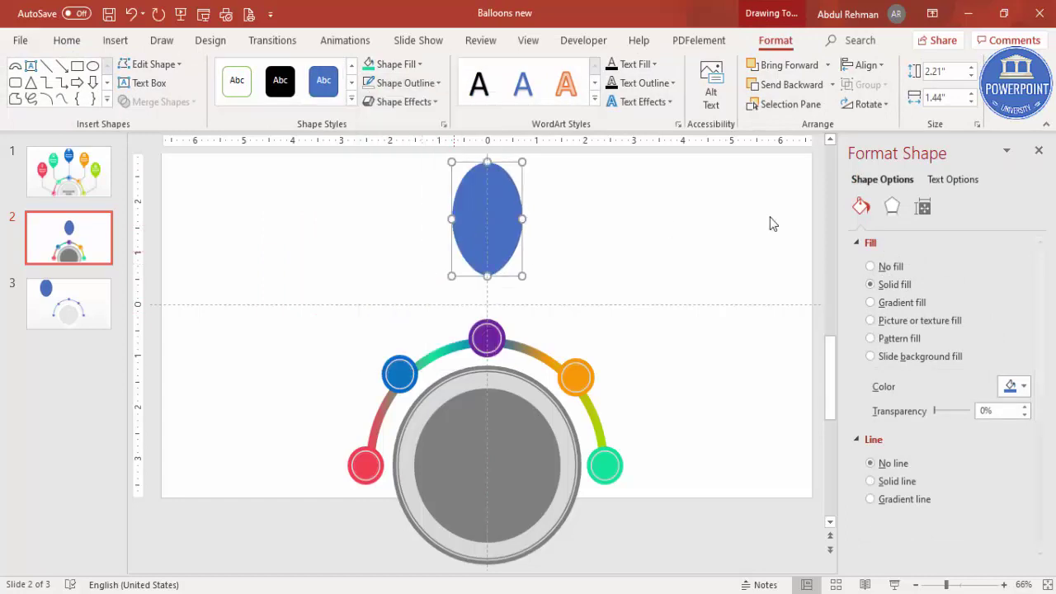
pyautogui.click(892, 207)
pyautogui.click(920, 245)
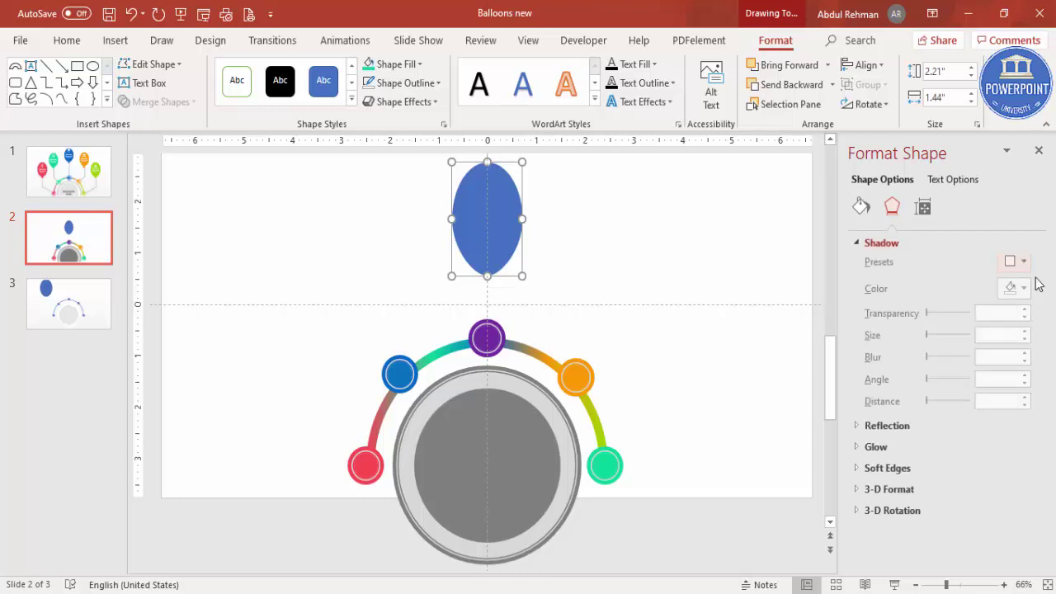
pyautogui.click(1015, 264)
pyautogui.scroll(-2, 1036, 429)
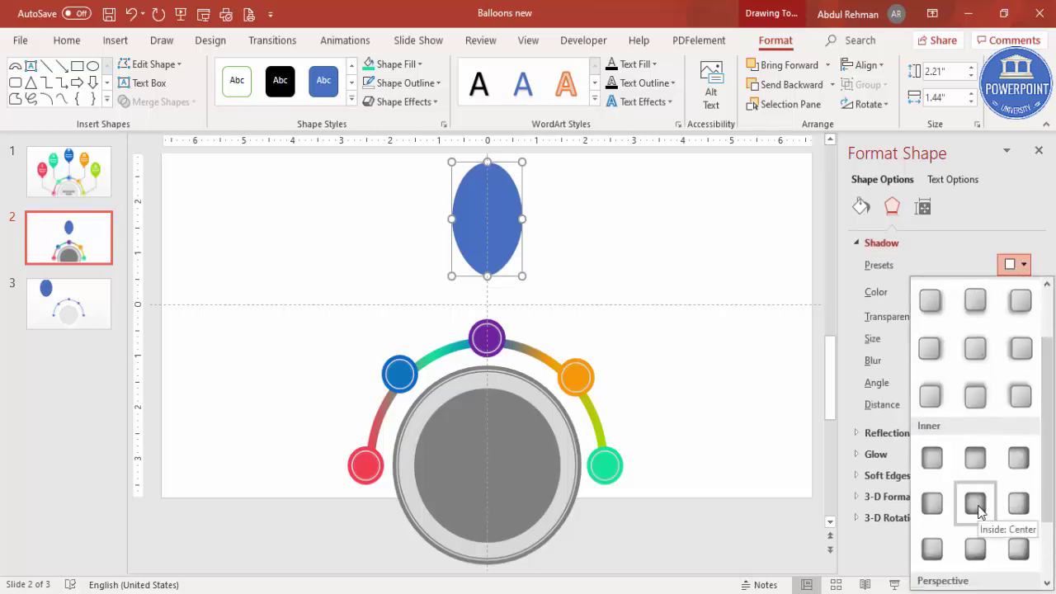
pyautogui.click(977, 504)
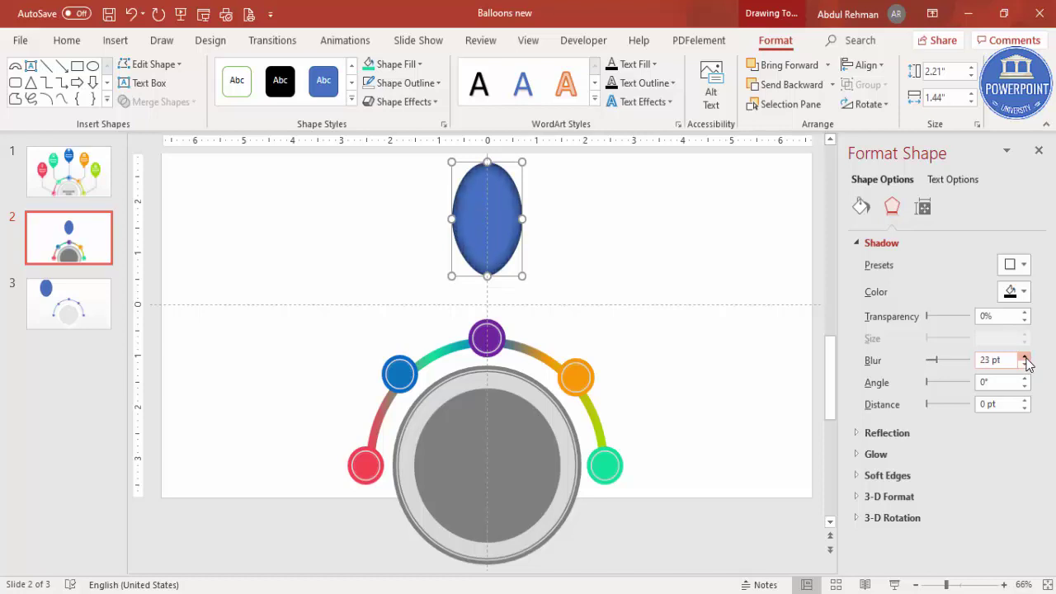
pyautogui.click(674, 236)
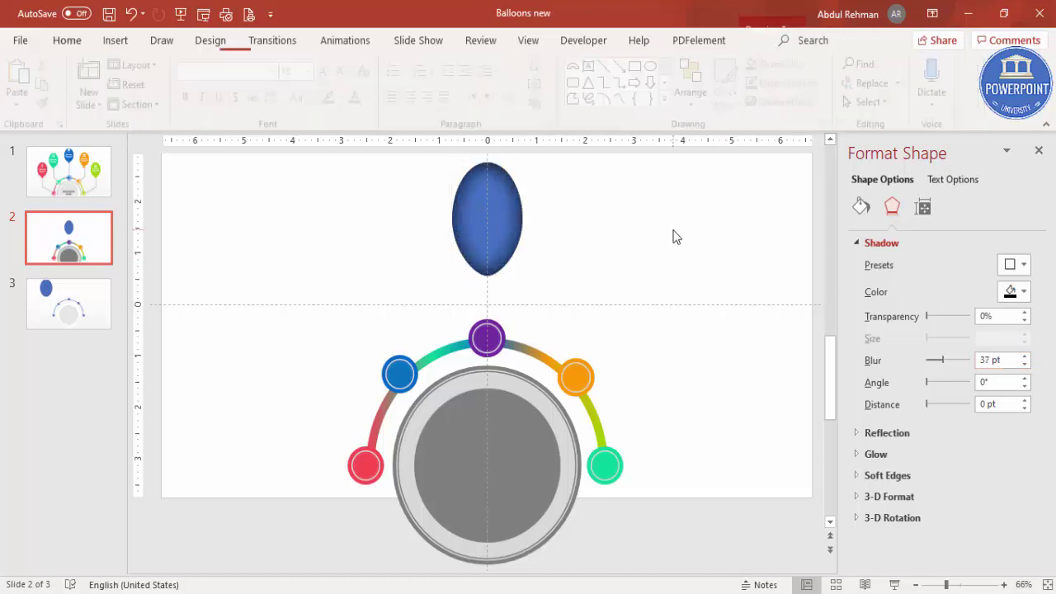
# - Draw a small trapezoid just below the blue balloon
pyautogui.click(116, 40)
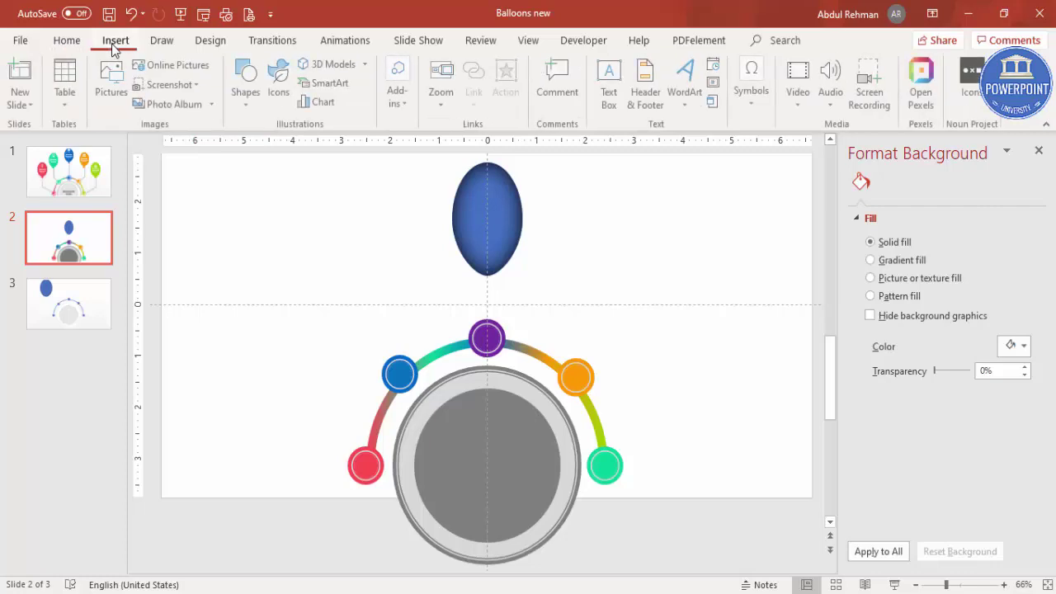
pyautogui.click(239, 107)
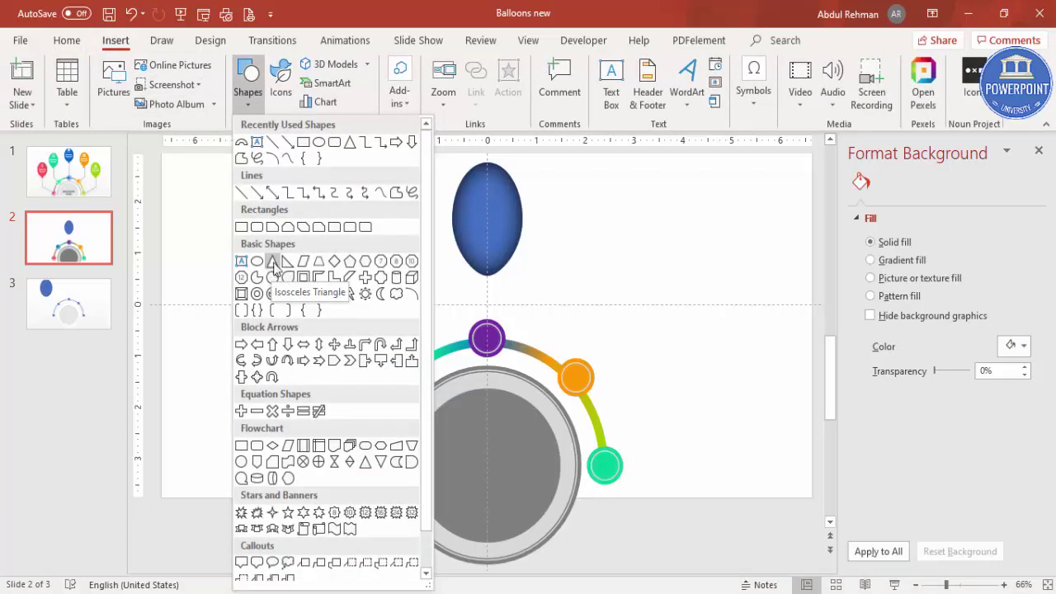
pyautogui.click(318, 263)
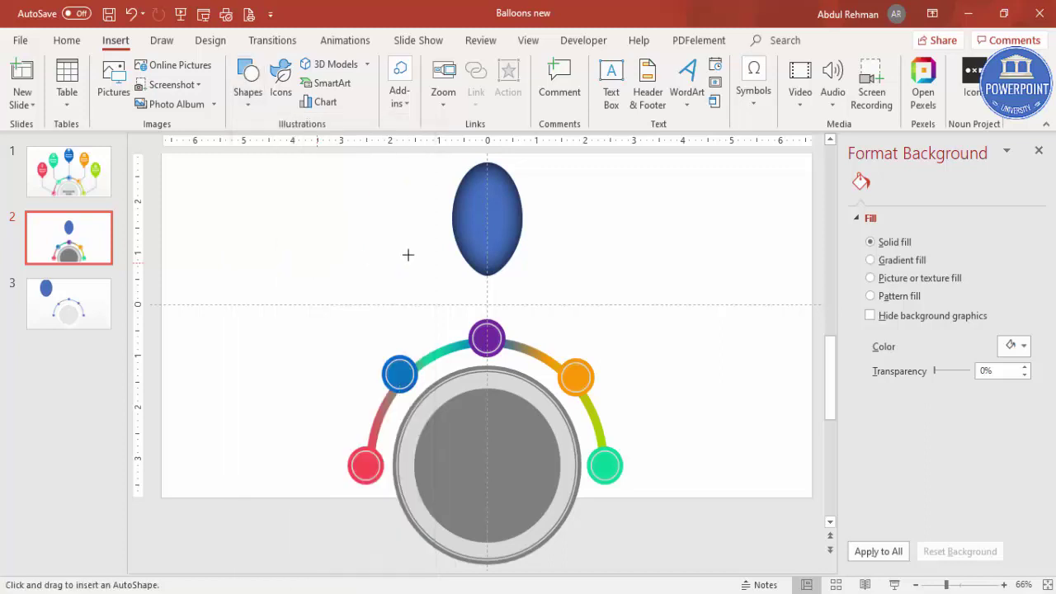
pyautogui.keyDown('ctrl'); pyautogui.scroll(10, 410, 231); pyautogui.keyUp('ctrl')
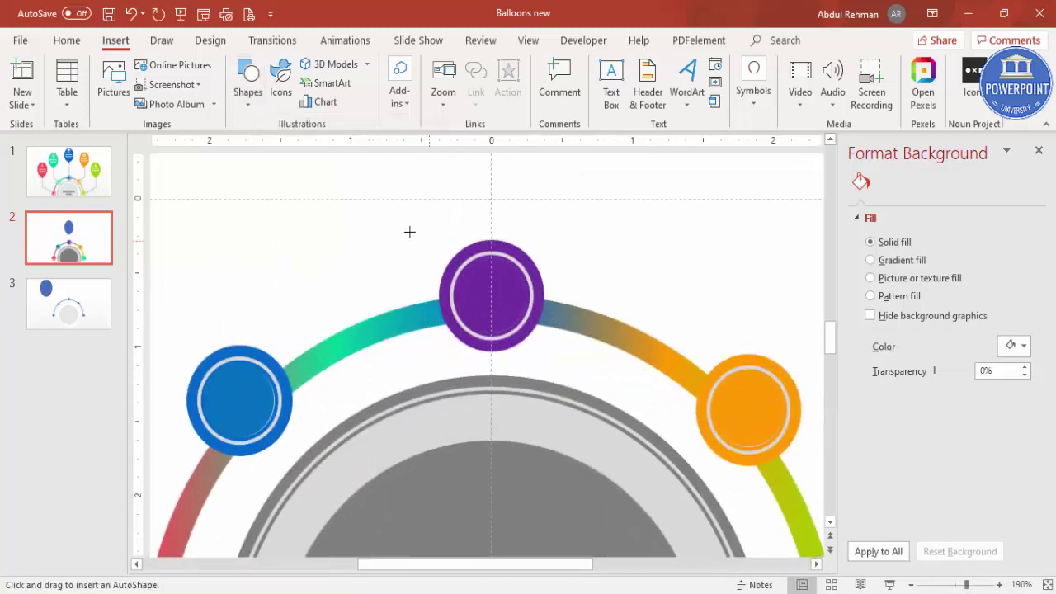
pyautogui.scroll(3, 436, 255)
pyautogui.moveTo(484, 213)
pyautogui.mouseDown()
pyautogui.moveTo(546, 261)
pyautogui.moveTo(474, 217)
pyautogui.moveTo(487, 221)
pyautogui.mouseUp()
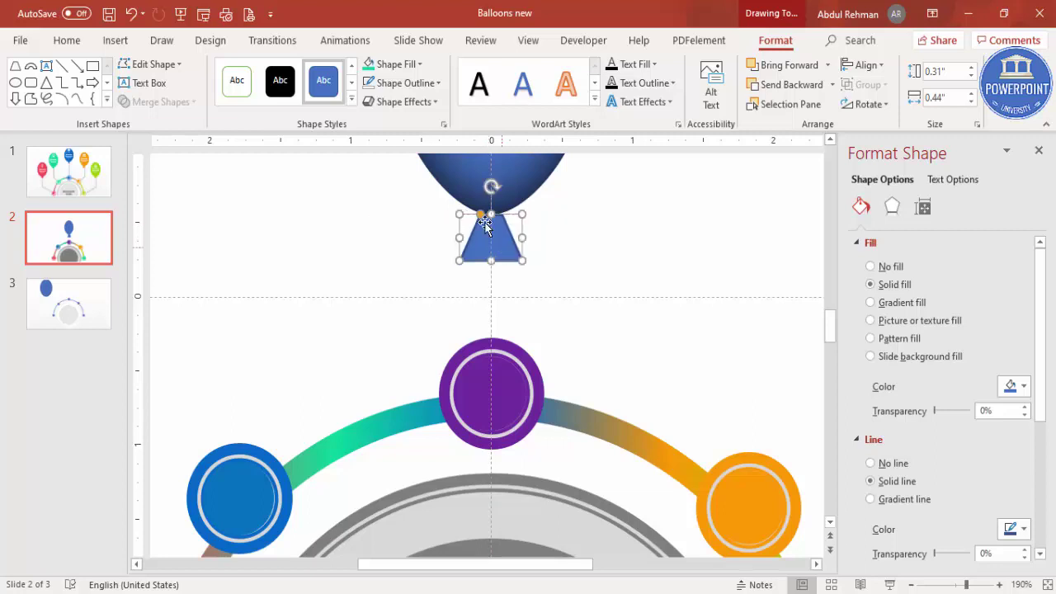
# - Give the trapezoid no outline and a dark blue fill
pyautogui.click(405, 83)
pyautogui.click(427, 260)
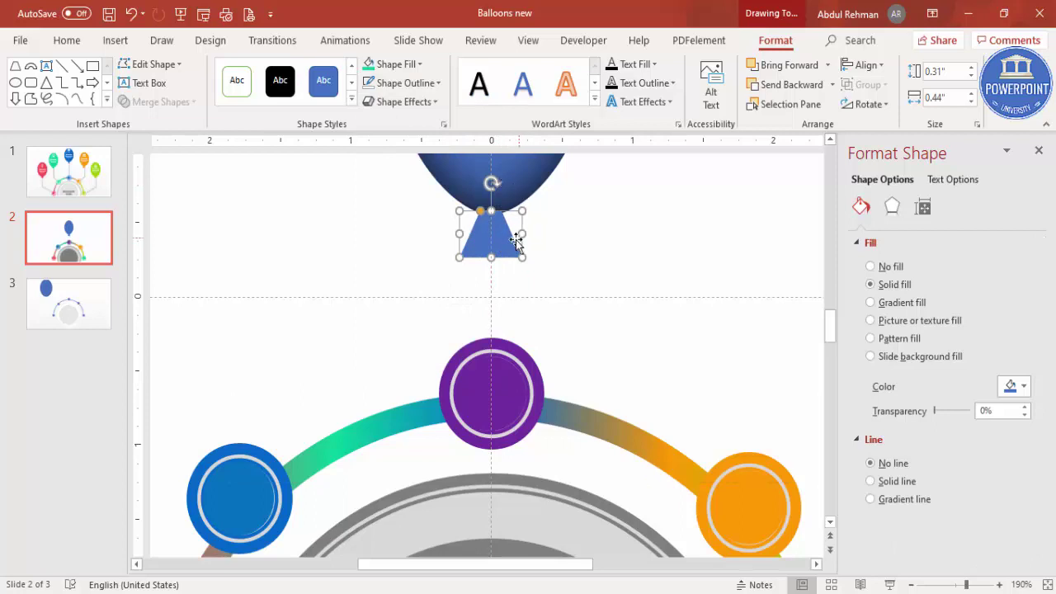
pyautogui.click(407, 65)
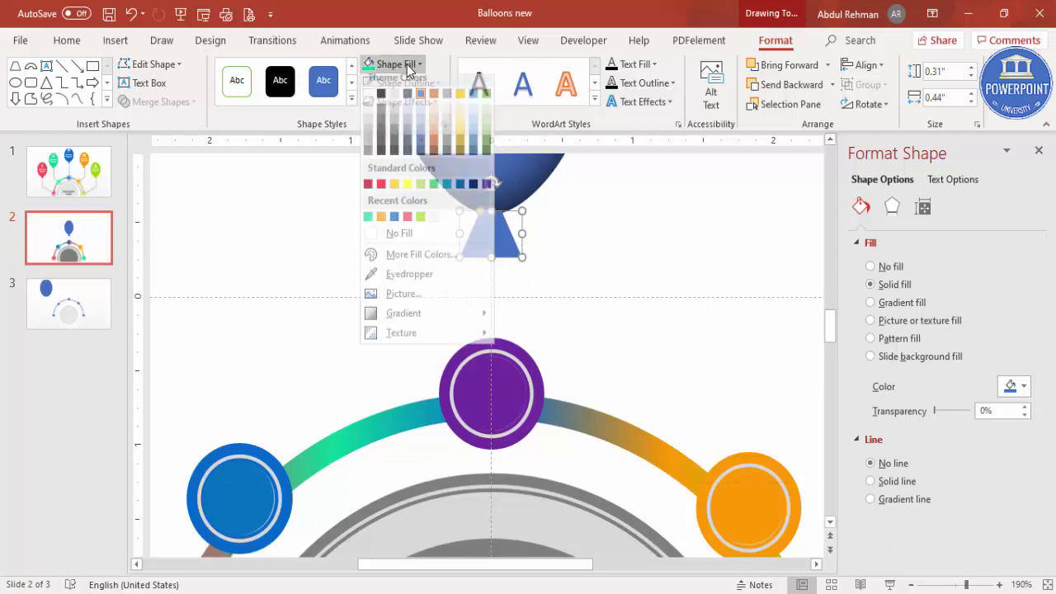
pyautogui.click(394, 224)
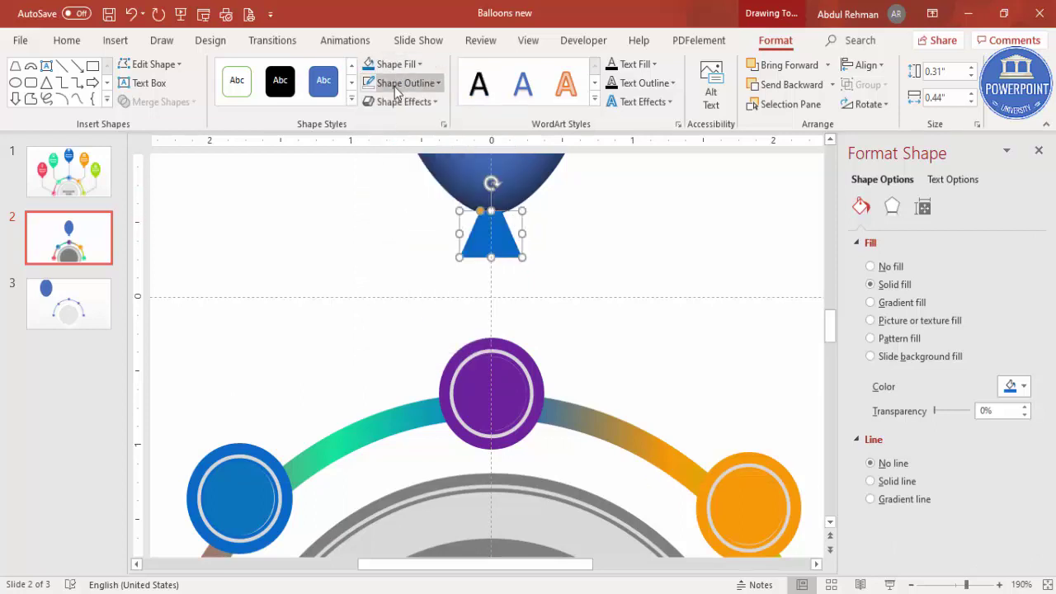
pyautogui.click(397, 64)
pyautogui.click(474, 192)
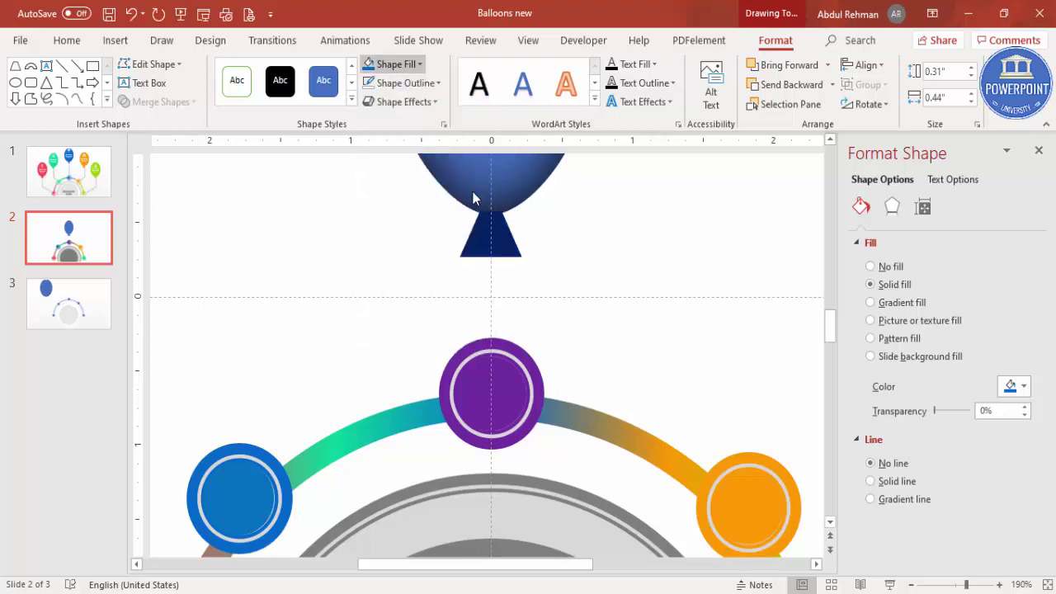
# - Curve the trapezoid knot's sides inward using Edit Points
pyautogui.rightClick(502, 233)
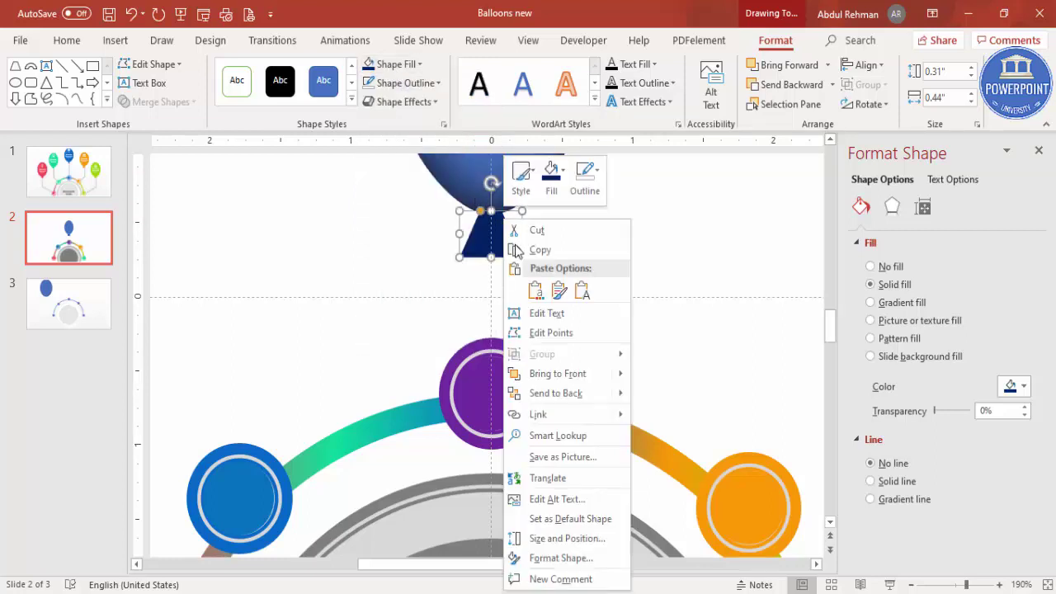
pyautogui.click(567, 335)
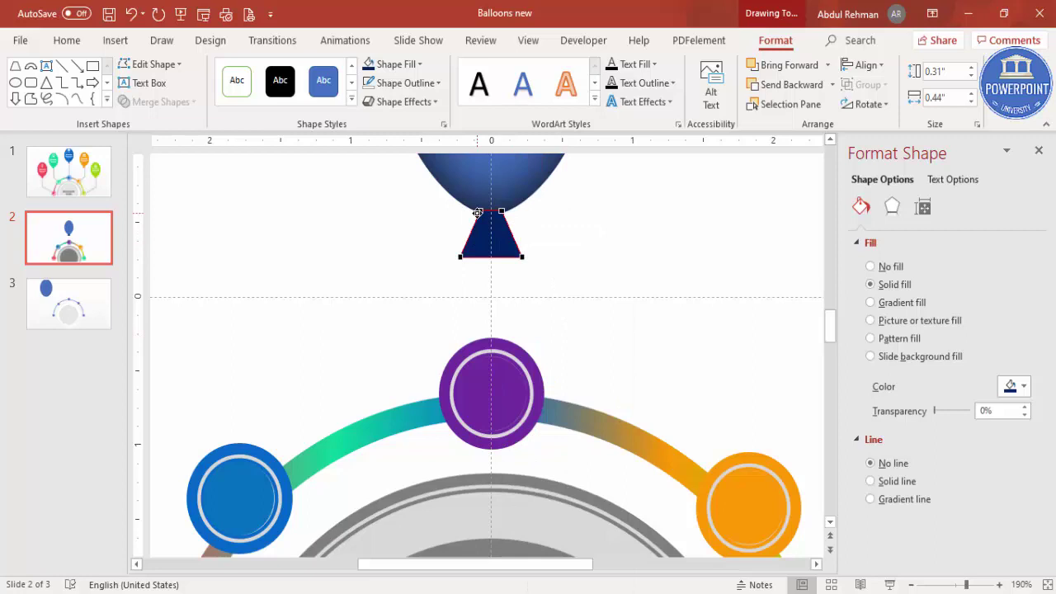
pyautogui.click(460, 257)
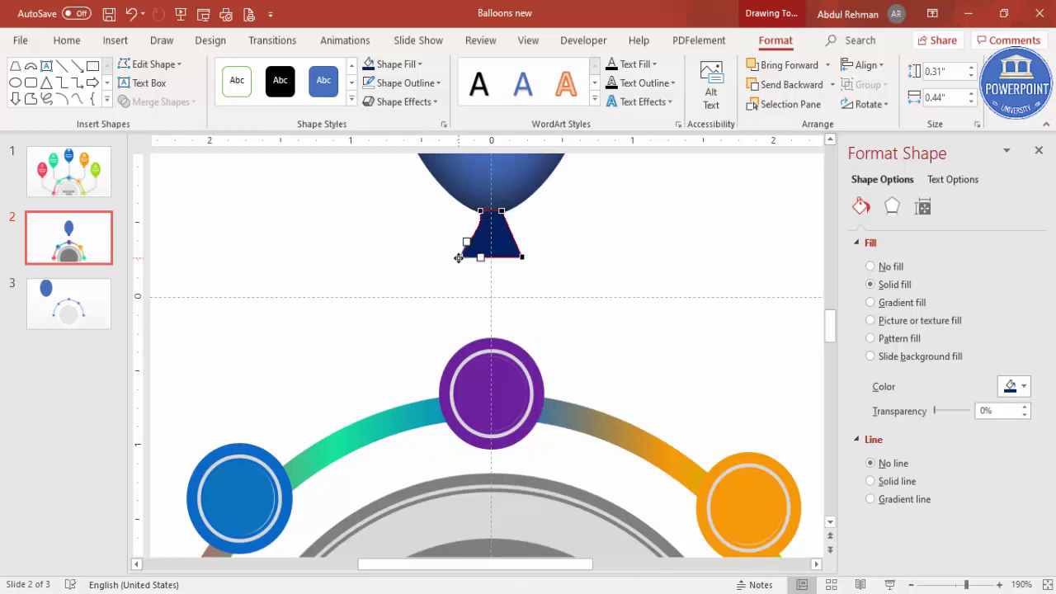
pyautogui.click(502, 211)
pyautogui.click(521, 257)
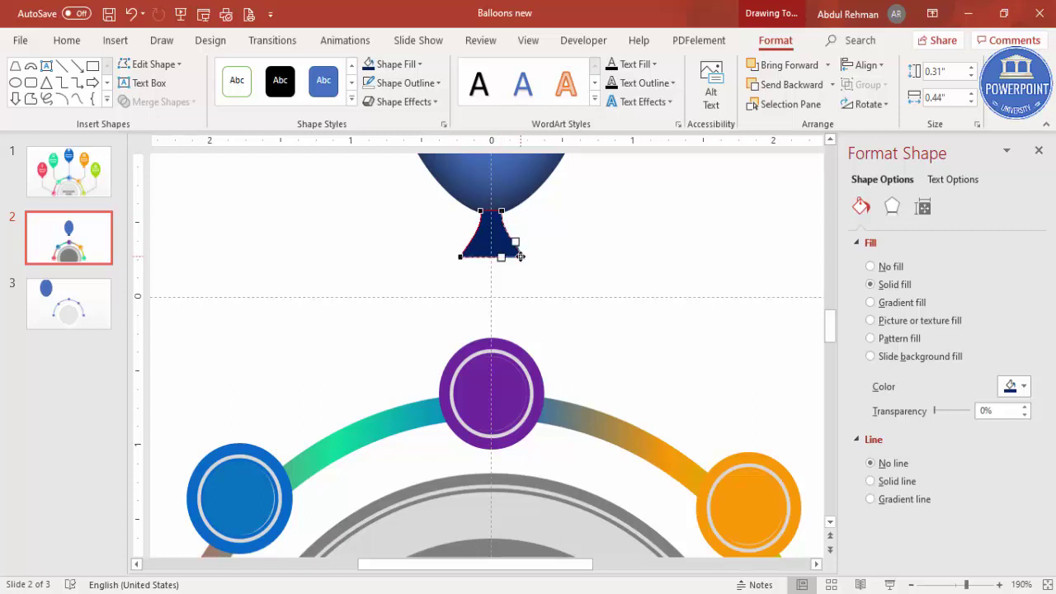
pyautogui.click(568, 255)
# - Tuck the knot up behind the balloon's bottom edge and select both shapes together
pyautogui.click(500, 239)
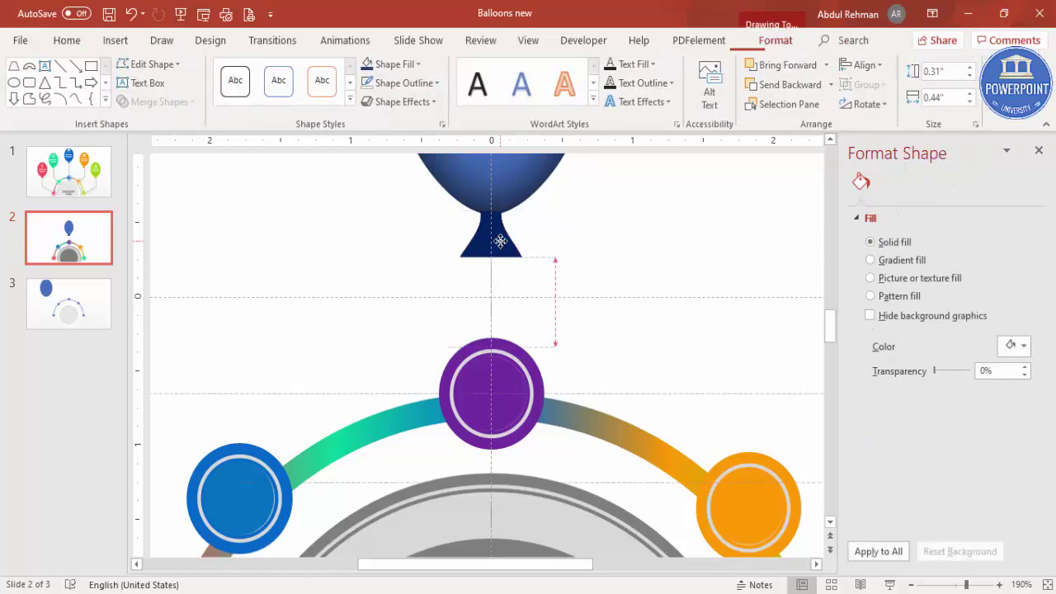
pyautogui.moveTo(500, 239); pyautogui.dragTo(501, 232)
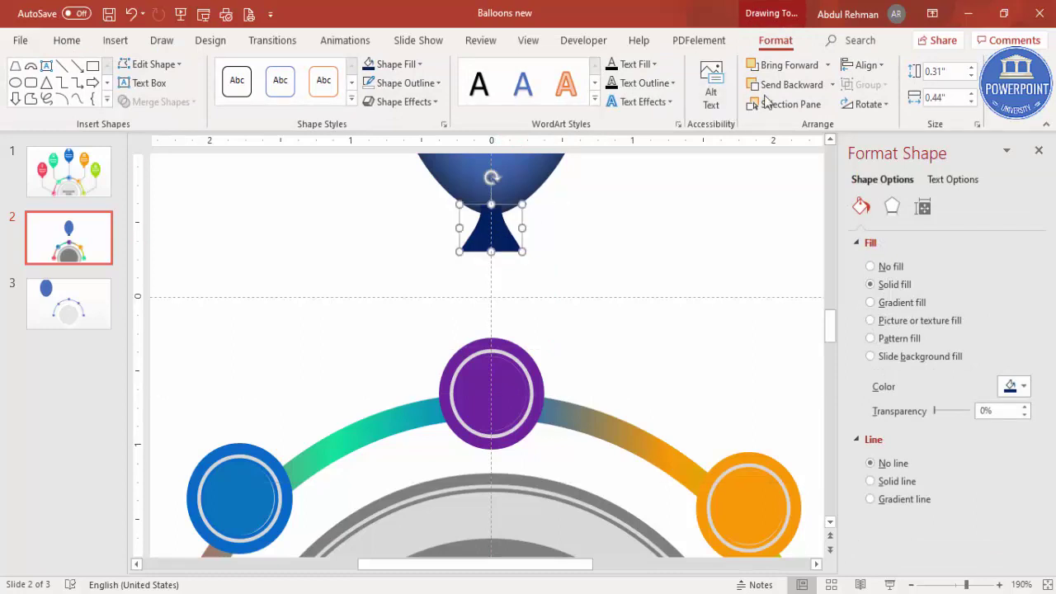
pyautogui.click(832, 85)
pyautogui.click(813, 105)
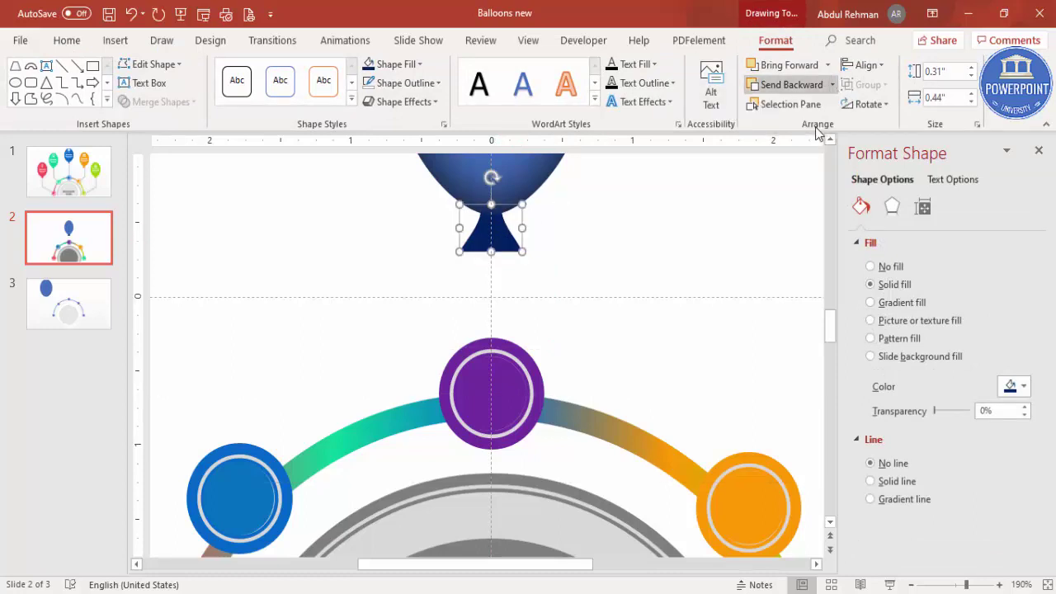
pyautogui.click(547, 245)
pyautogui.click(498, 227)
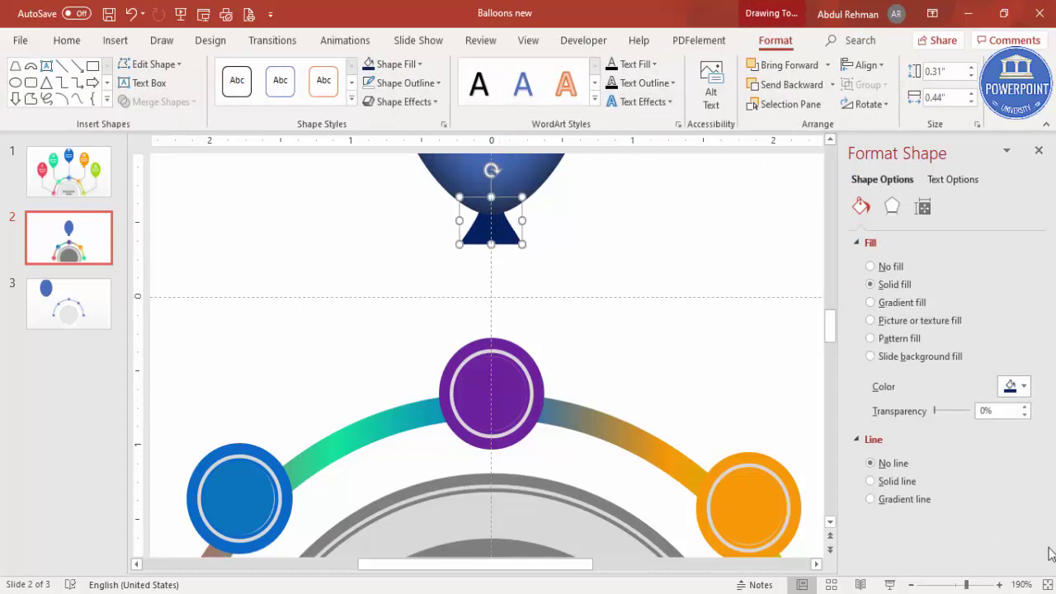
pyautogui.click(1048, 585)
pyautogui.click(594, 325)
pyautogui.moveTo(433, 195); pyautogui.dragTo(581, 369)
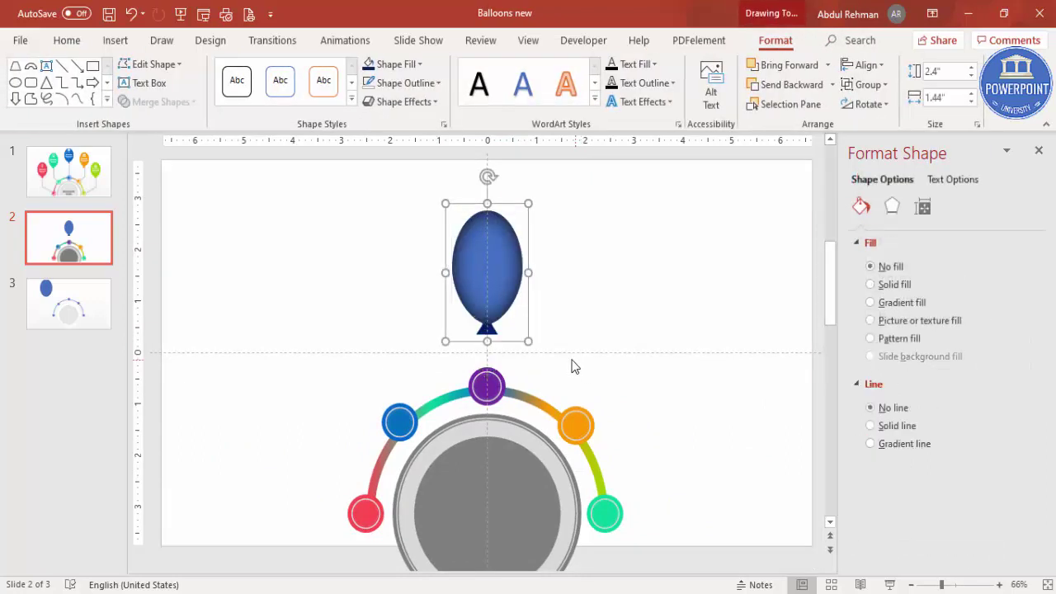
# - Insert the Analytics bar-chart icon, shrink it, and place it on the balloon's top
pyautogui.click(581, 252)
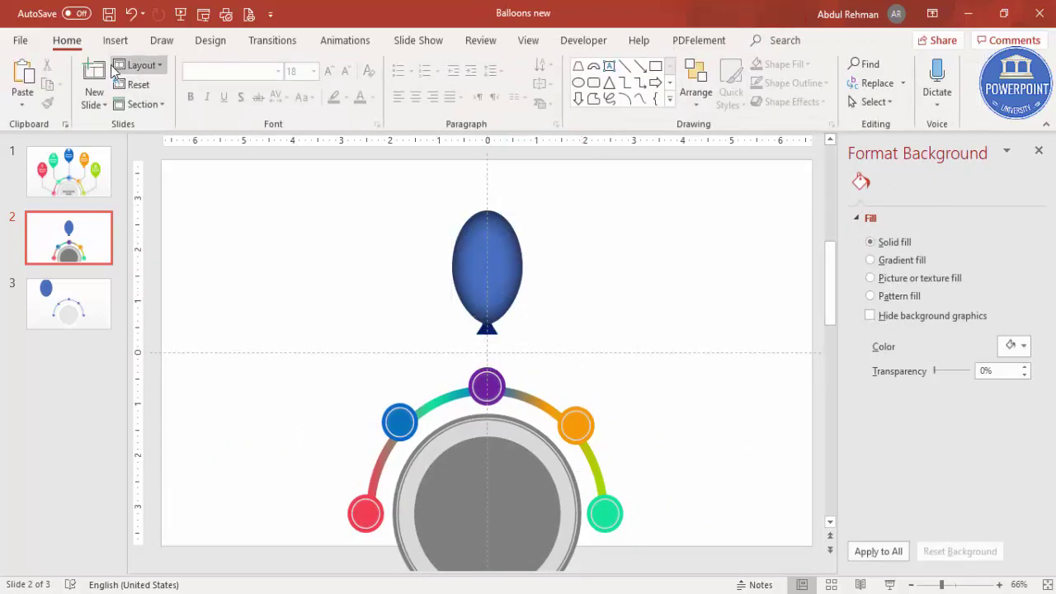
pyautogui.click(114, 40)
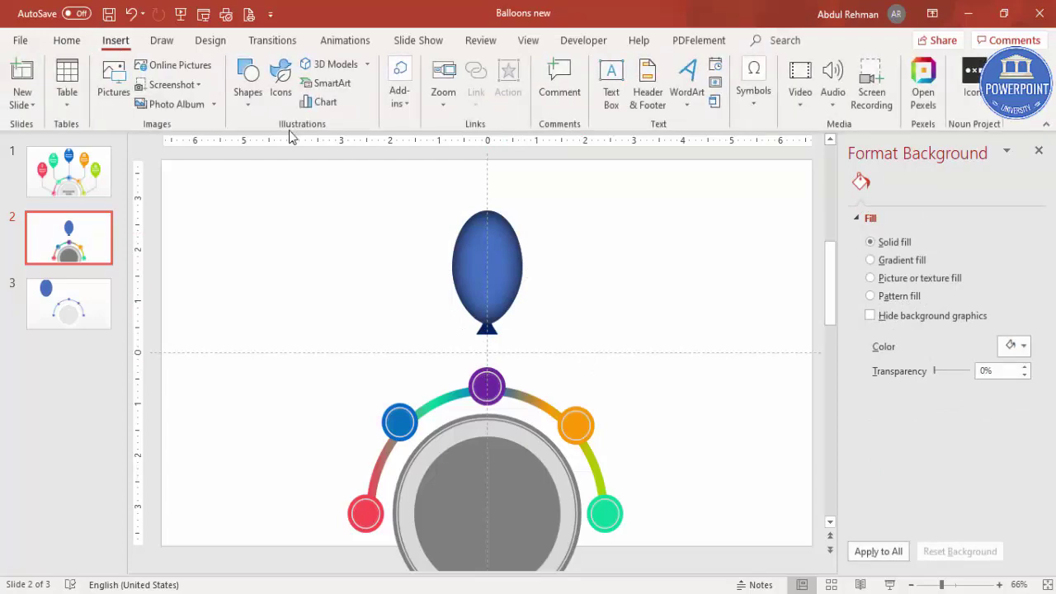
pyautogui.click(283, 87)
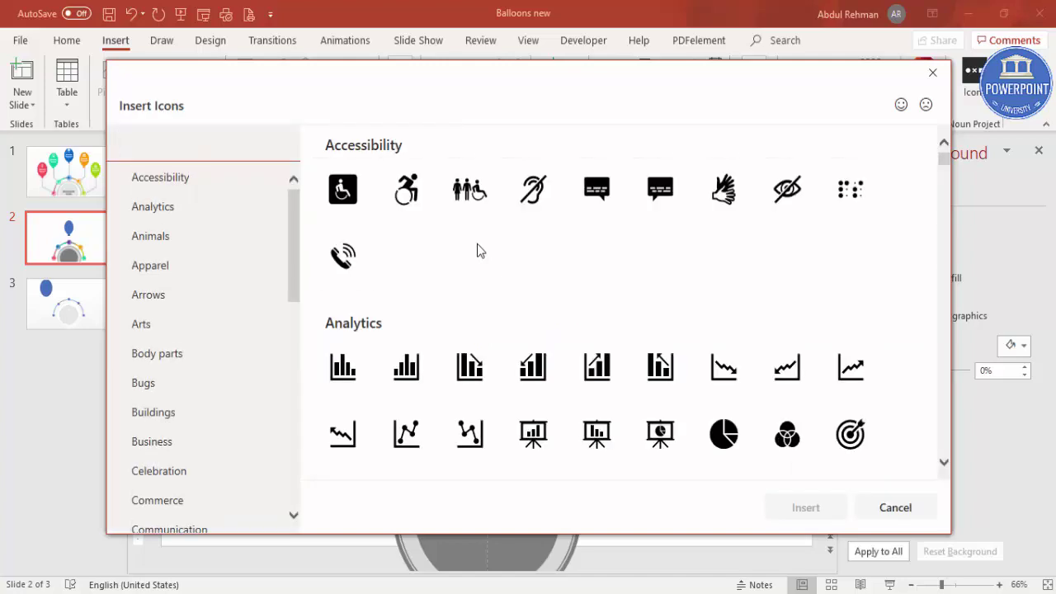
pyautogui.click(410, 363)
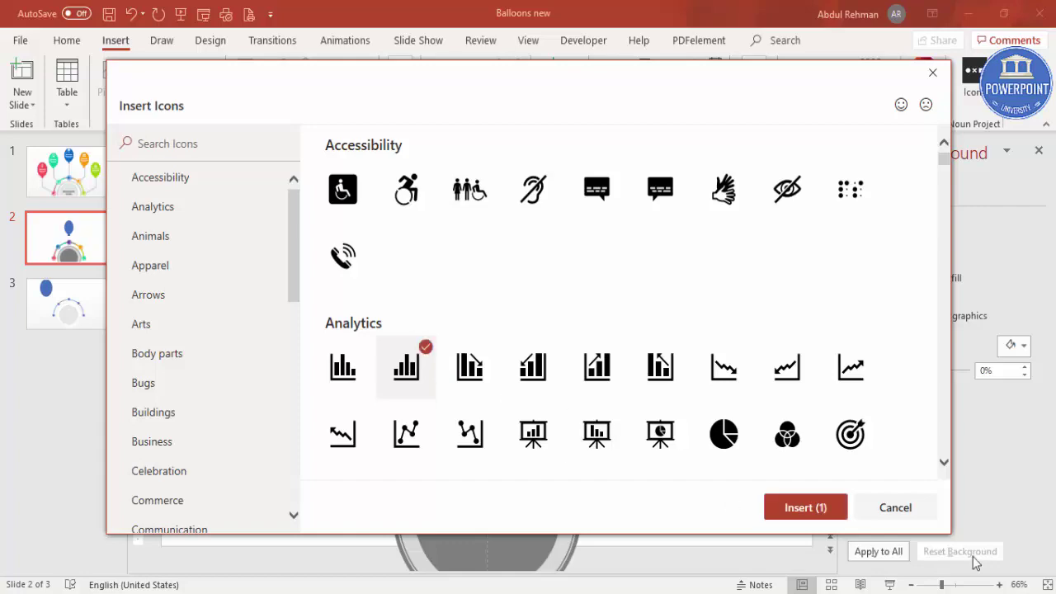
pyautogui.click(801, 507)
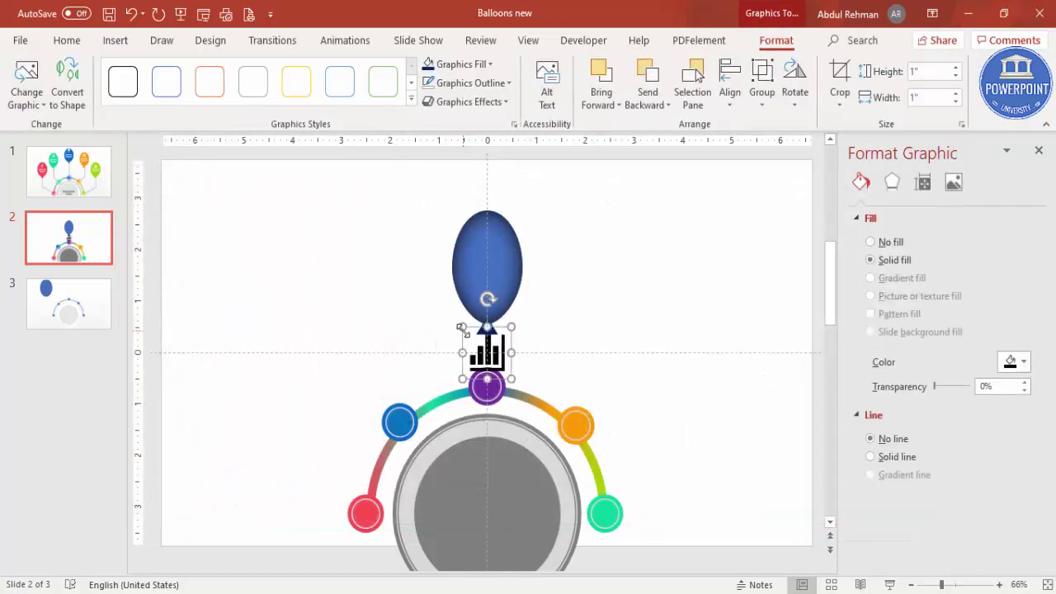
pyautogui.moveTo(462, 328); pyautogui.dragTo(490, 237)
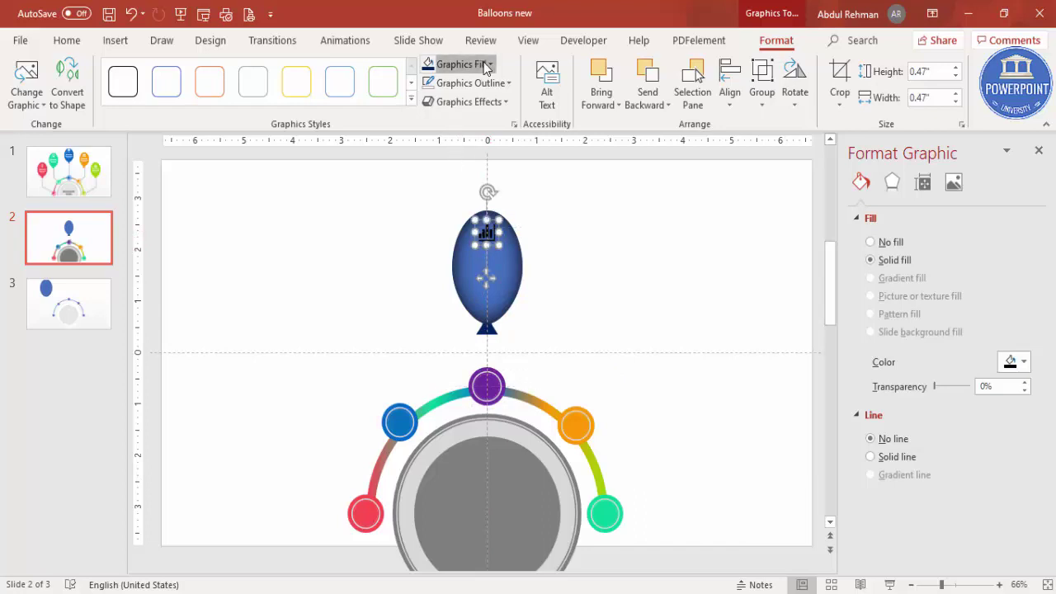
# - Fill the bar-chart icon with white
pyautogui.click(462, 64)
pyautogui.click(427, 101)
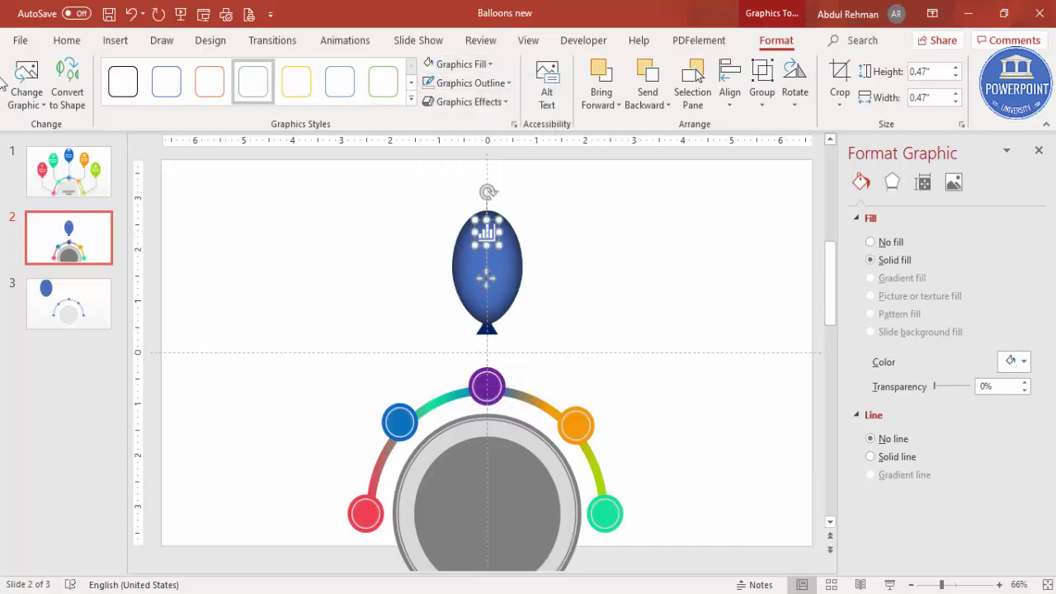
pyautogui.click(114, 40)
pyautogui.click(609, 79)
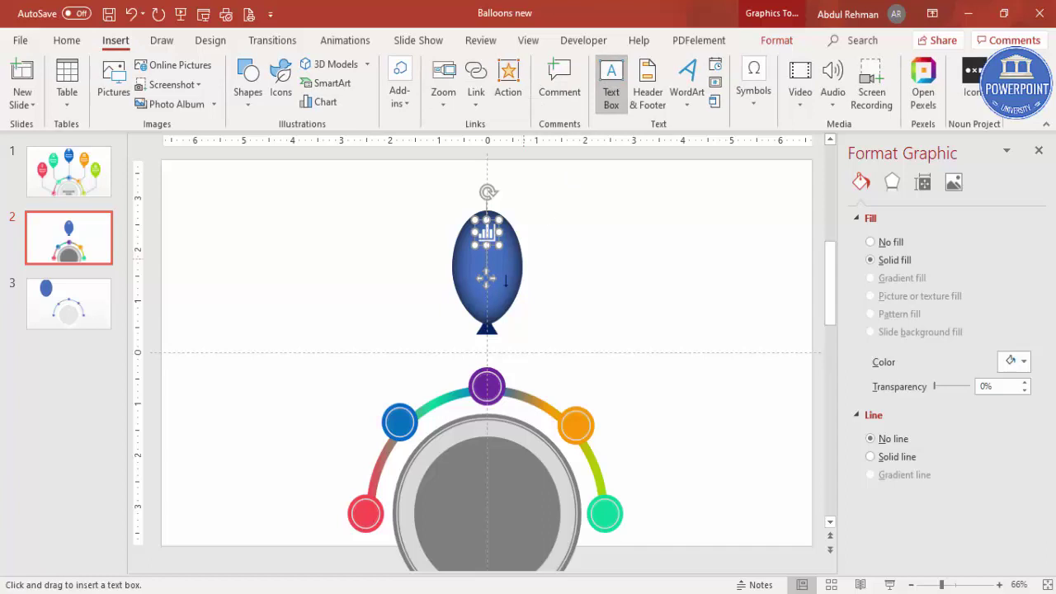
# - Add a text box reading 'Add your text here' in smaller, white, centred font
pyautogui.moveTo(452, 261); pyautogui.dragTo(522, 288)
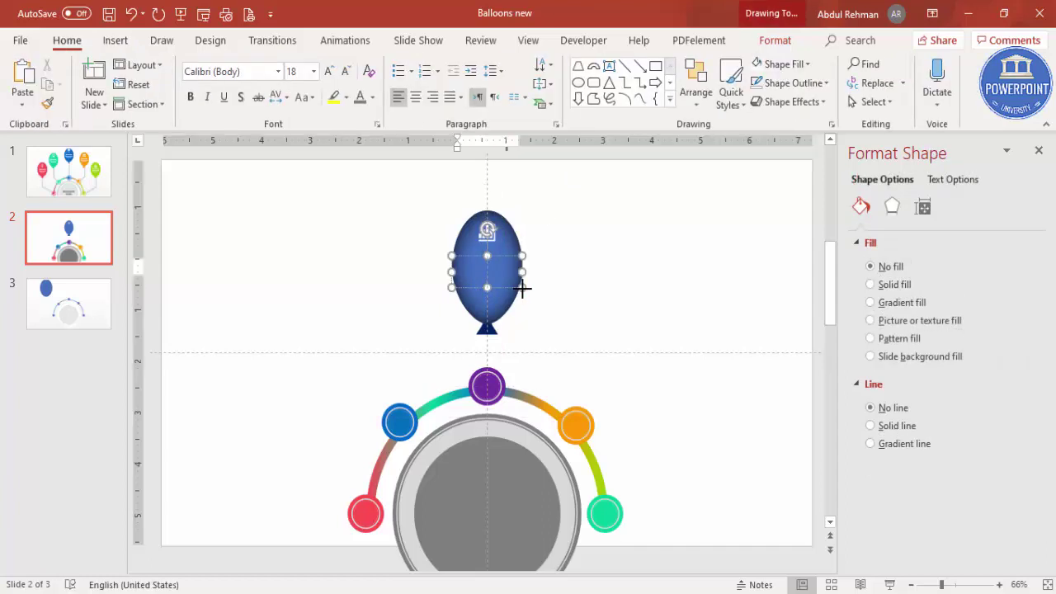
pyautogui.write('Add your')
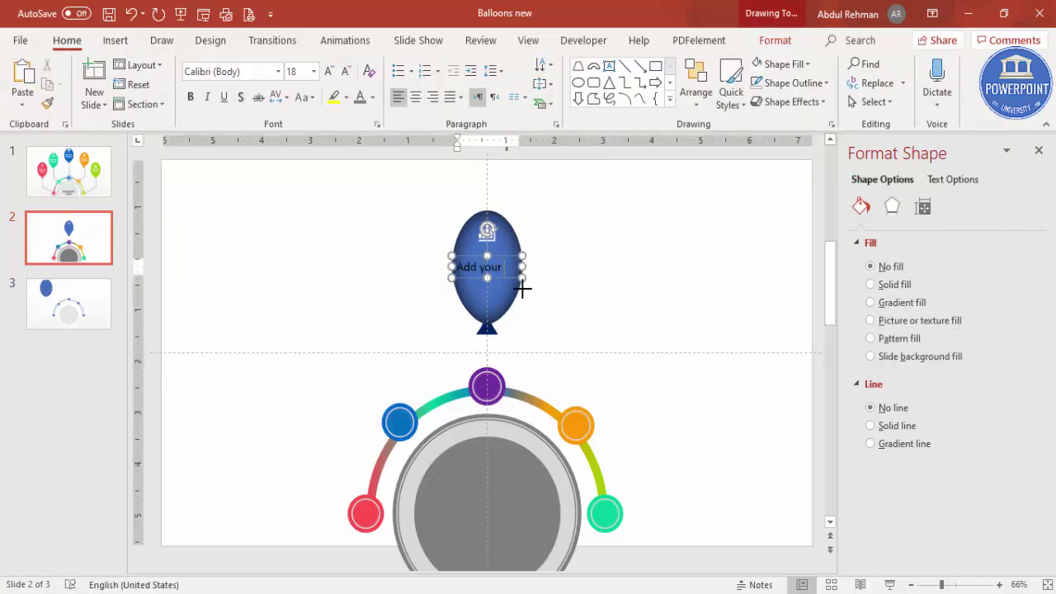
pyautogui.write(' tex')
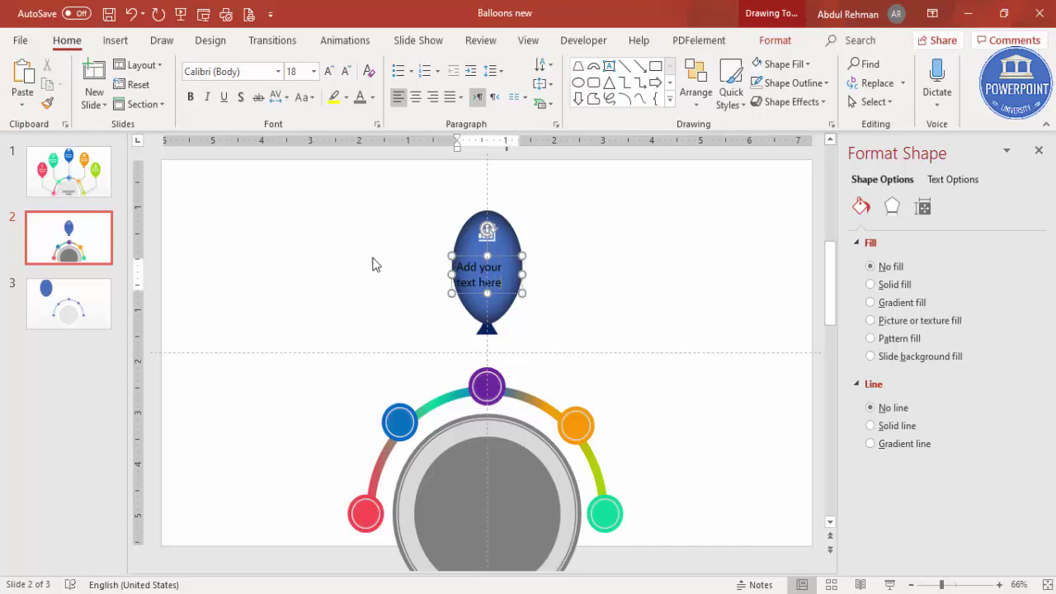
pyautogui.write('t here')
pyautogui.click(518, 262)
pyautogui.click(372, 97)
pyautogui.click(360, 133)
pyautogui.click(346, 71)
pyautogui.click(346, 71)
pyautogui.click(418, 98)
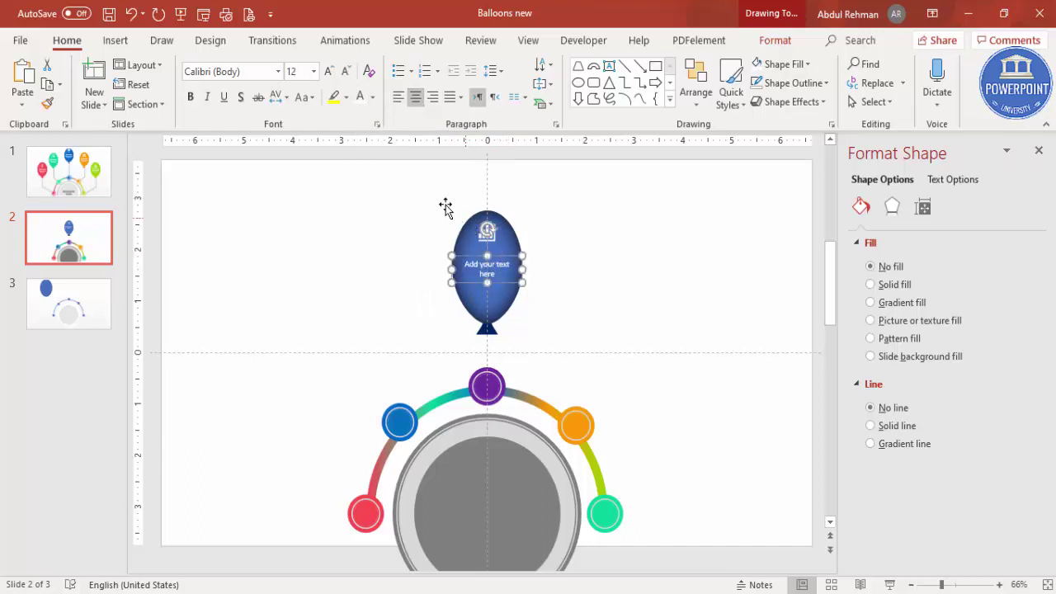
# - Group the balloon, icon and text, then drag a copy to the left
pyautogui.click(423, 188)
pyautogui.moveTo(423, 188); pyautogui.dragTo(569, 372)
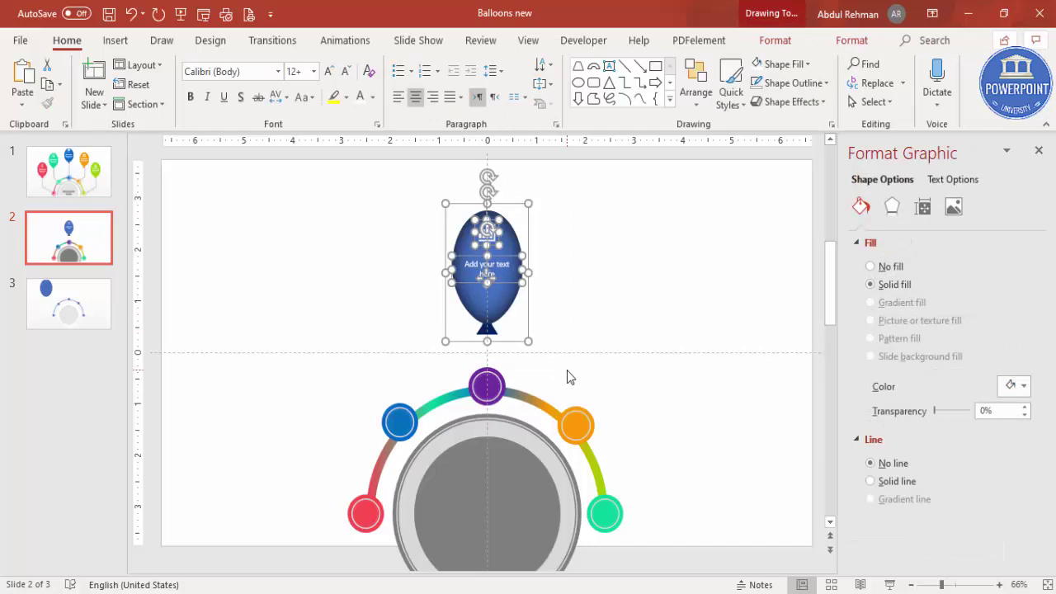
pyautogui.hotkey('ctrl', 'g')
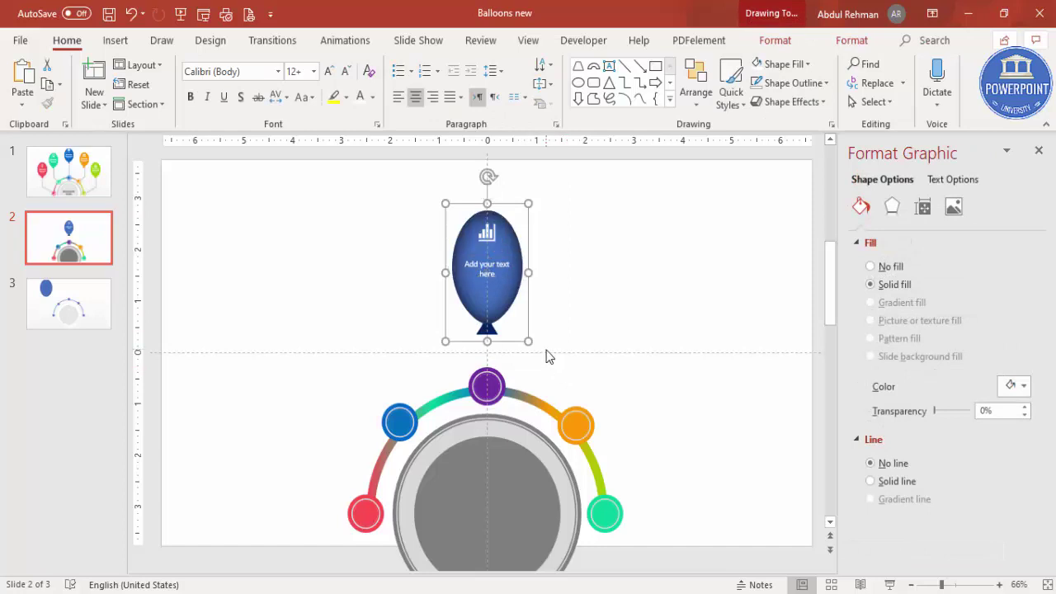
pyautogui.moveTo(512, 245); pyautogui.dragTo(62, 341)
# - Place the copy beside the top balloon, duplicate the top balloon rightwards, and lower the left one
pyautogui.moveTo(224, 330); pyautogui.dragTo(519, 211)
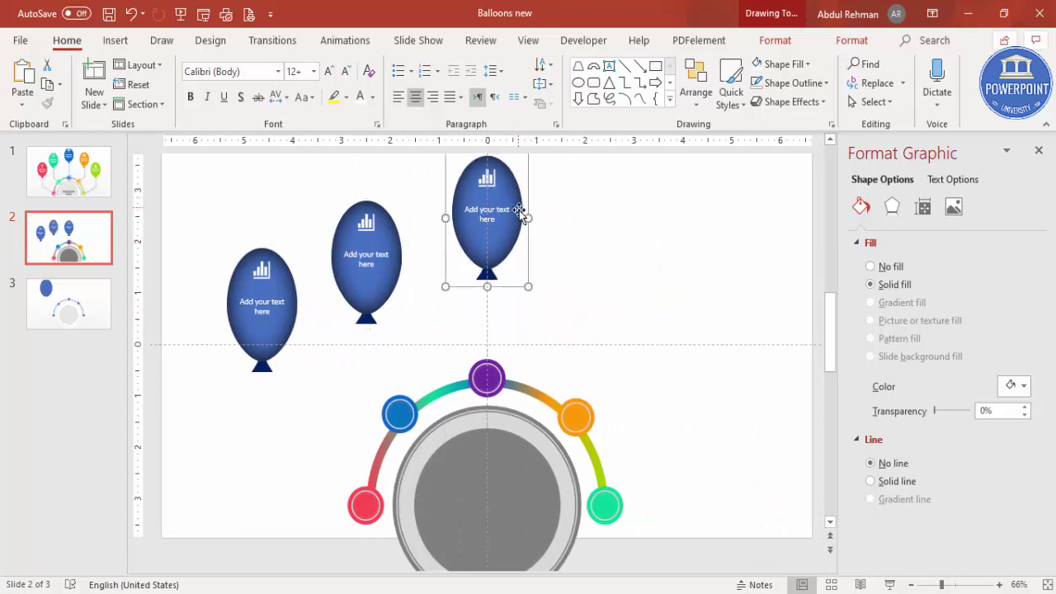
pyautogui.hotkey('ctrl', 'd')
pyautogui.moveTo(518, 204); pyautogui.dragTo(719, 365)
pyautogui.moveTo(274, 291); pyautogui.dragTo(282, 354)
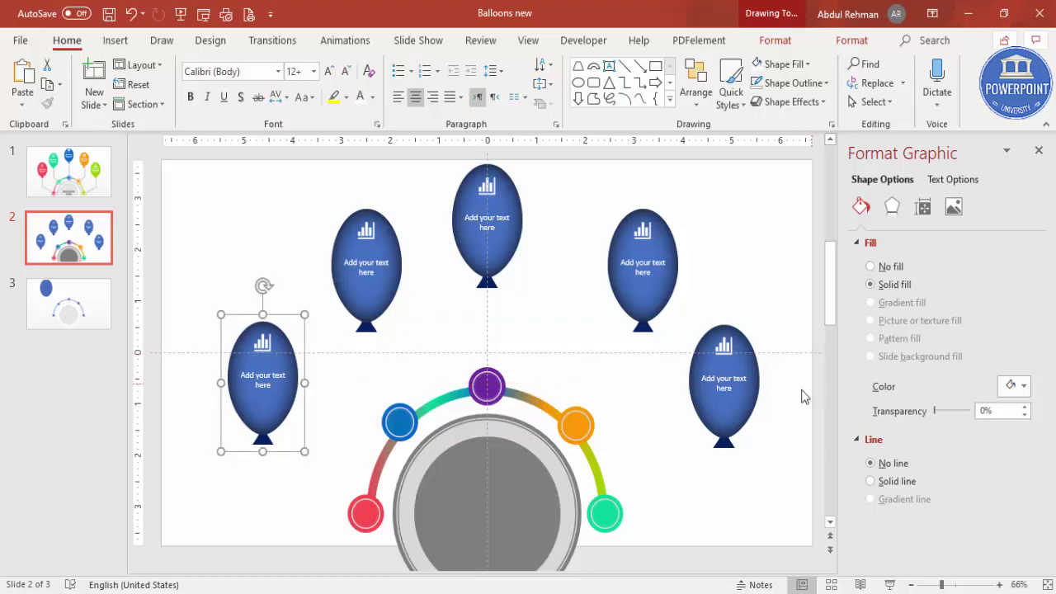
# - Align the tops of the two lower balloons so they sit level
pyautogui.keyDown('shift'); pyautogui.click(753, 355); pyautogui.keyUp('shift')
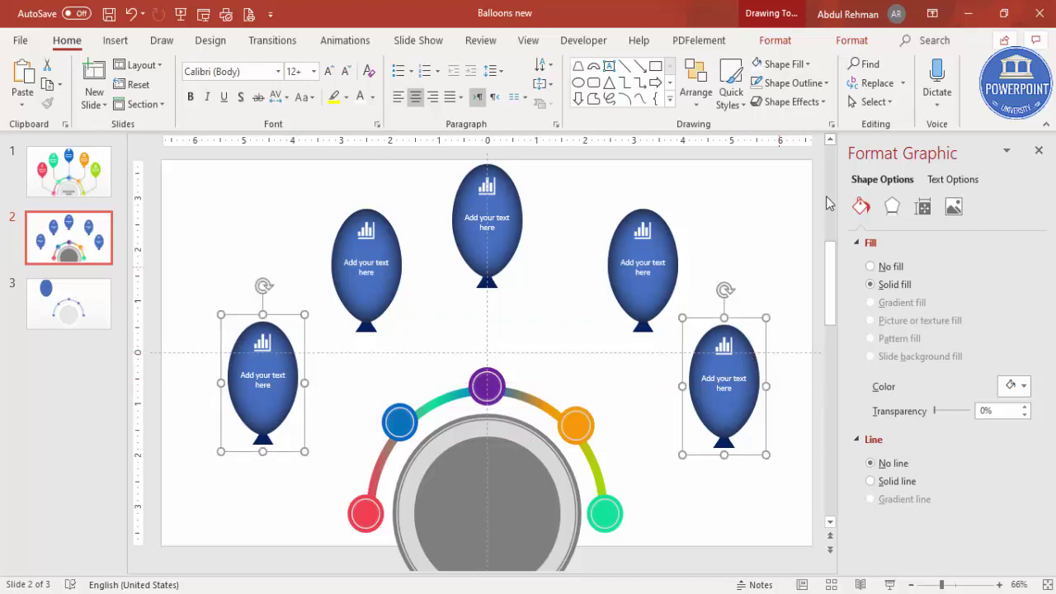
pyautogui.click(791, 37)
pyautogui.click(862, 65)
pyautogui.click(884, 145)
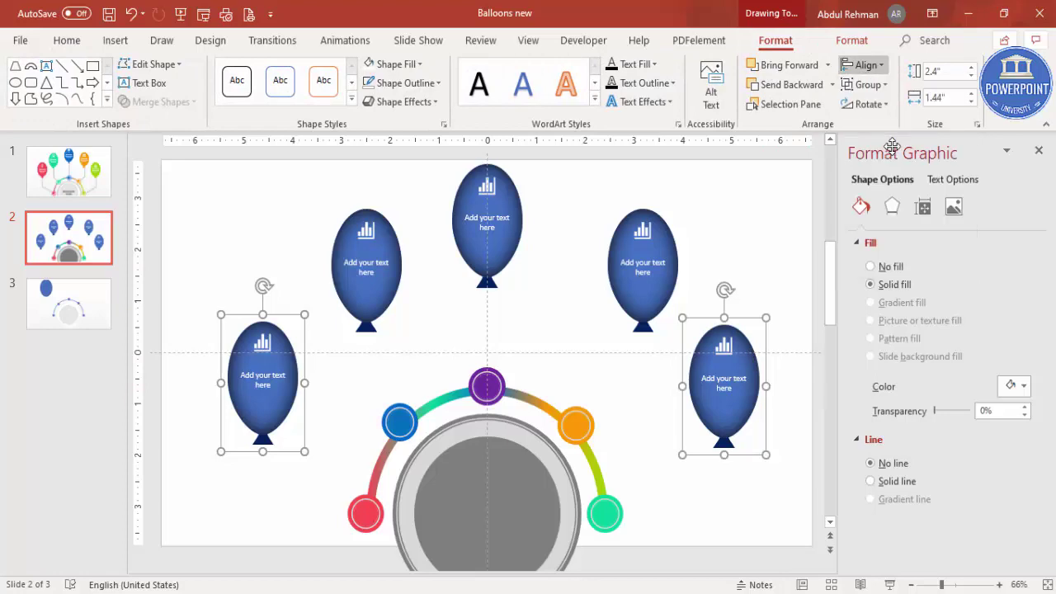
pyautogui.click(770, 243)
# - Nudge the upper-right, lower-right and lower-left balloons to balance the fan's spacing
pyautogui.click(379, 251)
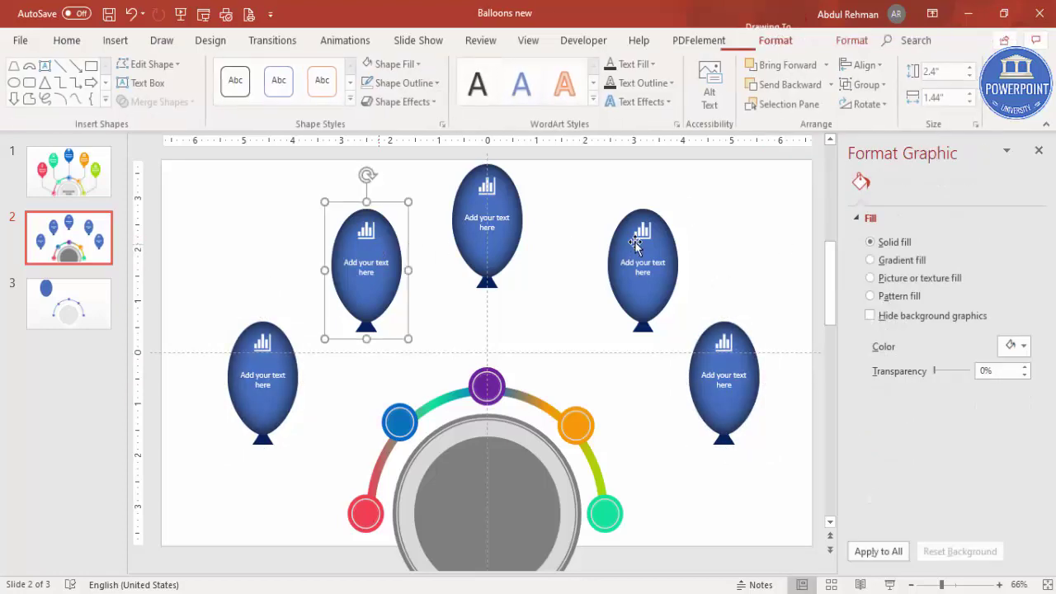
pyautogui.click(705, 208)
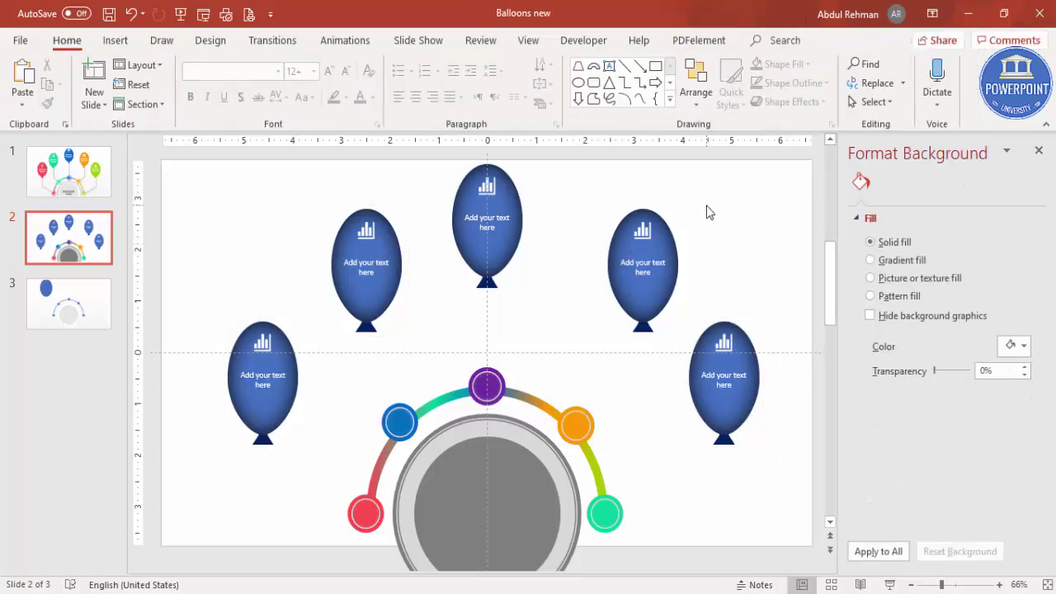
pyautogui.moveTo(664, 238); pyautogui.dragTo(654, 240)
pyautogui.moveTo(759, 364); pyautogui.dragTo(739, 368)
pyautogui.moveTo(298, 386); pyautogui.dragTo(324, 391)
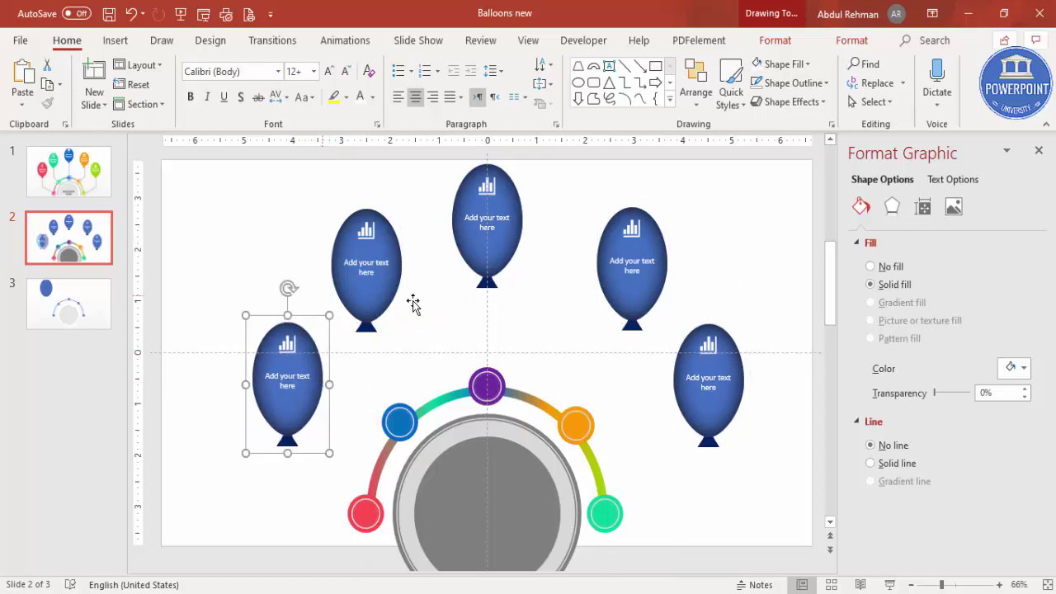
# - Draw a freeform line from the lower-left balloon to the red circle
pyautogui.click(251, 513)
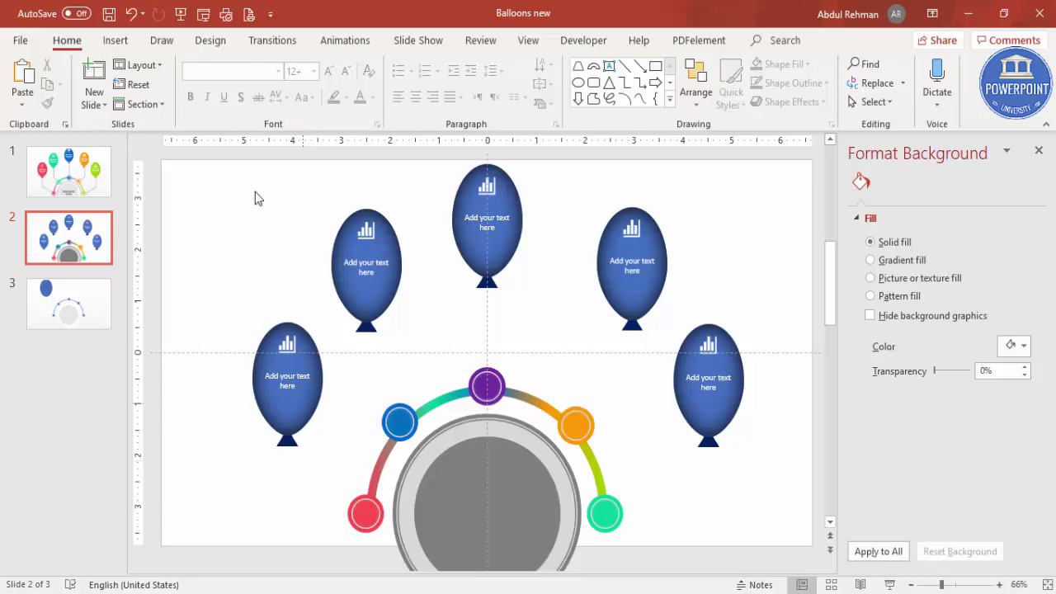
pyautogui.click(117, 42)
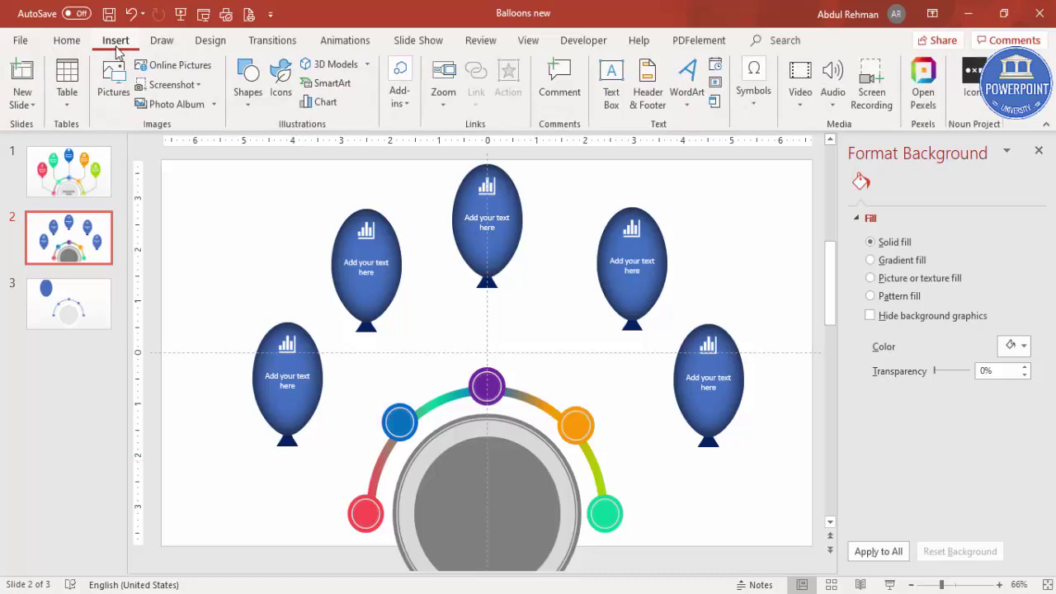
pyautogui.click(247, 90)
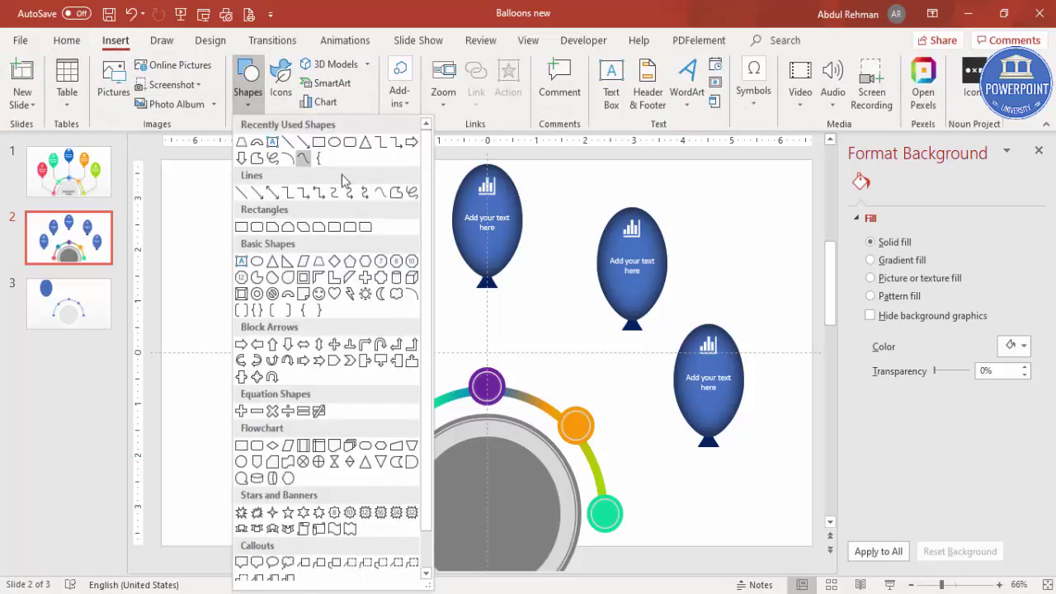
pyautogui.click(396, 195)
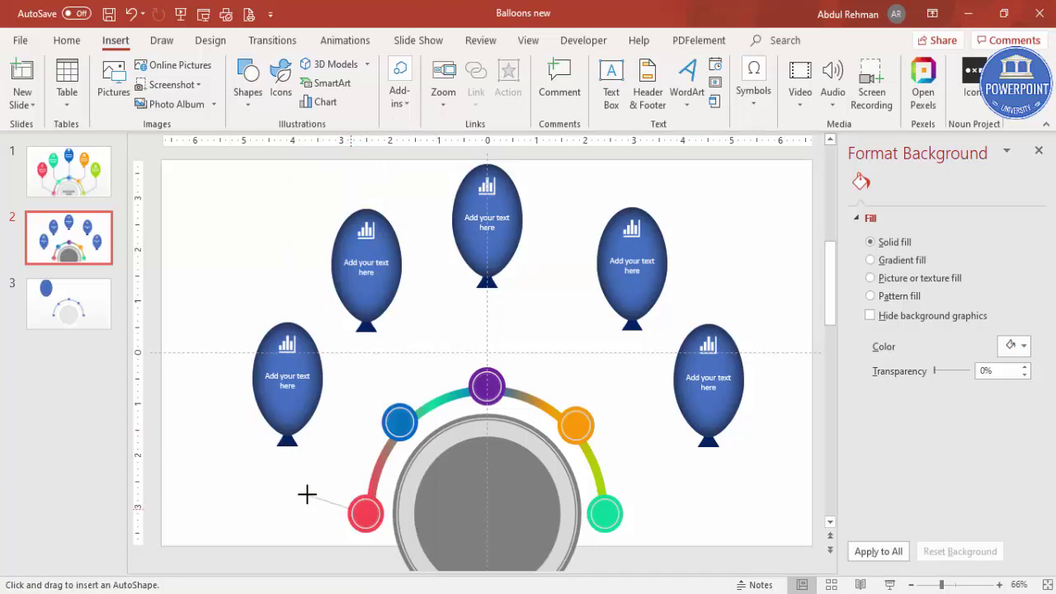
pyautogui.doubleClick(287, 439)
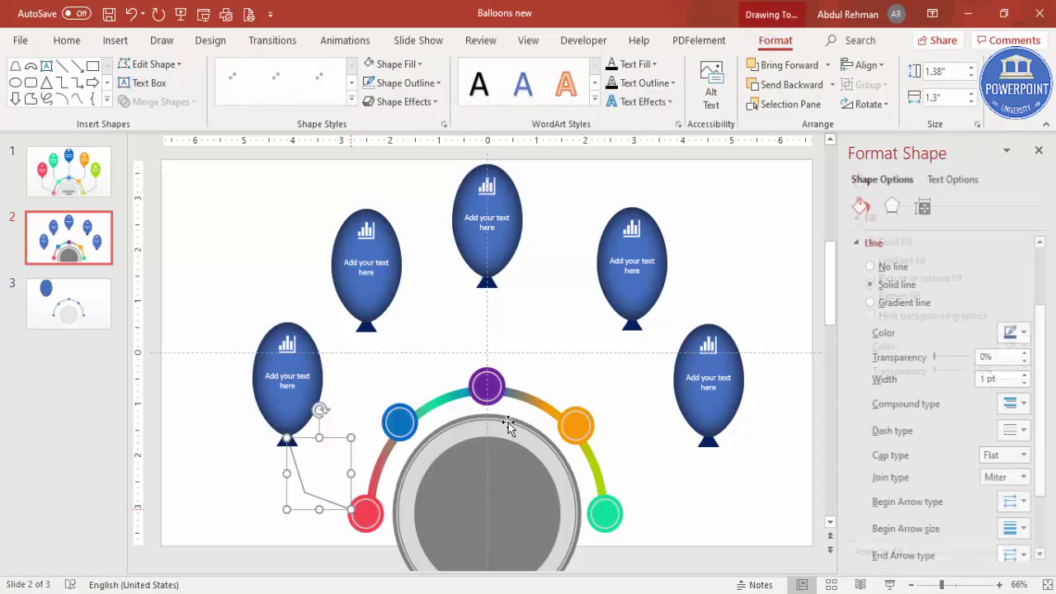
# - Draw a line from the blue circle to the upper-left balloon and place a copy near the purple circle
pyautogui.click(116, 39)
pyautogui.click(405, 195)
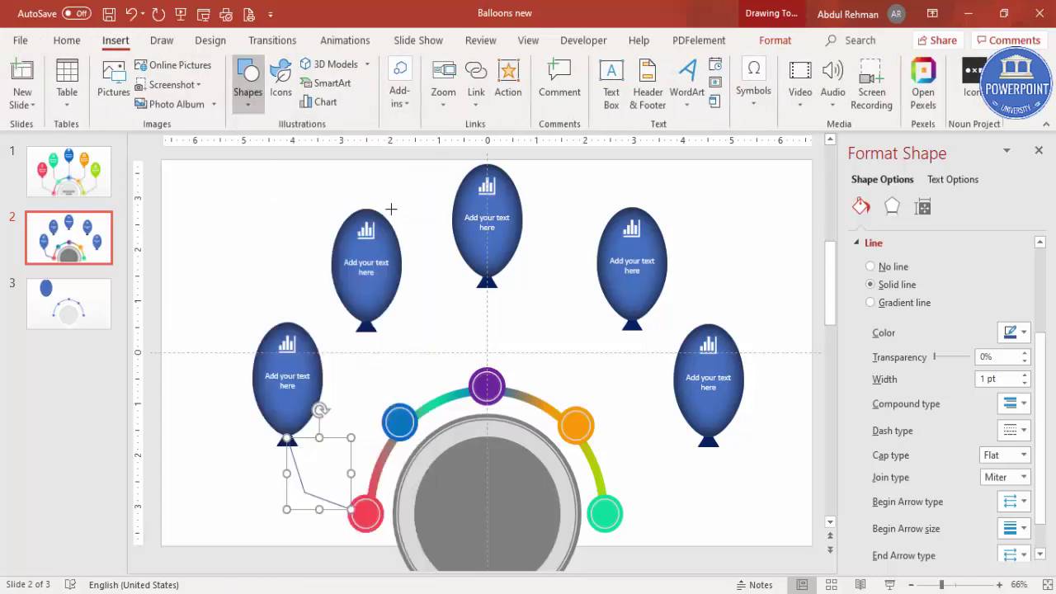
pyautogui.moveTo(394, 407); pyautogui.dragTo(359, 364)
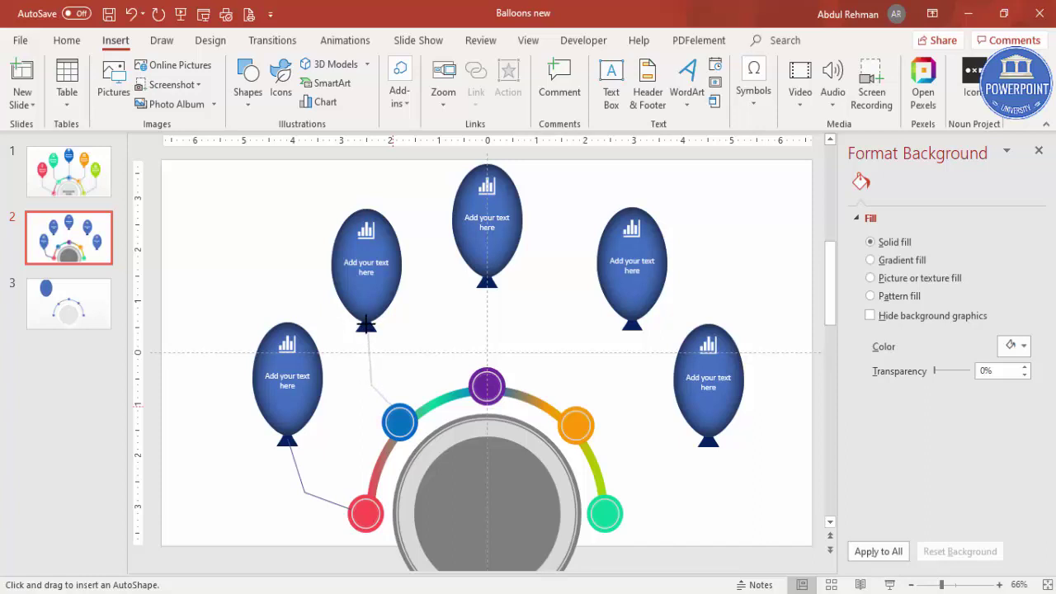
pyautogui.moveTo(366, 326); pyautogui.dragTo(365, 328)
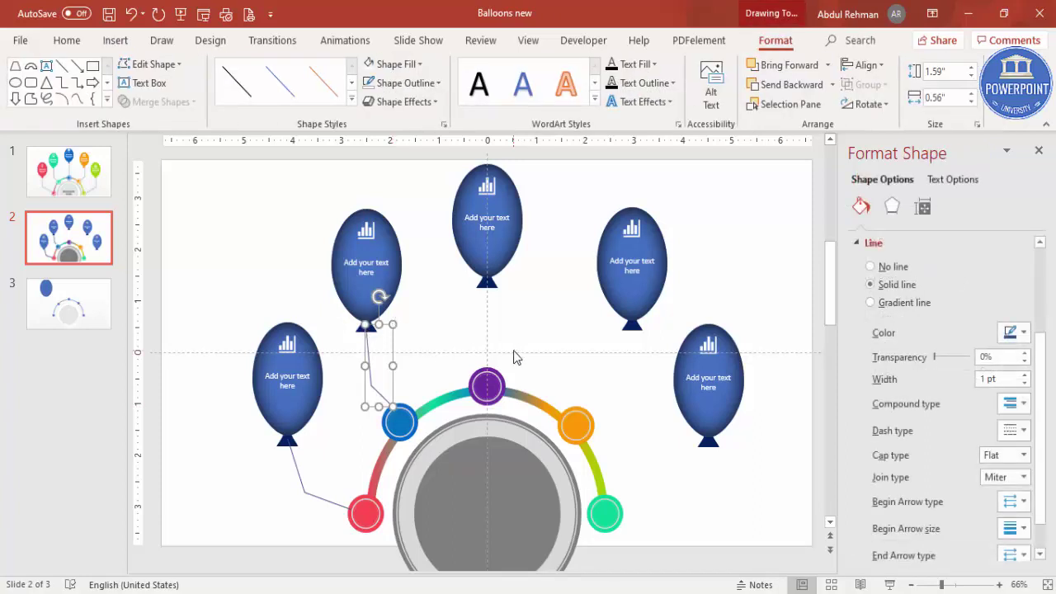
pyautogui.hotkey('ctrl', 'd')
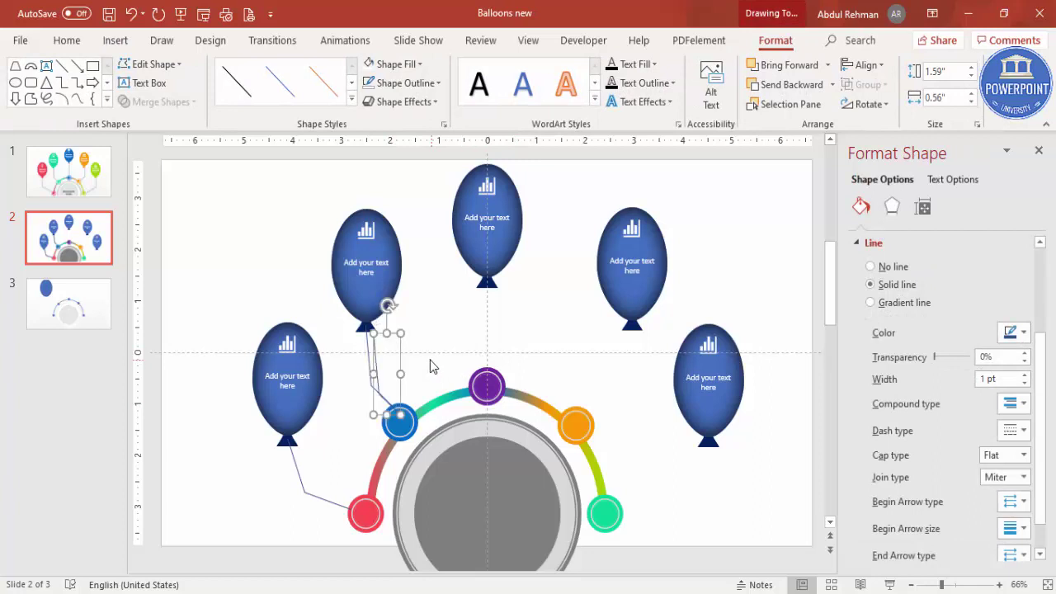
pyautogui.moveTo(401, 355); pyautogui.dragTo(540, 325)
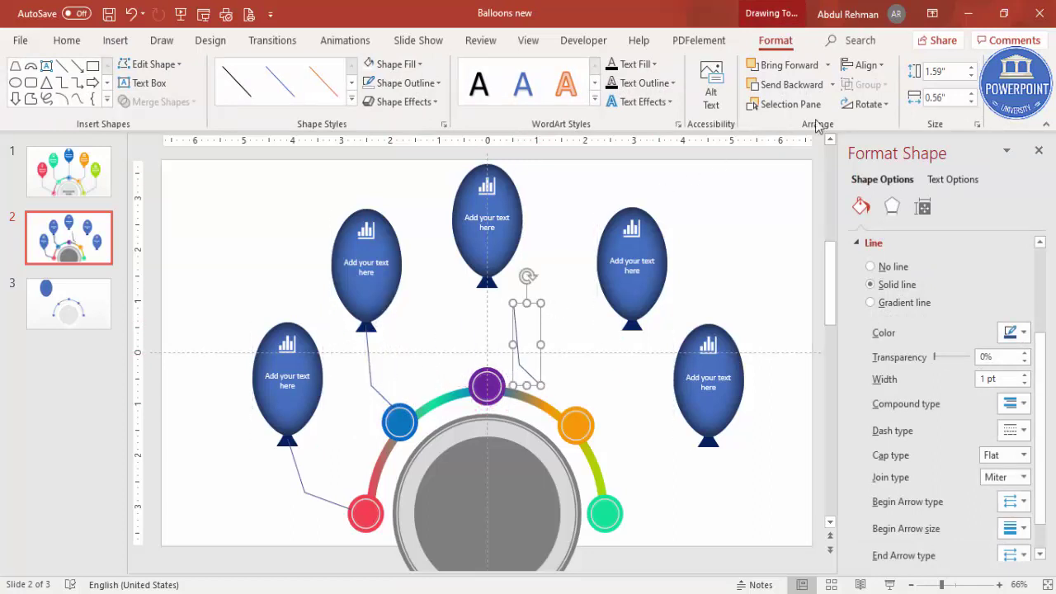
# - Flip the line copy horizontally to link the orange circle to the right balloon
pyautogui.click(871, 104)
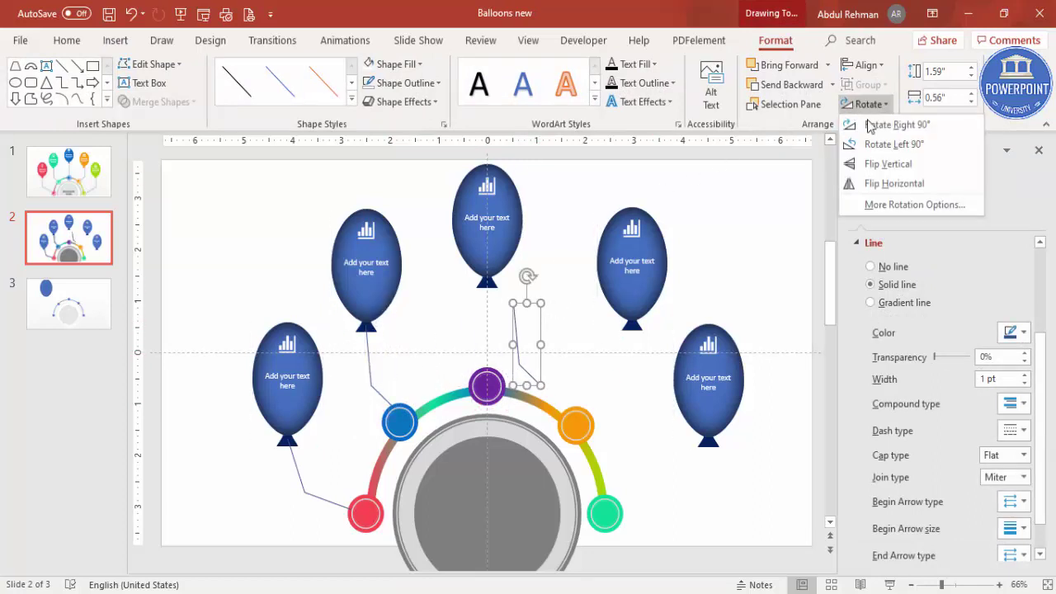
pyautogui.click(905, 183)
pyautogui.moveTo(539, 334); pyautogui.dragTo(609, 364)
pyautogui.moveTo(653, 236); pyautogui.dragTo(641, 239)
# - Duplicate and flip the lower-left connector to join the green circle to the far-right balloon
pyautogui.click(306, 494)
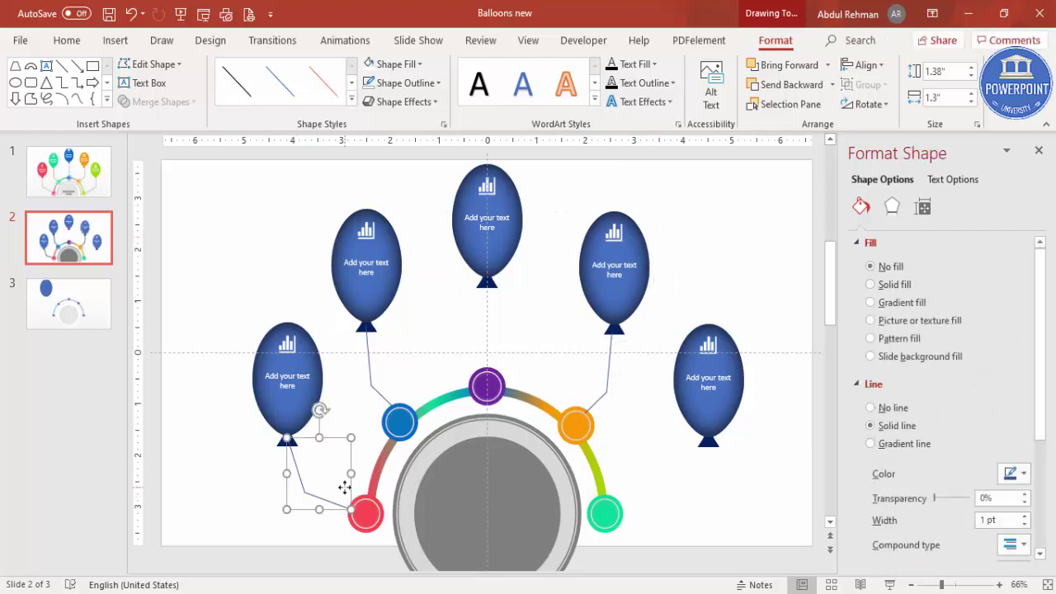
pyautogui.hotkey('ctrl', 'd')
pyautogui.moveTo(363, 454); pyautogui.dragTo(660, 444)
pyautogui.click(869, 104)
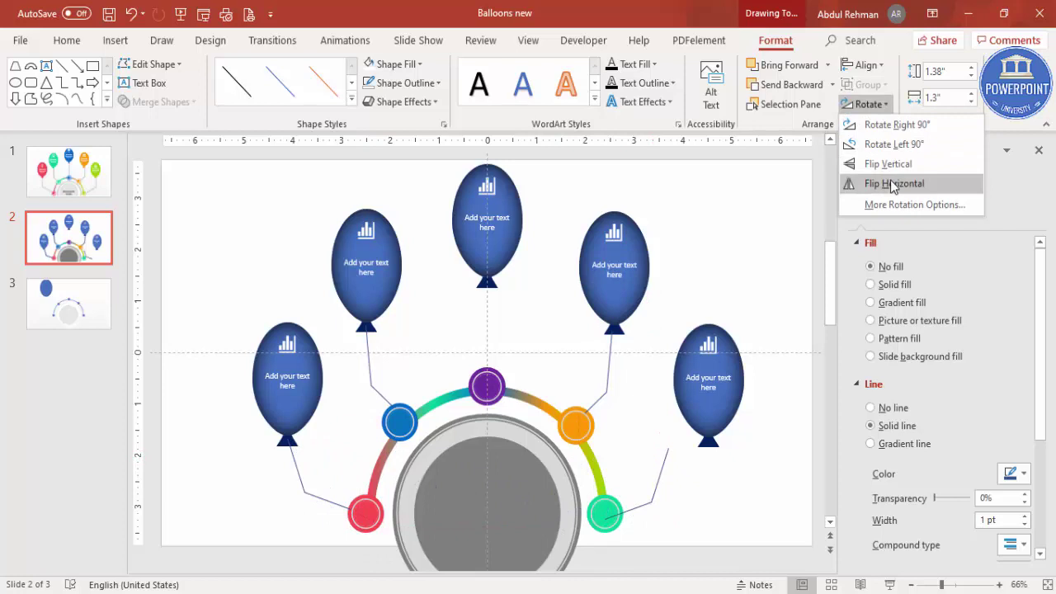
pyautogui.click(894, 183)
pyautogui.moveTo(655, 488); pyautogui.dragTo(669, 471)
pyautogui.click(712, 409)
pyautogui.moveTo(711, 409)
pyautogui.mouseDown()
pyautogui.moveTo(706, 400)
pyautogui.moveTo(706, 411)
pyautogui.mouseUp()
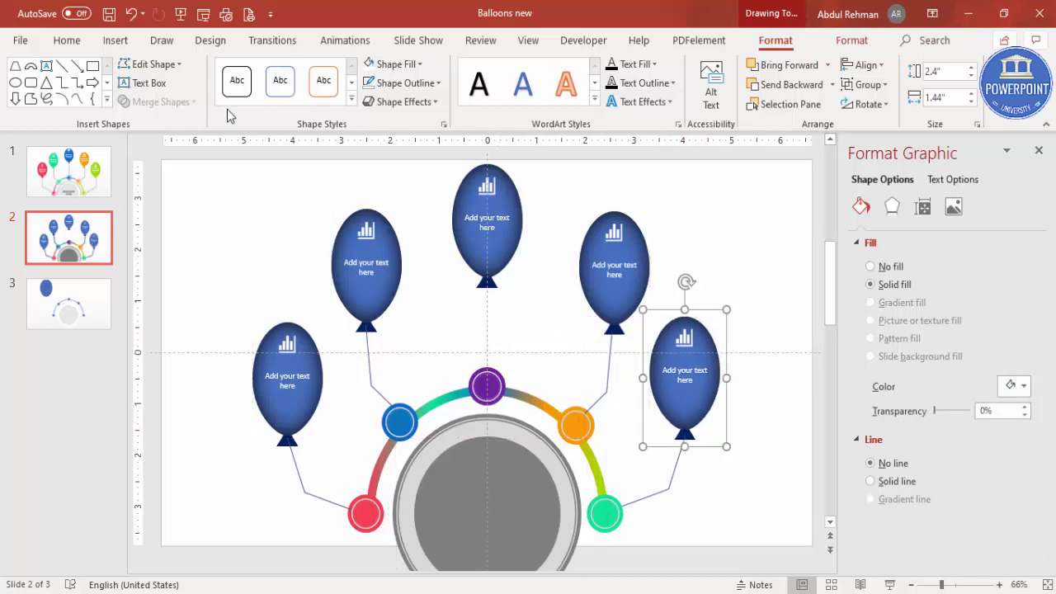
# - Draw a straight vertical line from the purple circle up to the top balloon
pyautogui.click(115, 40)
pyautogui.click(248, 93)
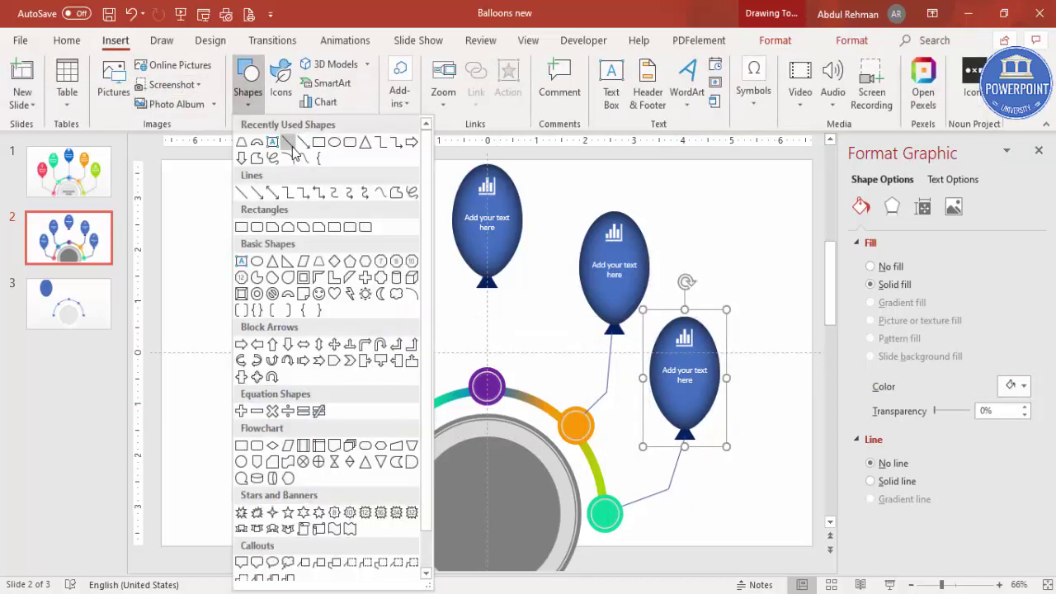
pyautogui.click(290, 145)
pyautogui.moveTo(488, 370); pyautogui.dragTo(488, 281)
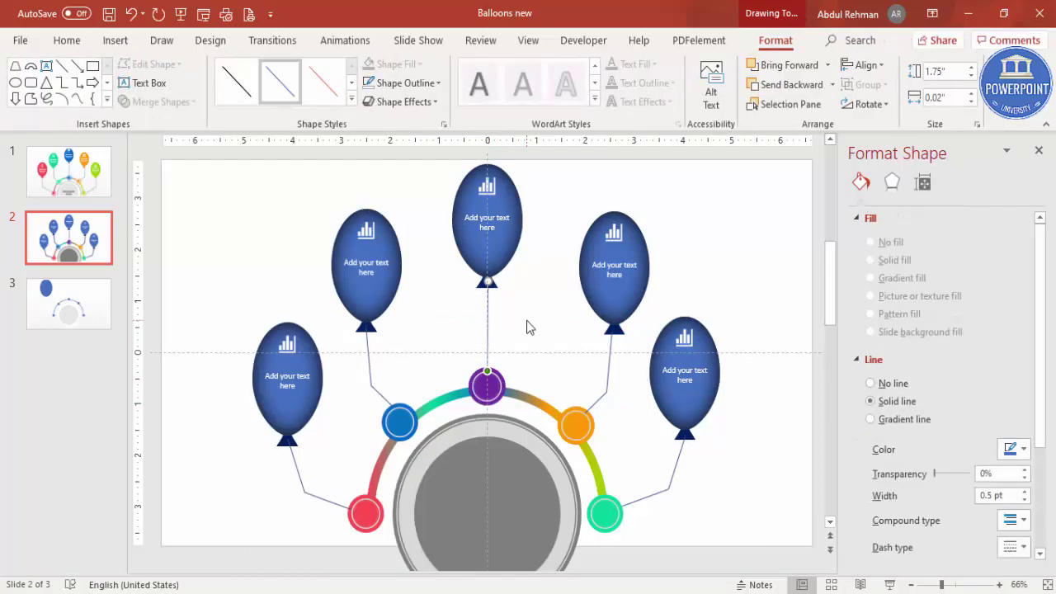
# - Select the connector lines of the blue, red, orange and green circles together
pyautogui.click(369, 367)
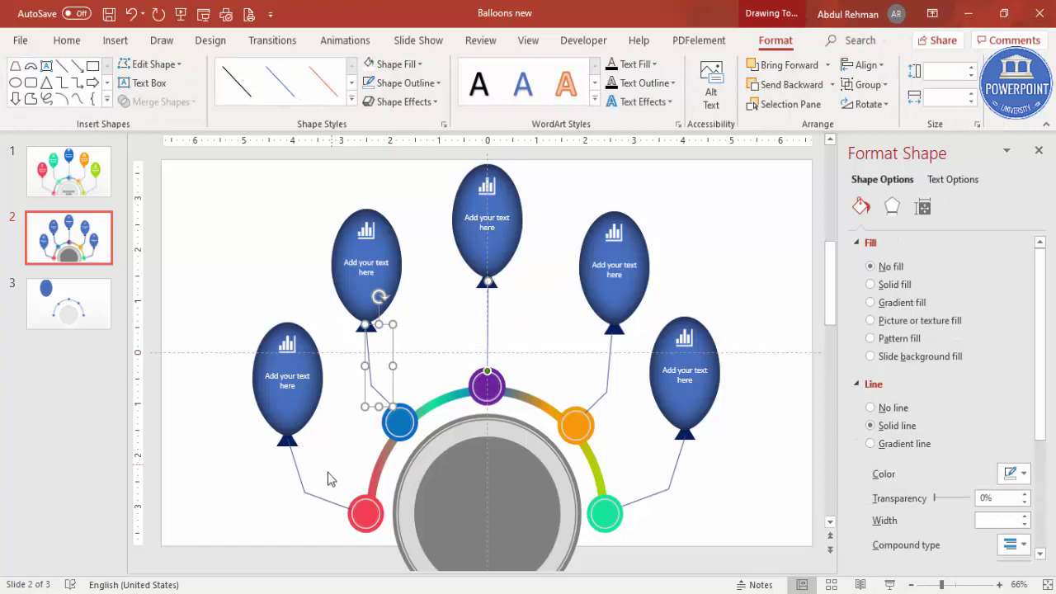
pyautogui.keyDown('shift'); pyautogui.click(320, 497); pyautogui.keyUp('shift')
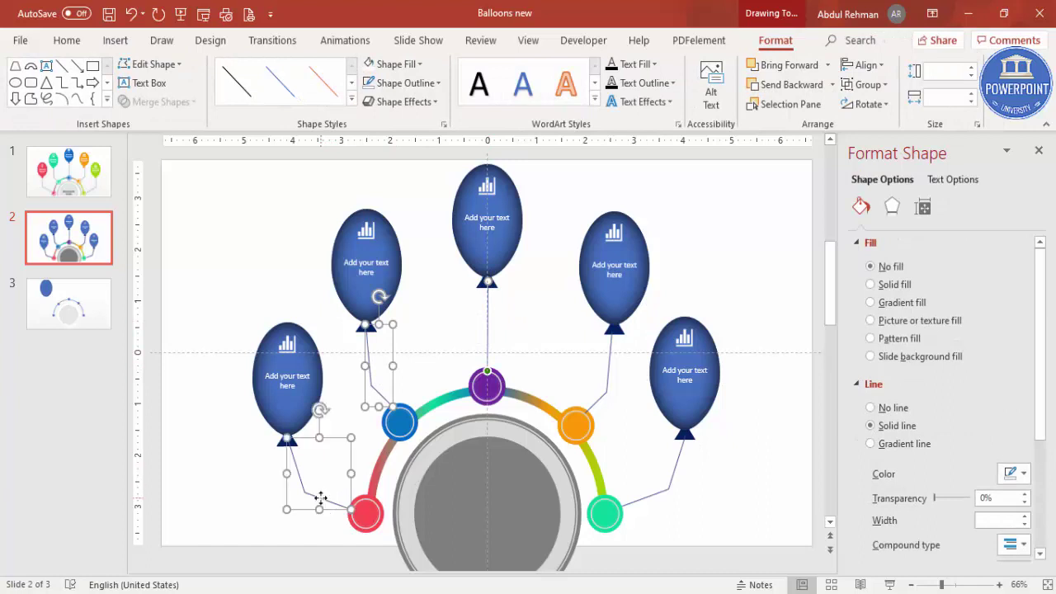
pyautogui.keyDown('shift'); pyautogui.click(606, 371); pyautogui.keyUp('shift')
pyautogui.keyDown('shift'); pyautogui.click(675, 483); pyautogui.keyUp('shift')
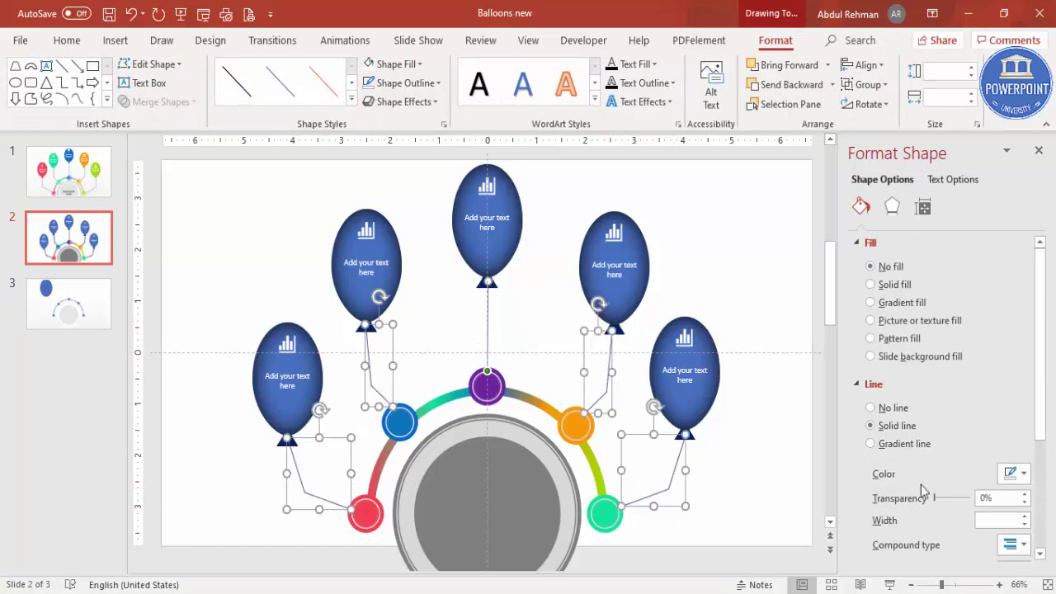
pyautogui.moveTo(1038, 441); pyautogui.dragTo(1038, 488)
# - Make the selected balloon connectors dotted, keeping their outline colour unchanged
pyautogui.click(1013, 452)
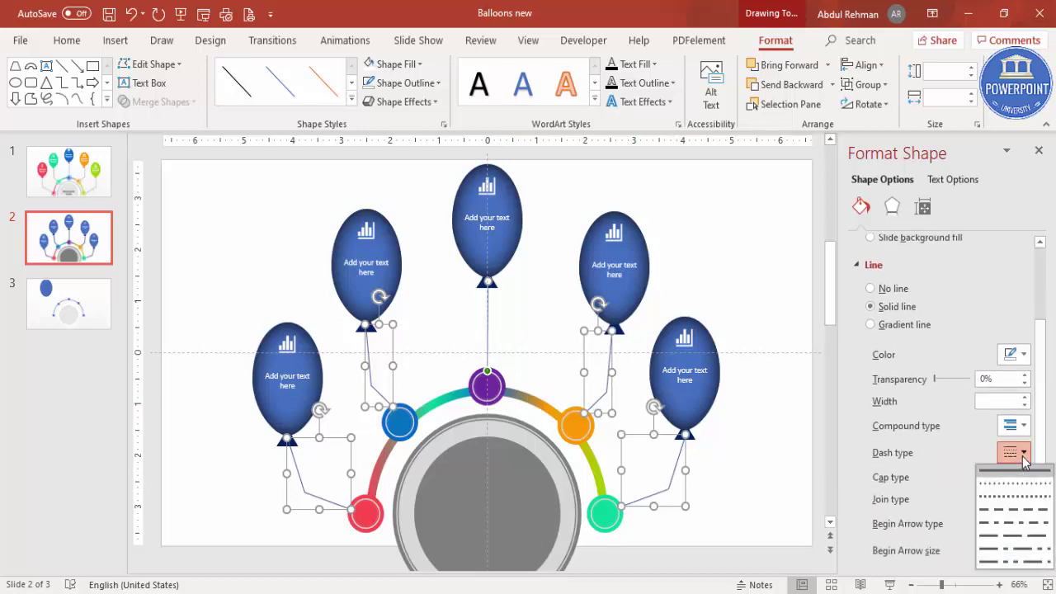
pyautogui.click(1015, 497)
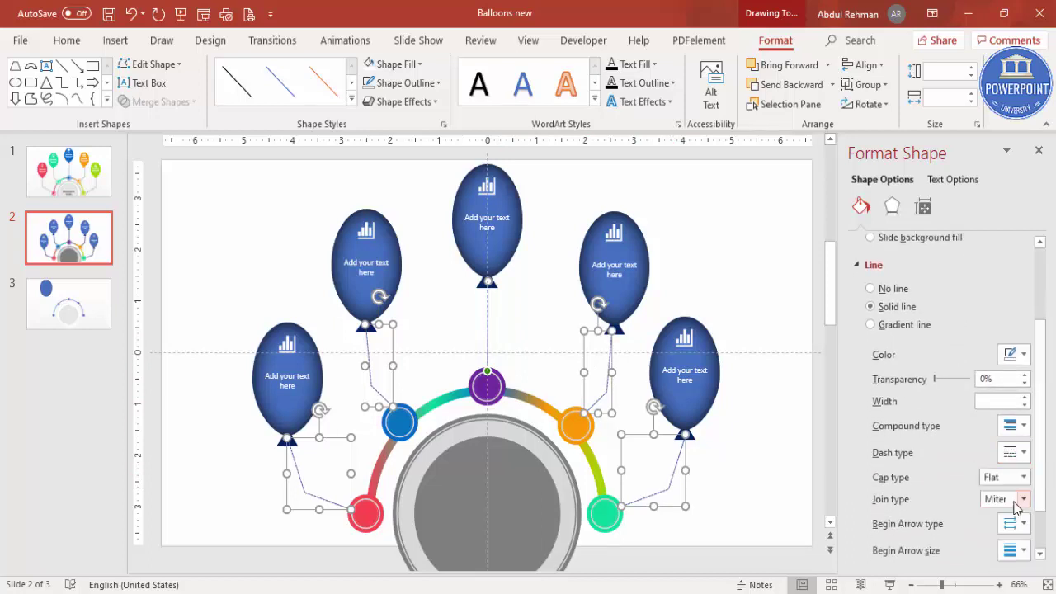
pyautogui.click(429, 85)
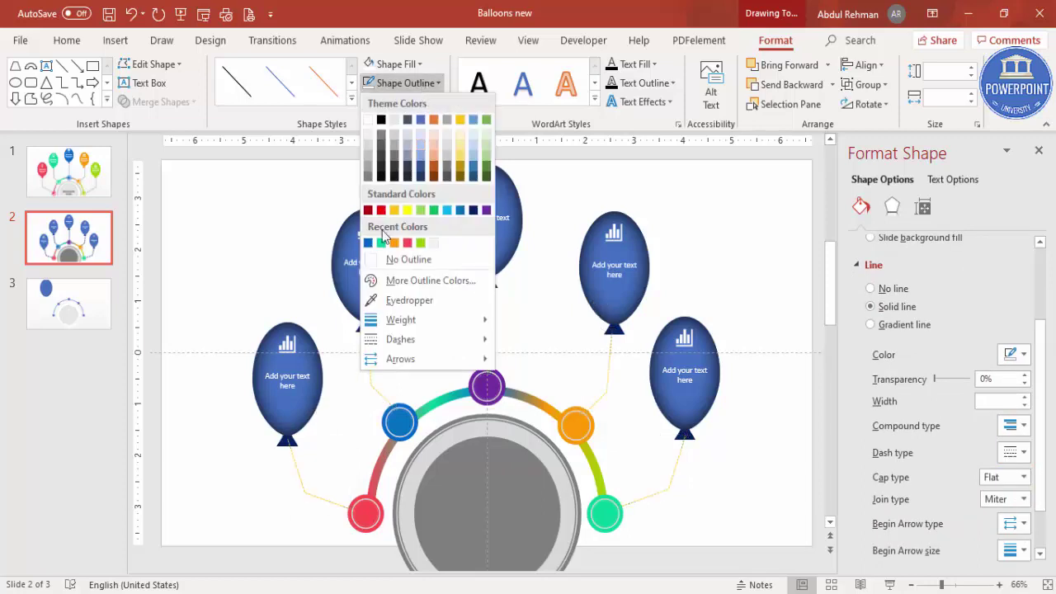
pyautogui.press('Escape')
pyautogui.click(263, 269)
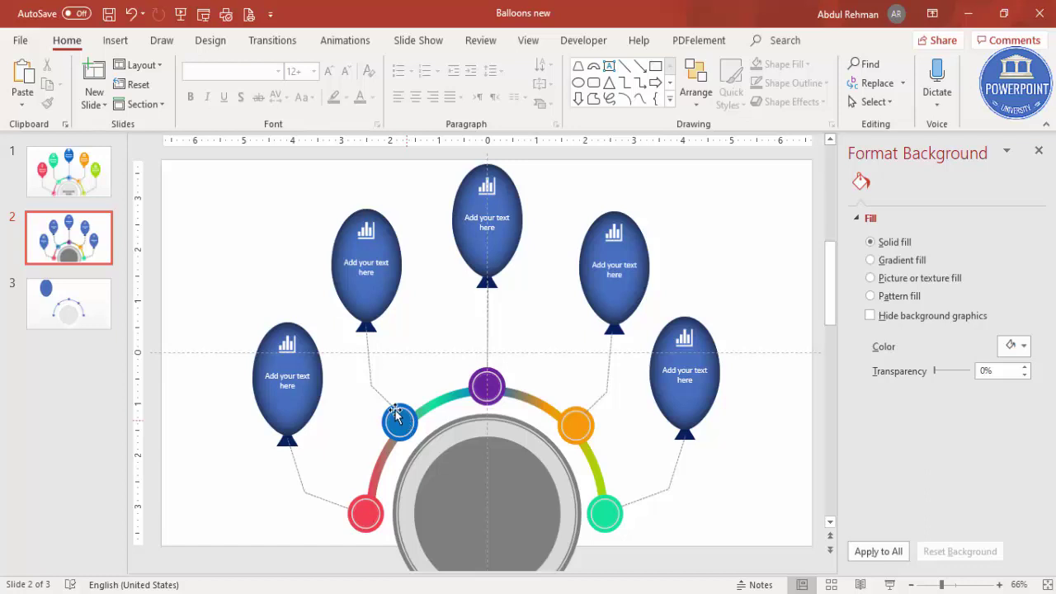
# - Fill the upper-left balloon blue and the top-centre balloon purple
pyautogui.click(367, 256)
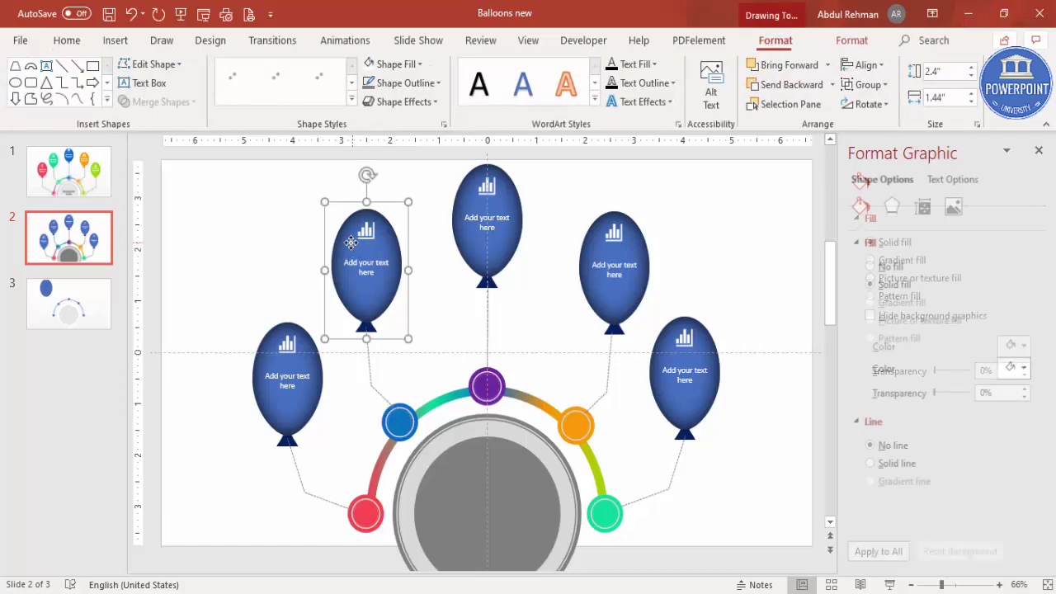
pyautogui.click(420, 65)
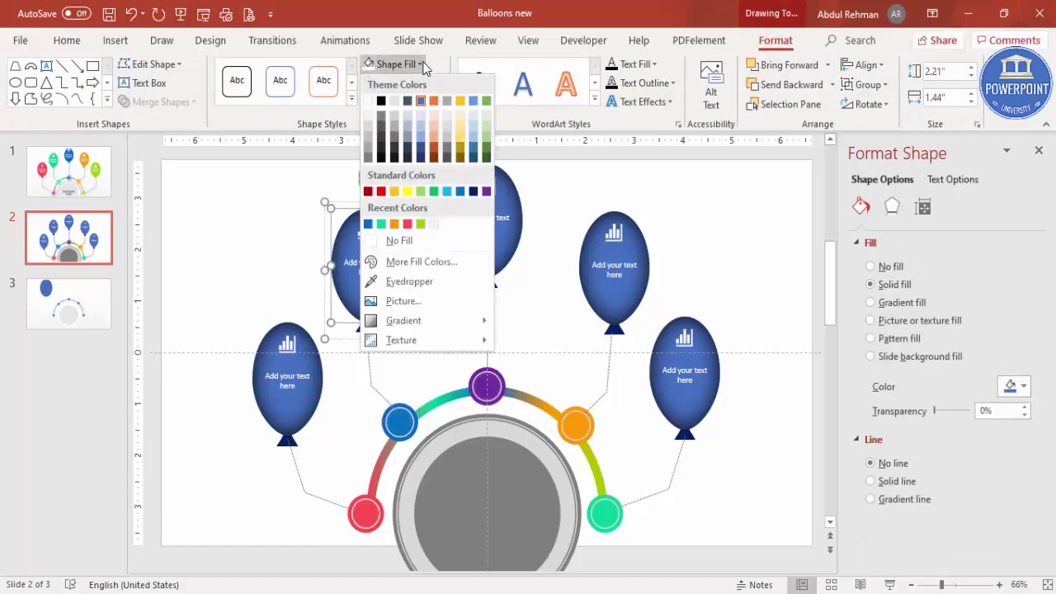
pyautogui.click(368, 224)
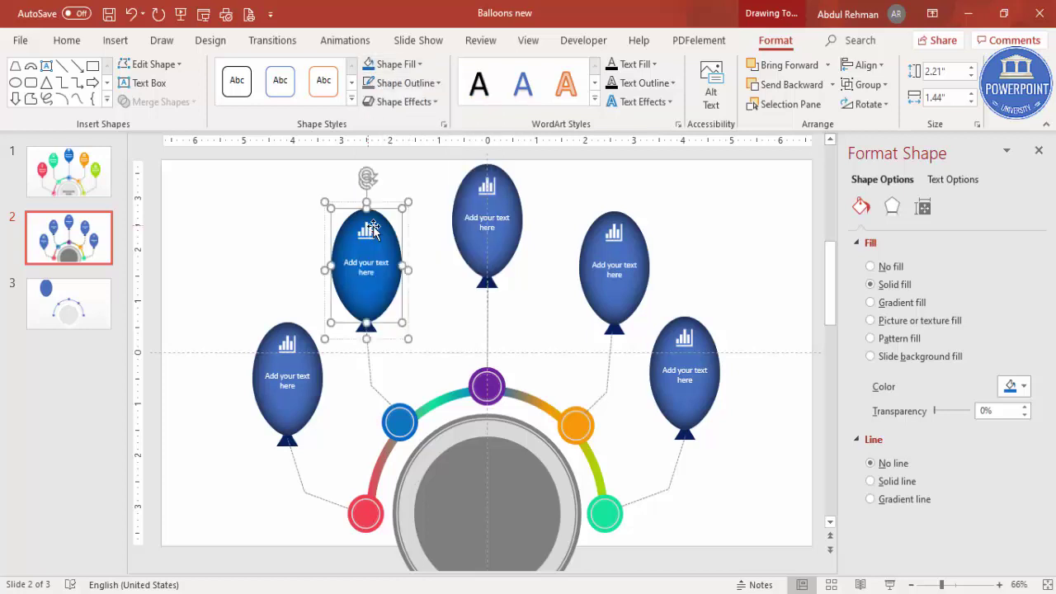
pyautogui.click(484, 207)
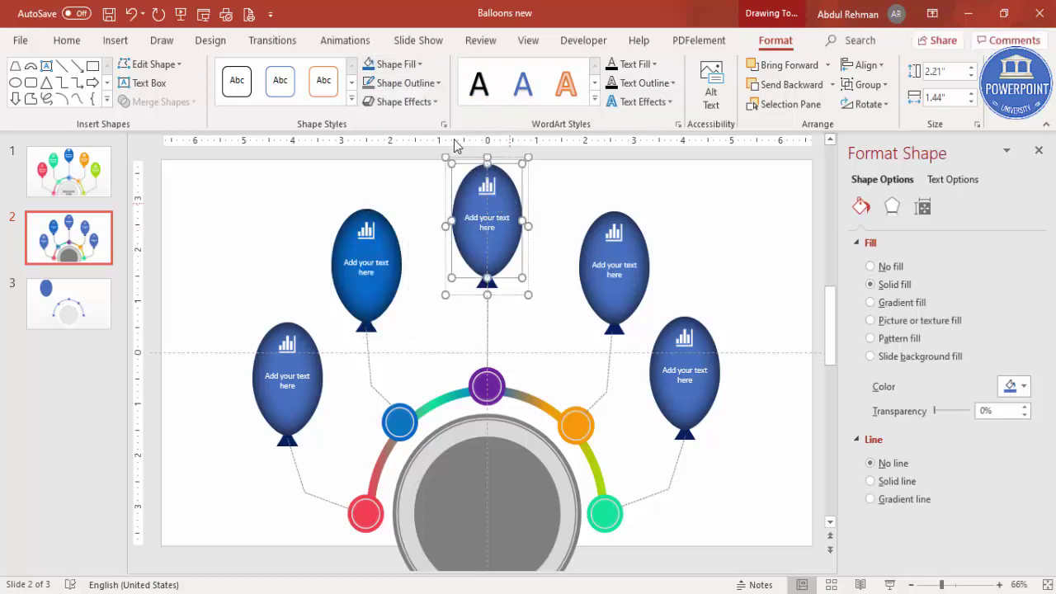
pyautogui.click(420, 64)
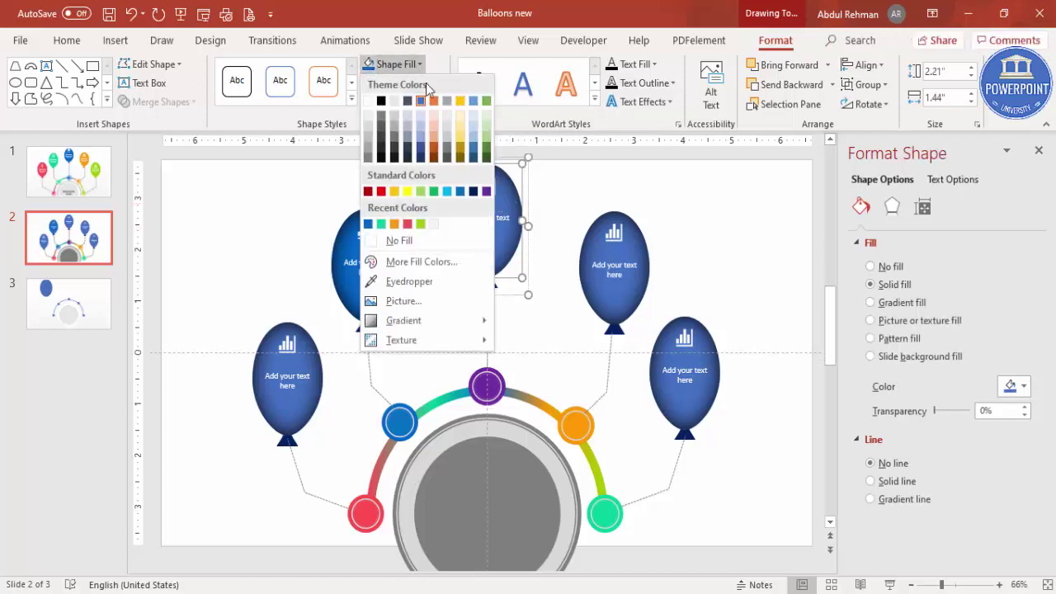
pyautogui.click(485, 190)
# - Fill the upper-right balloon orange and the far-right balloon green
pyautogui.click(643, 248)
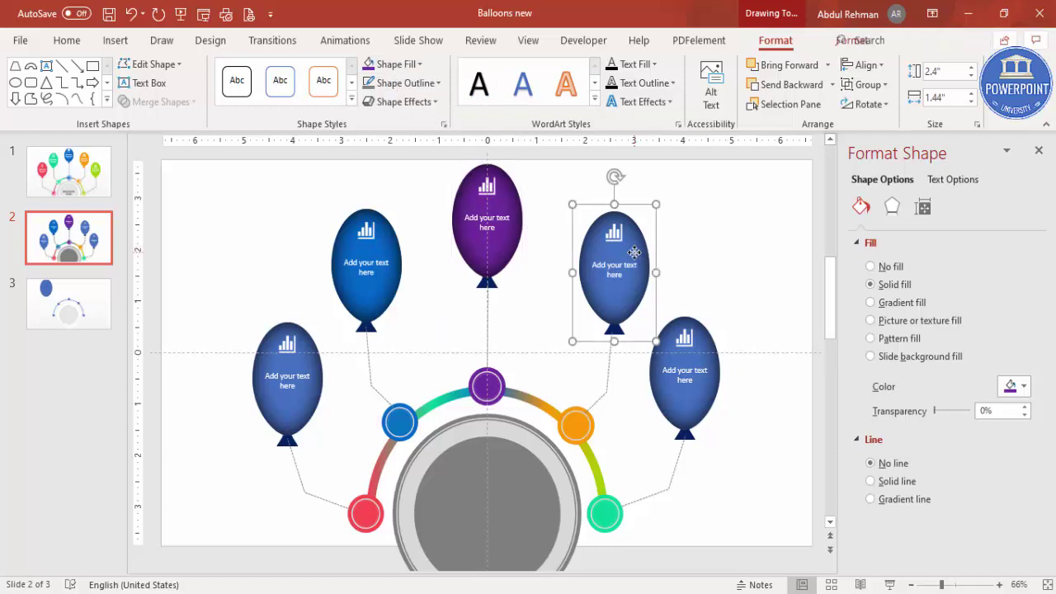
pyautogui.click(419, 66)
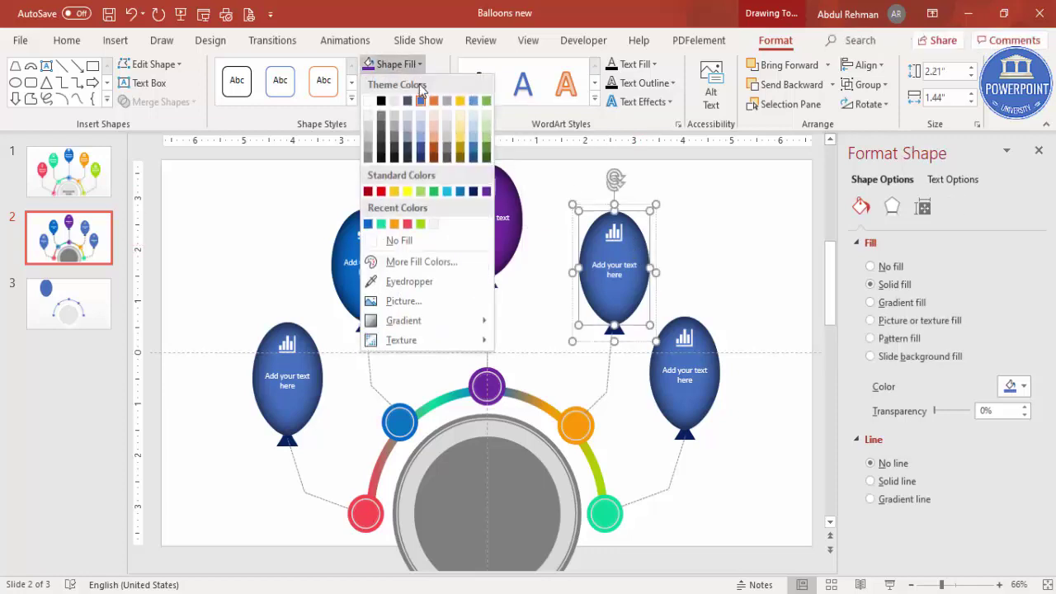
pyautogui.click(395, 223)
pyautogui.click(714, 348)
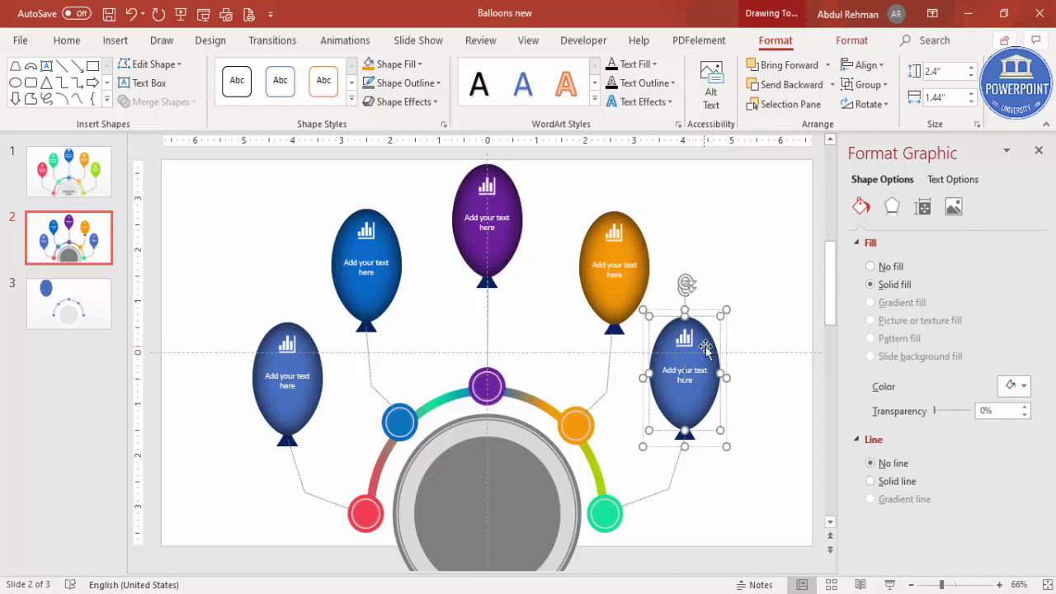
pyautogui.click(418, 64)
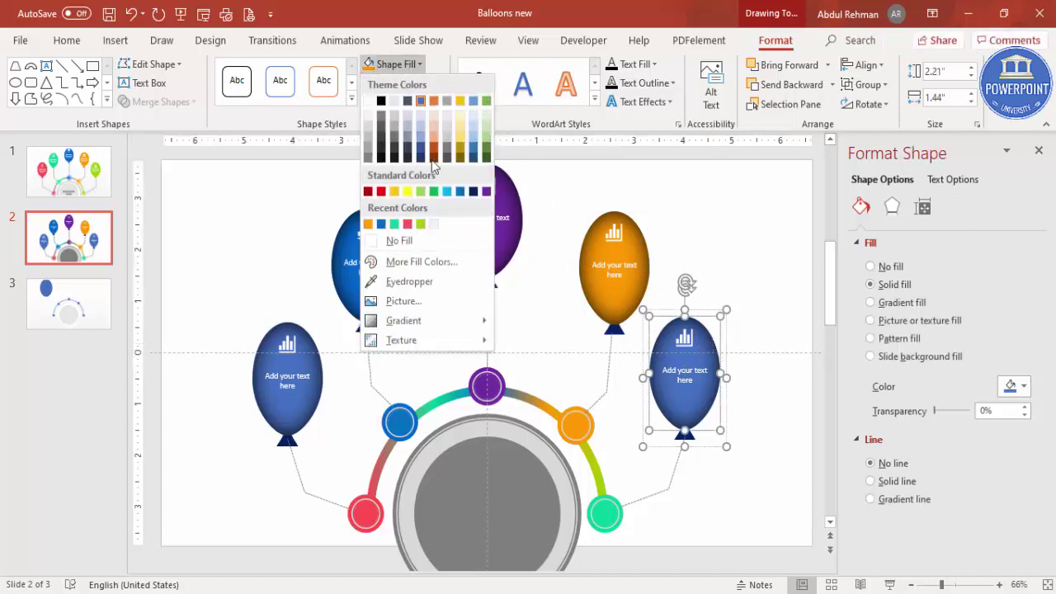
pyautogui.click(395, 225)
pyautogui.click(700, 270)
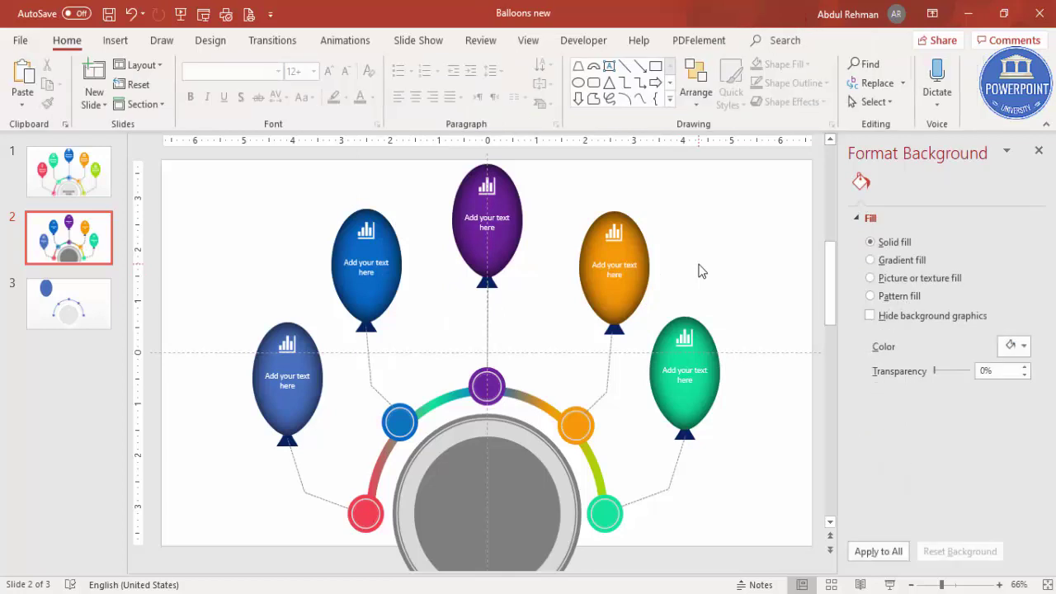
pyautogui.click(529, 43)
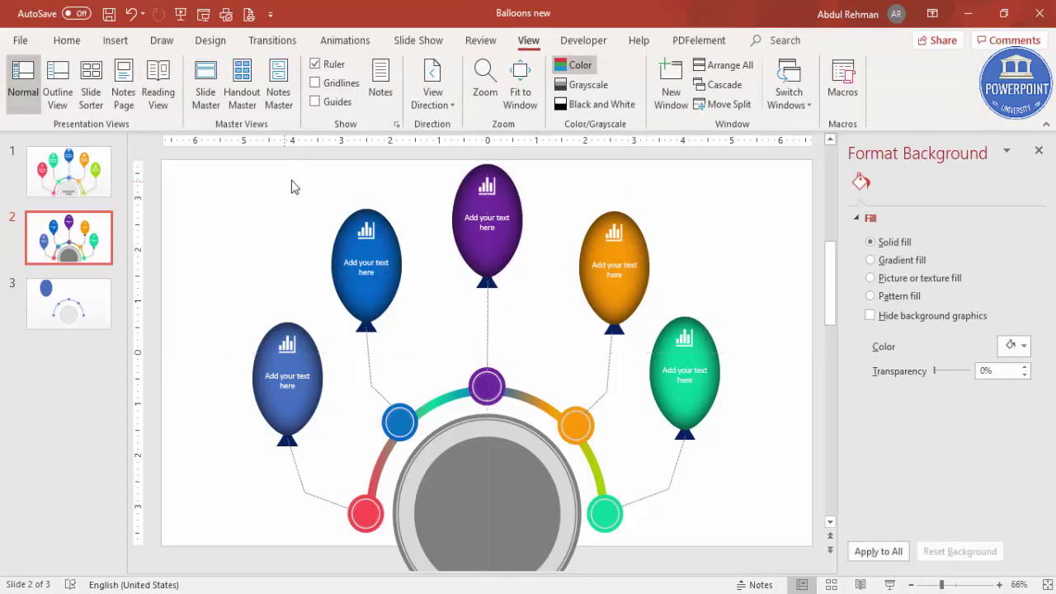